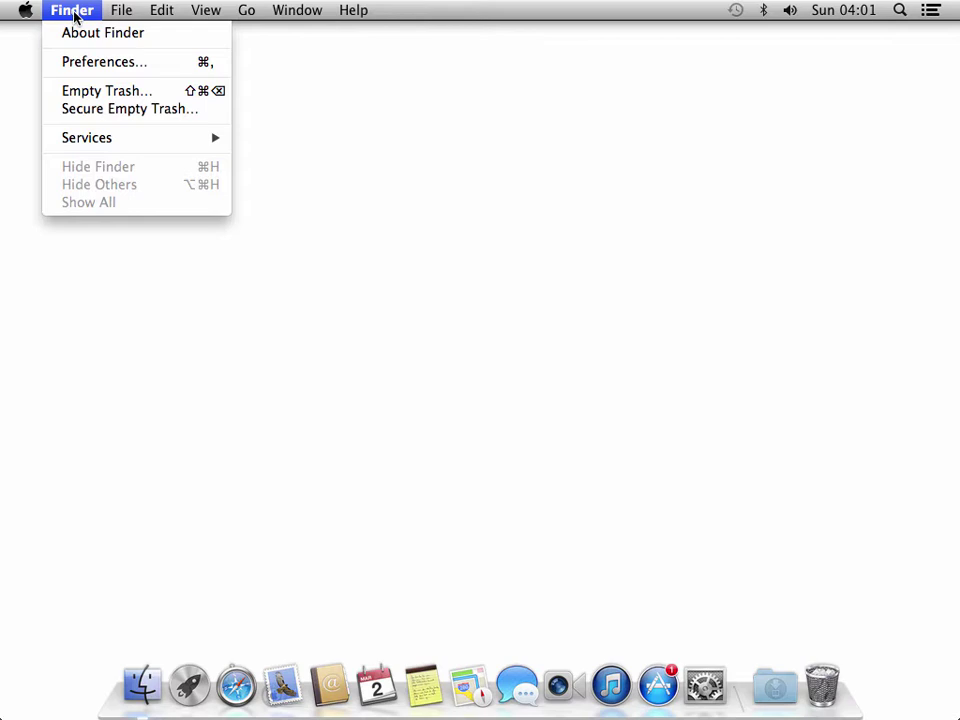
# Step: Open Safari, look through its File and application menus, and return focus to the desktop
pyautogui.click(124, 261)
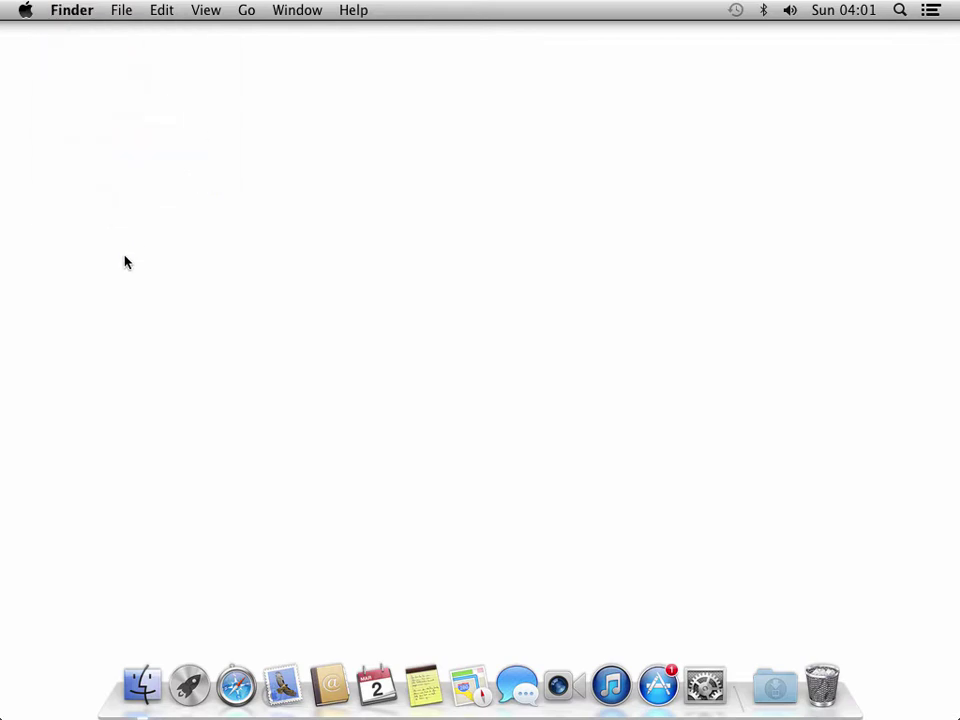
pyautogui.click(235, 686)
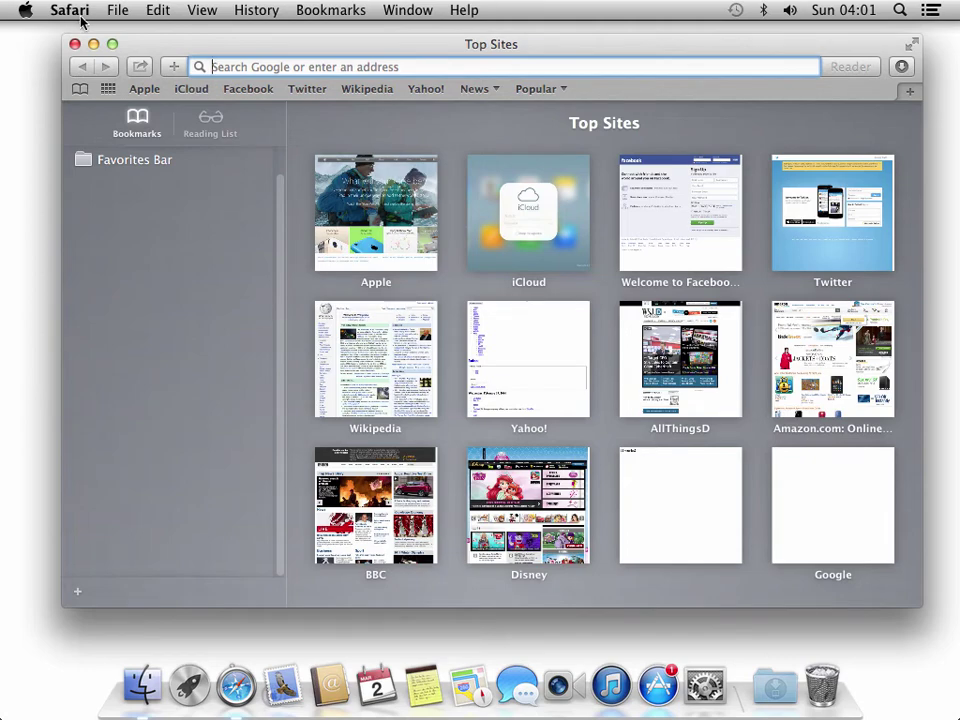
pyautogui.click(116, 14)
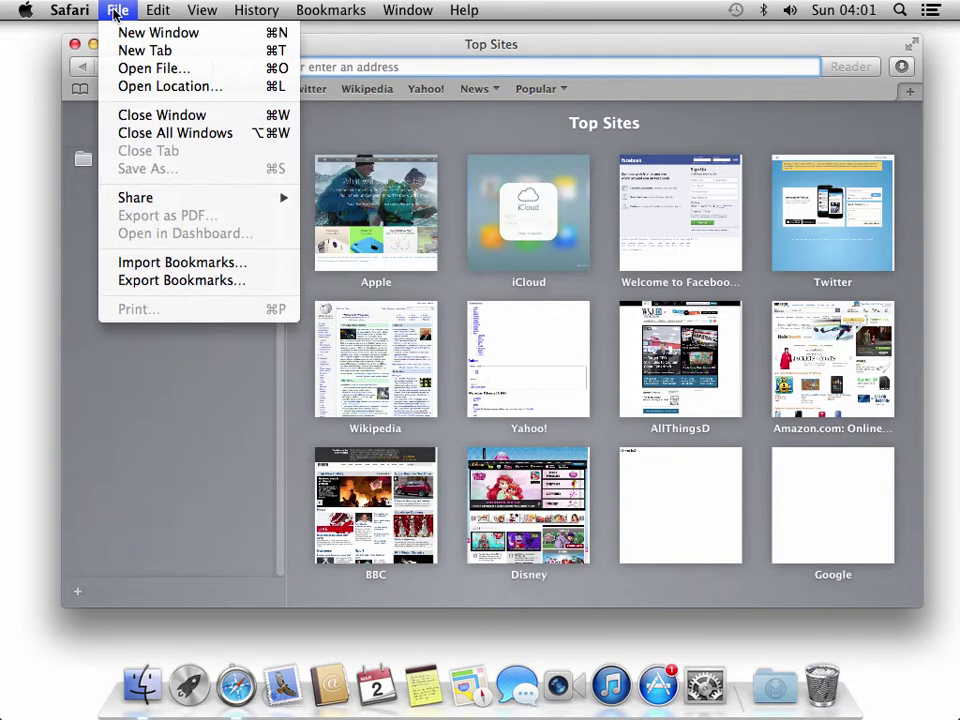
pyautogui.moveTo(78, 12)
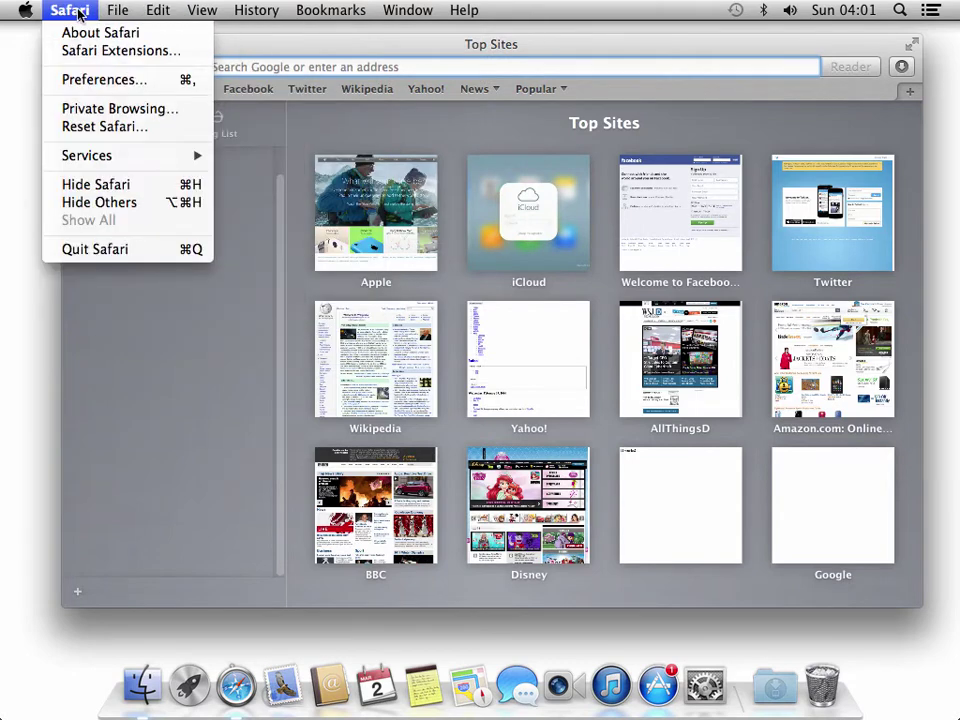
pyautogui.click(27, 228)
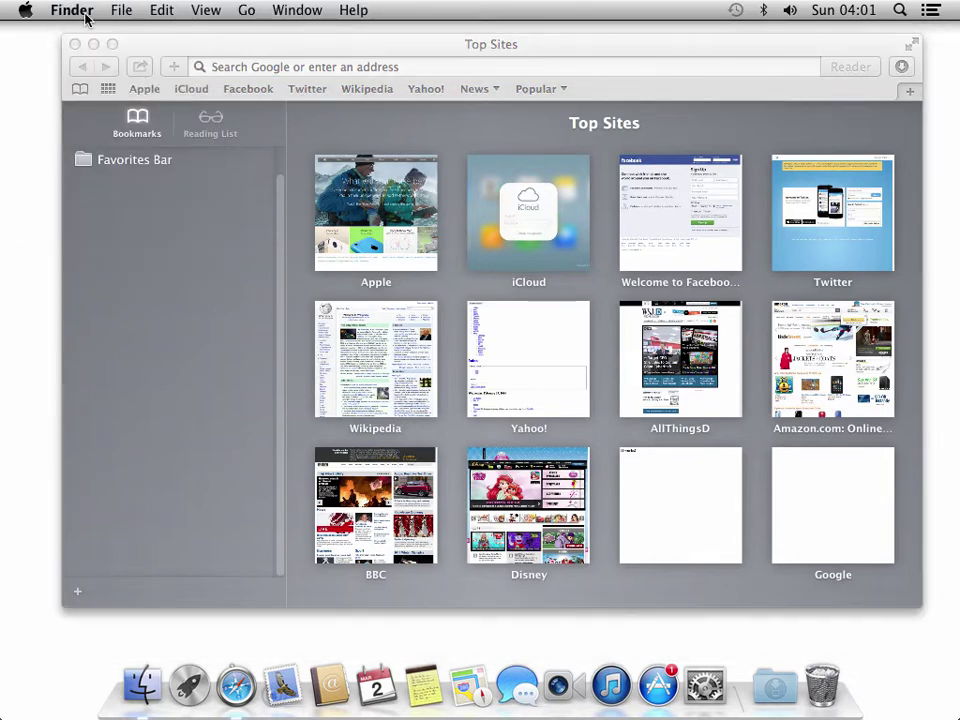
# Step: Reposition the Safari window on the desktop, and quit Safari completely after closing the window
pyautogui.moveTo(144, 48); pyautogui.dragTo(182, 117)
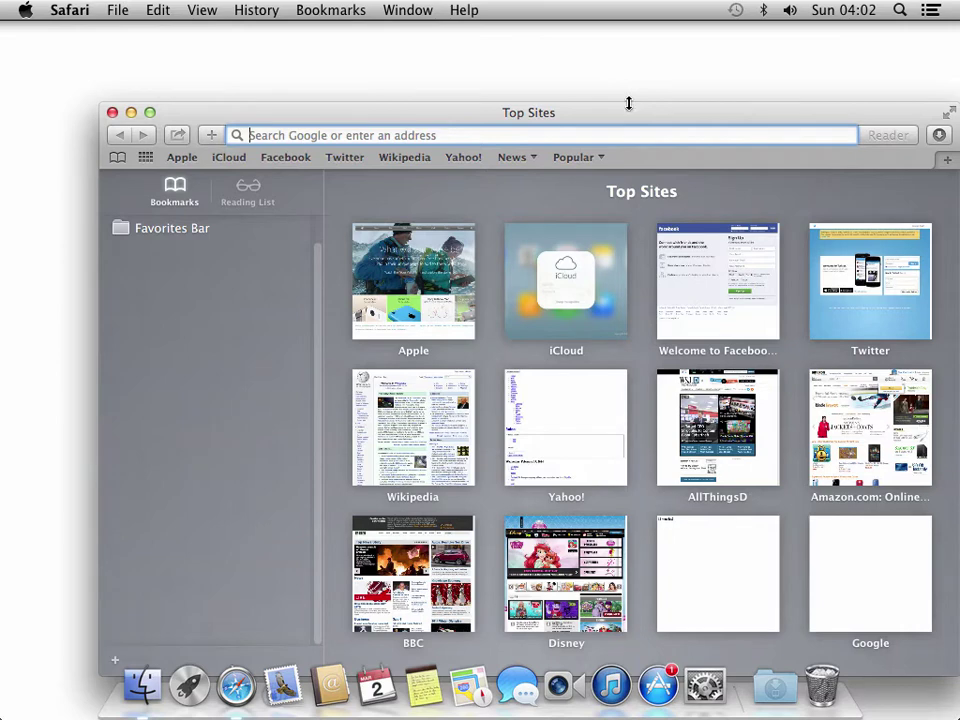
pyautogui.moveTo(568, 118); pyautogui.dragTo(559, 75)
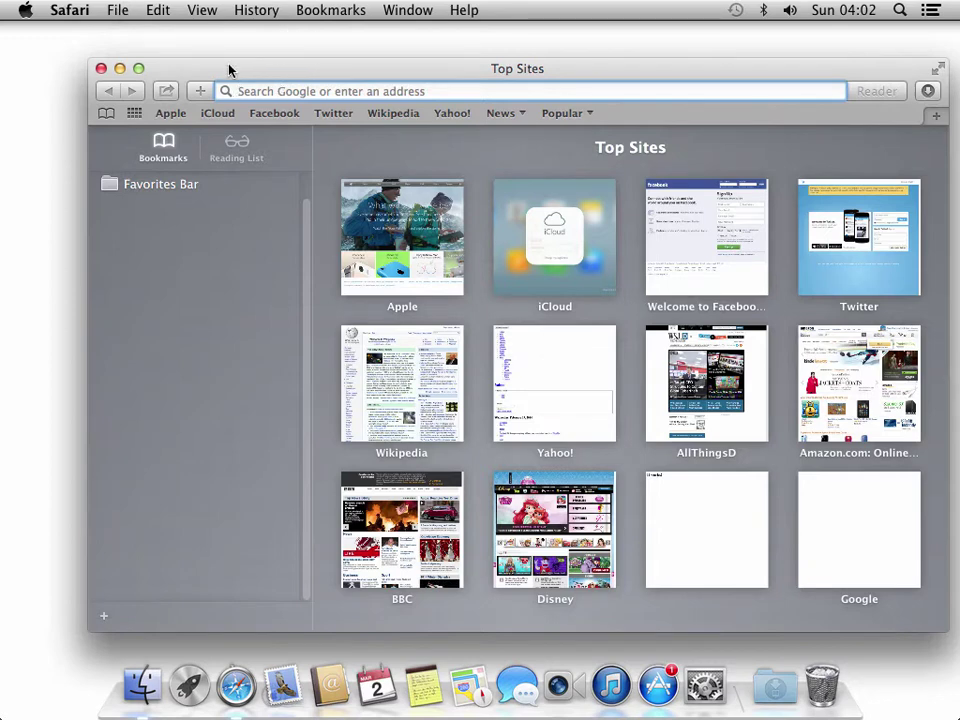
pyautogui.click(101, 69)
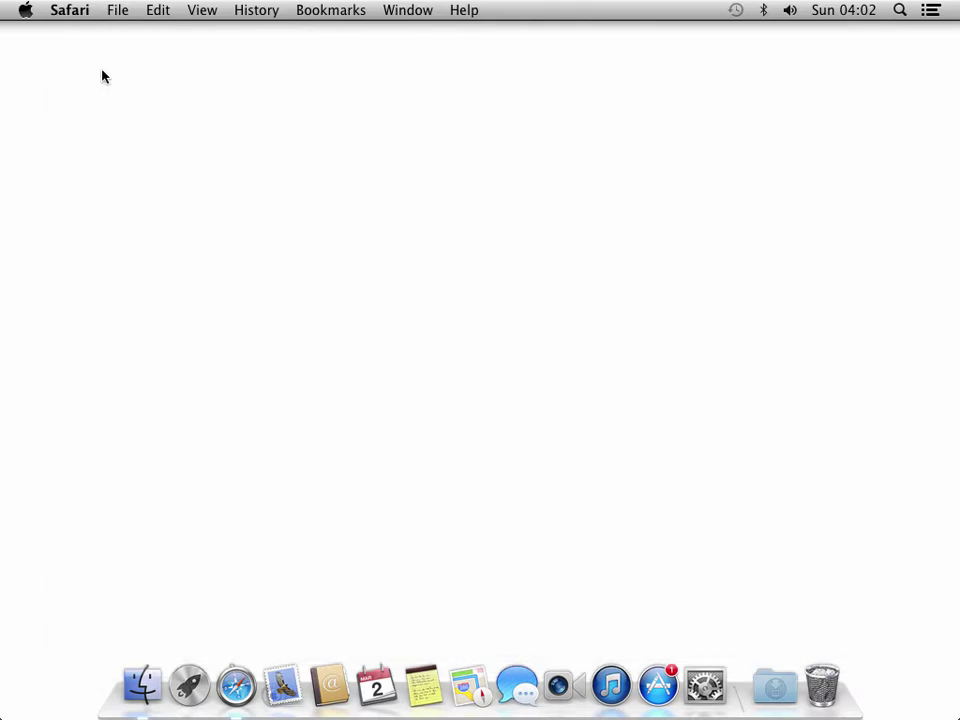
pyautogui.click(70, 11)
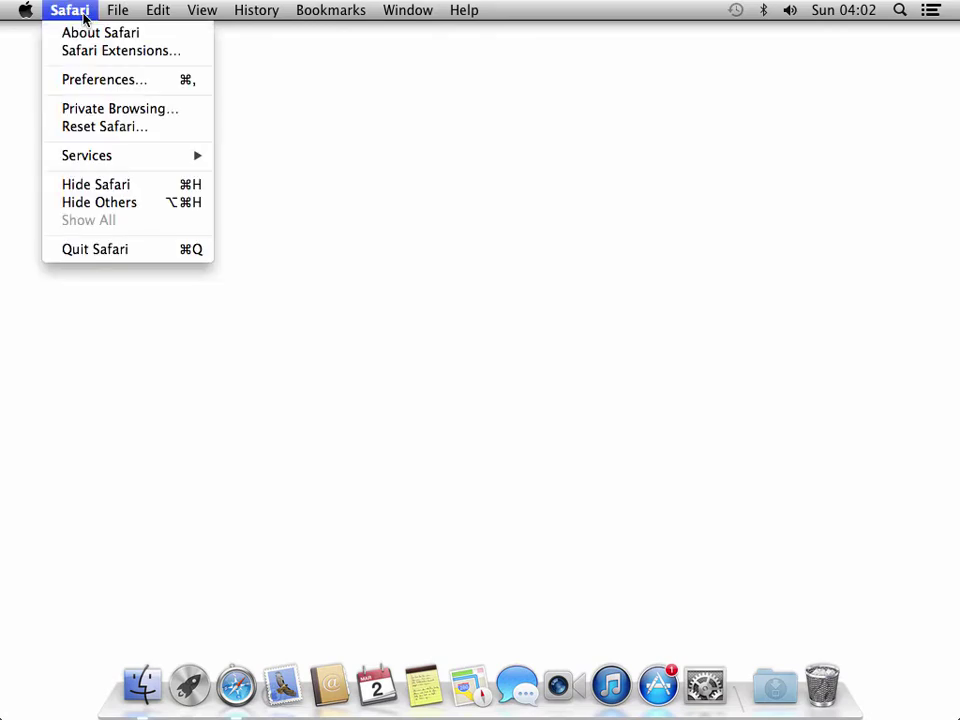
pyautogui.click(163, 253)
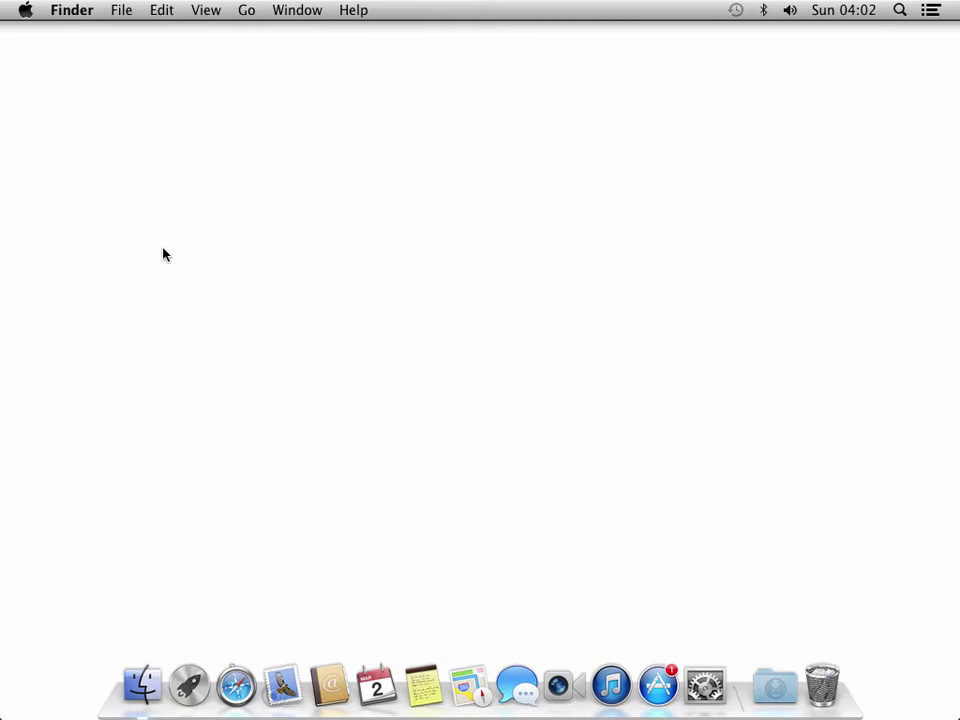
# Step: Try the analog view for the menu bar clock and switch it back to digital
pyautogui.click(844, 13)
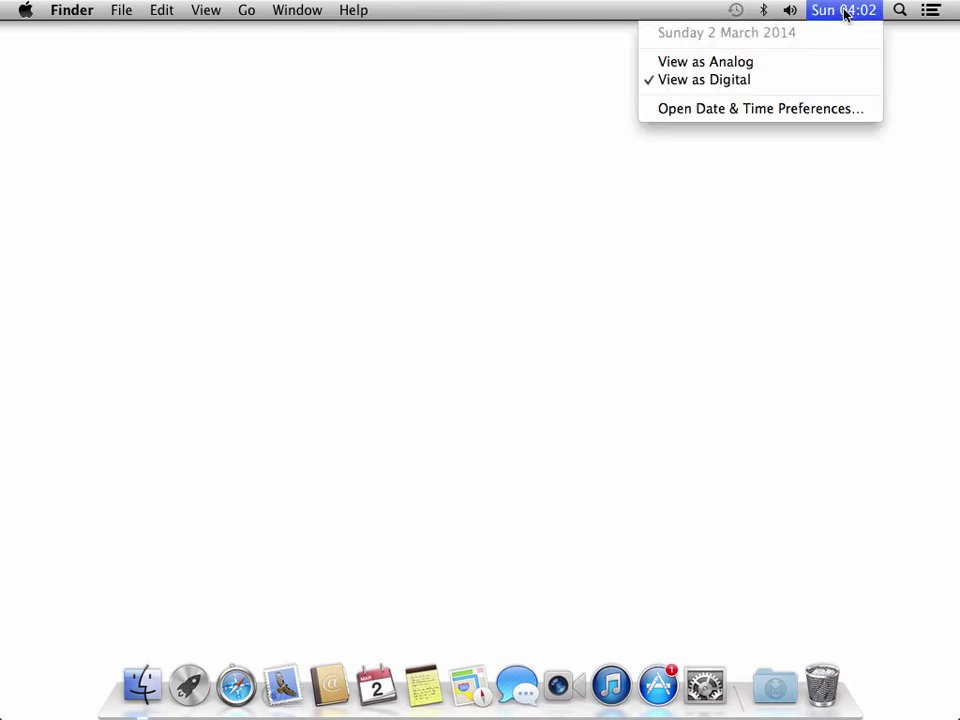
pyautogui.click(805, 64)
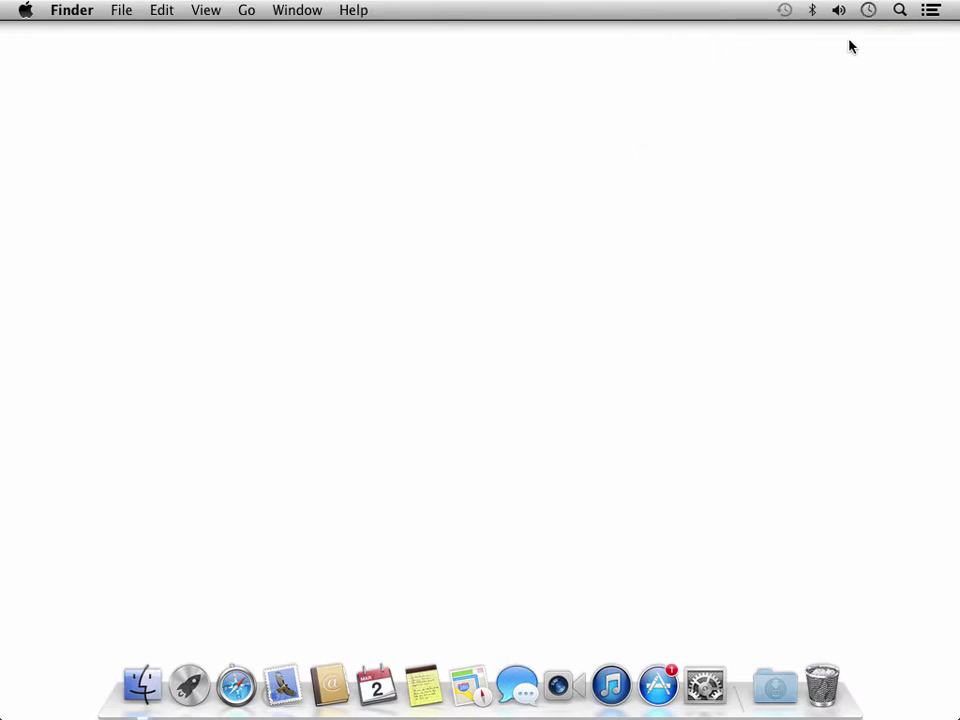
pyautogui.click(869, 12)
pyautogui.click(822, 79)
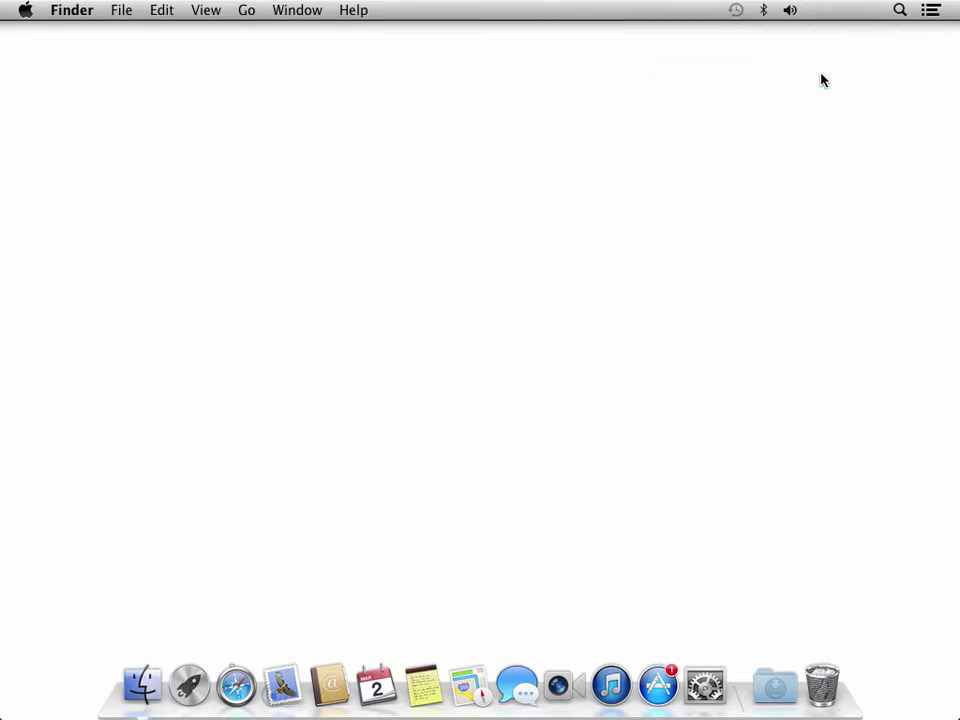
# Step: Open the Date & Time preferences and set the automatic time server to Apple Europe (time.euro.apple.com.)
pyautogui.click(843, 12)
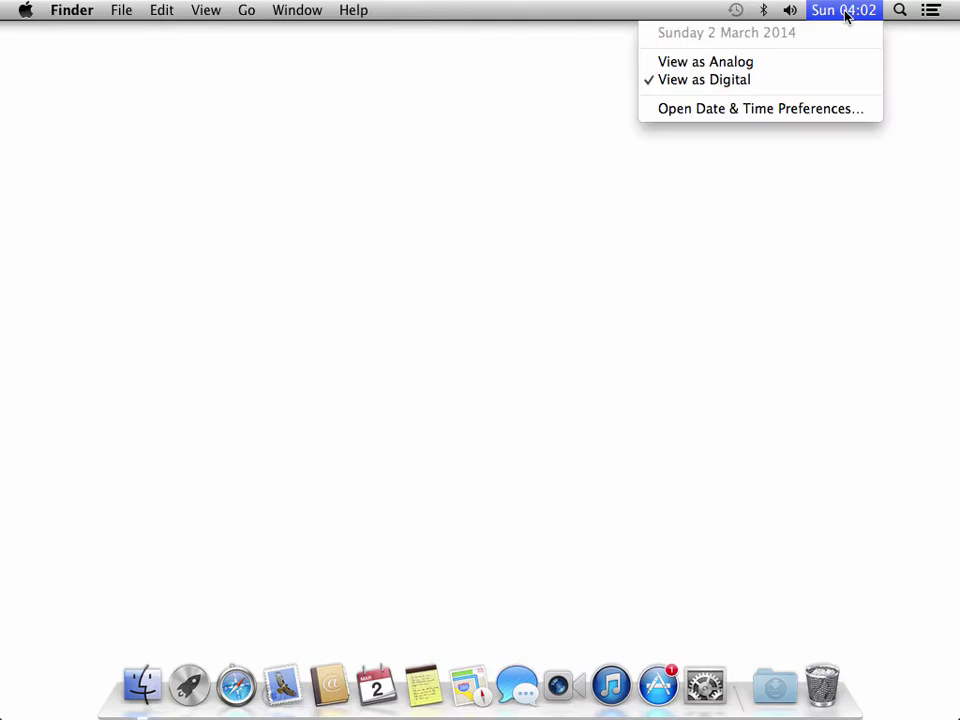
pyautogui.click(820, 110)
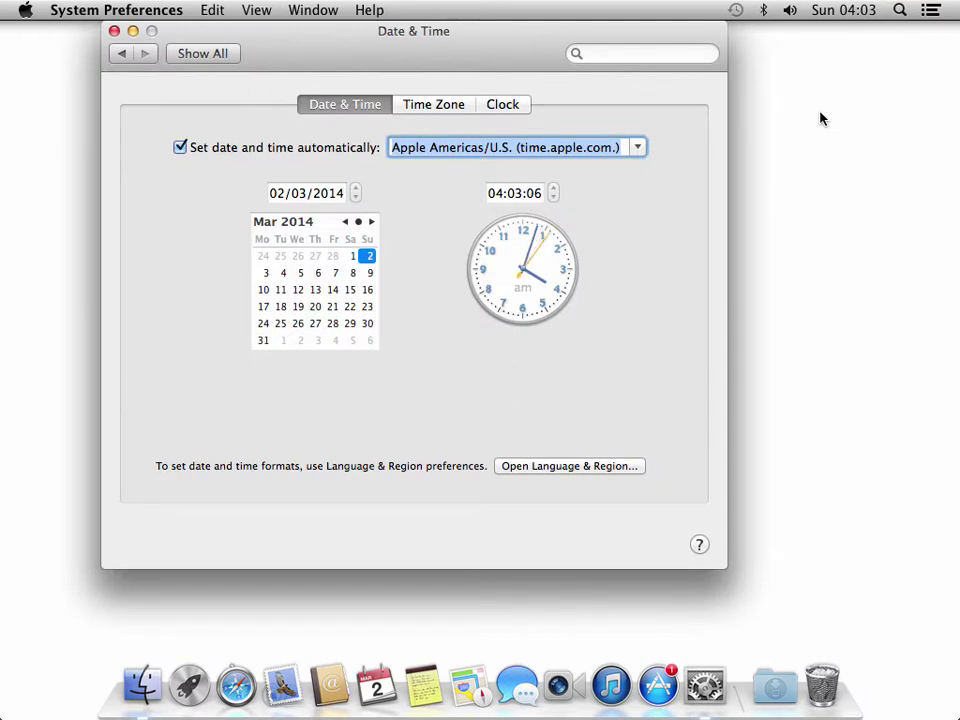
pyautogui.moveTo(525, 47); pyautogui.dragTo(579, 47)
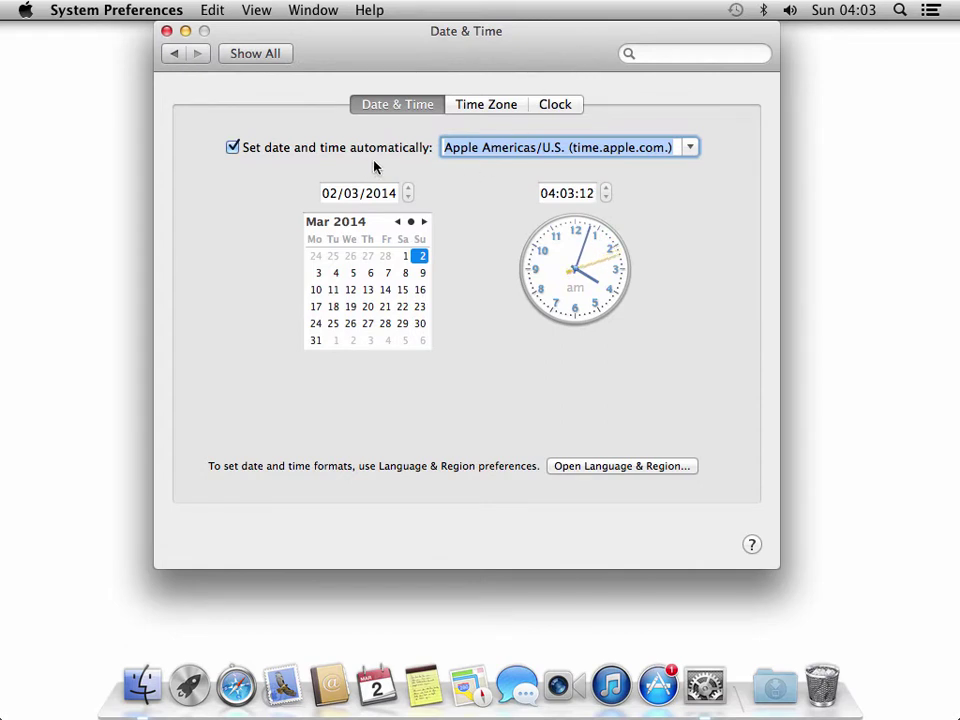
pyautogui.click(690, 148)
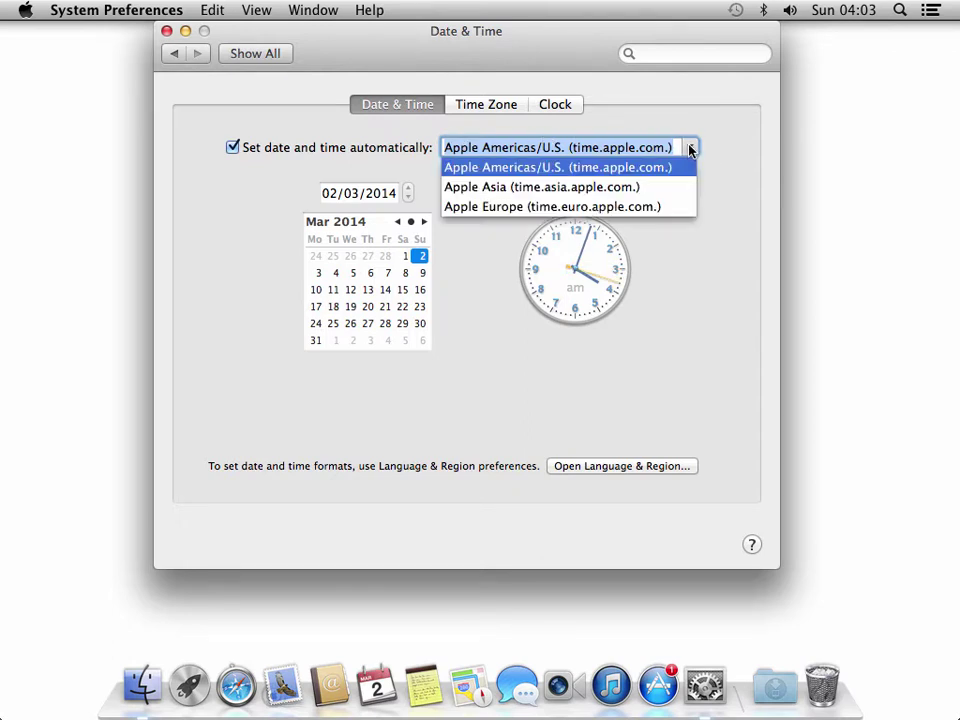
pyautogui.click(657, 207)
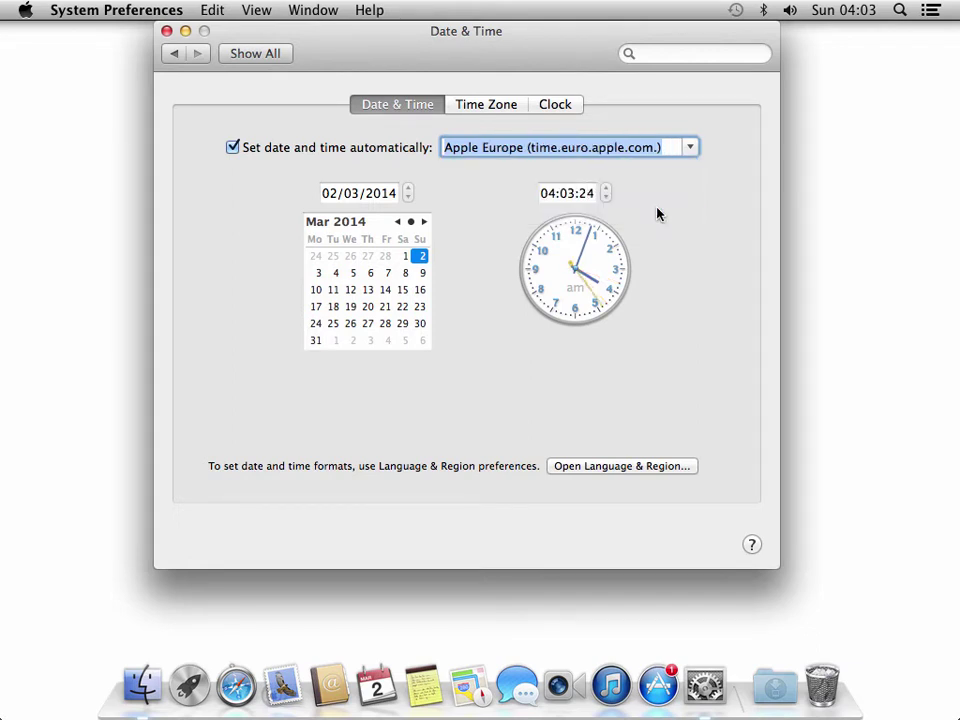
# Step: Set the time zone by choosing Rotterdam – Netherlands as the closest city
pyautogui.click(493, 106)
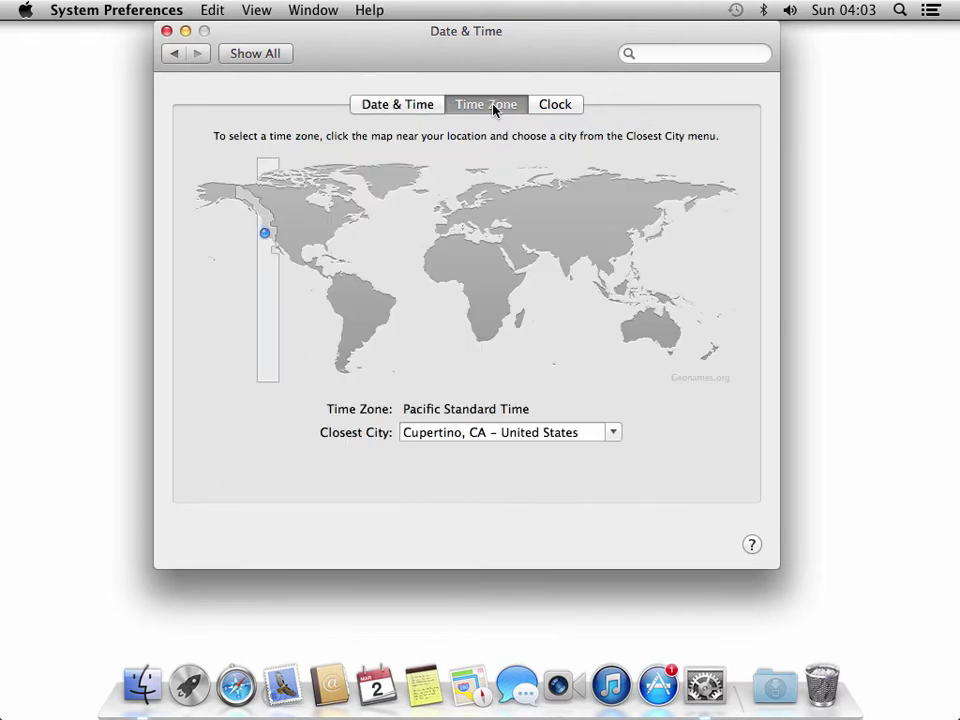
pyautogui.click(601, 434)
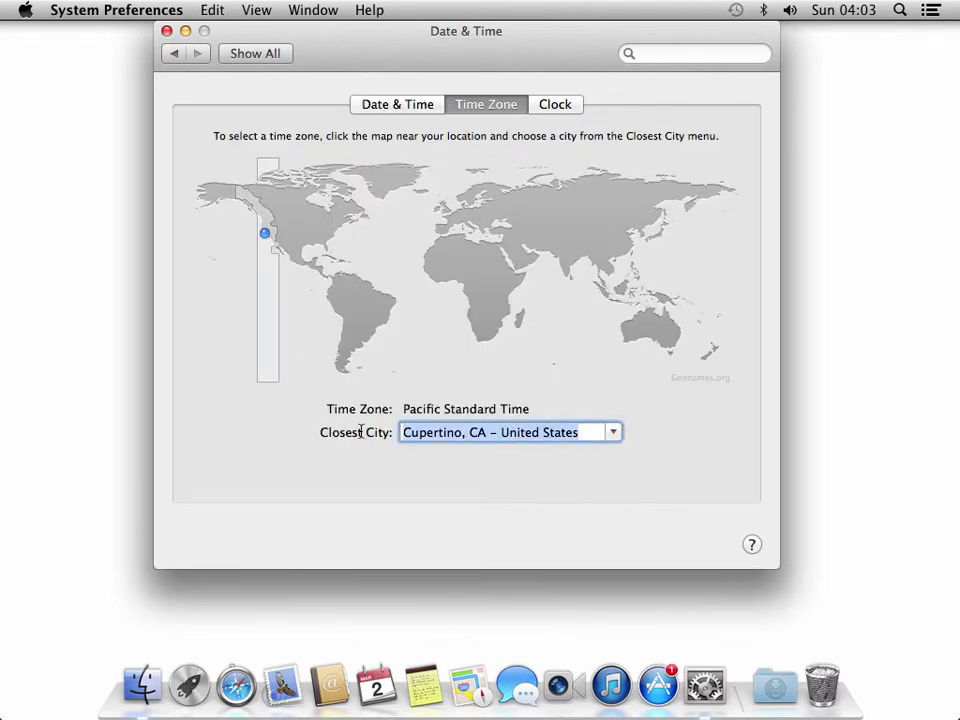
pyautogui.write('rotterd')
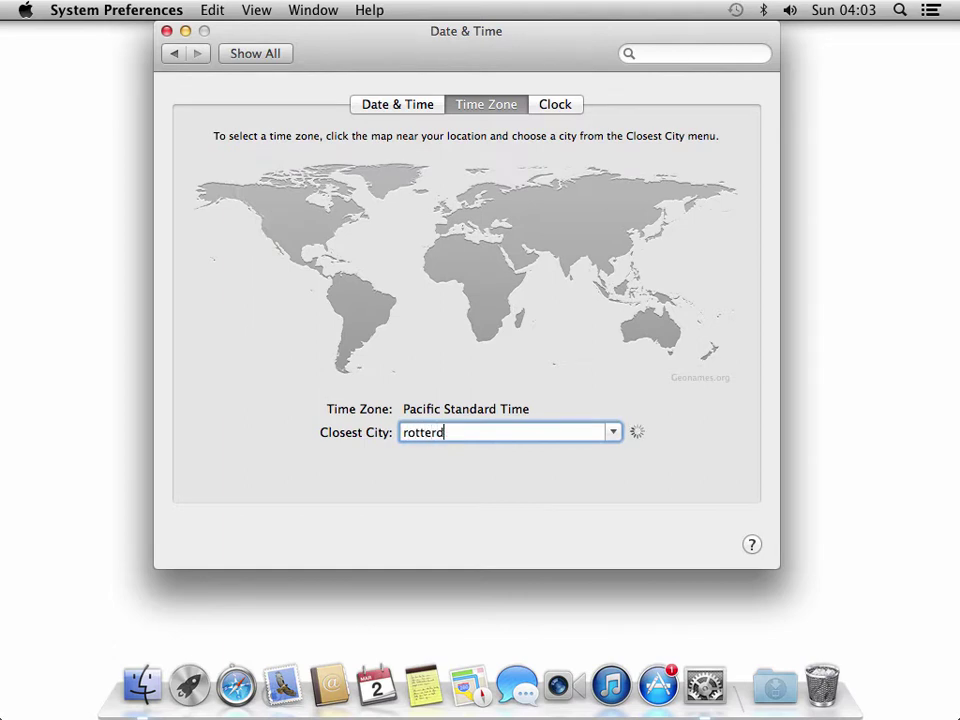
pyautogui.write('am – Netherlands')
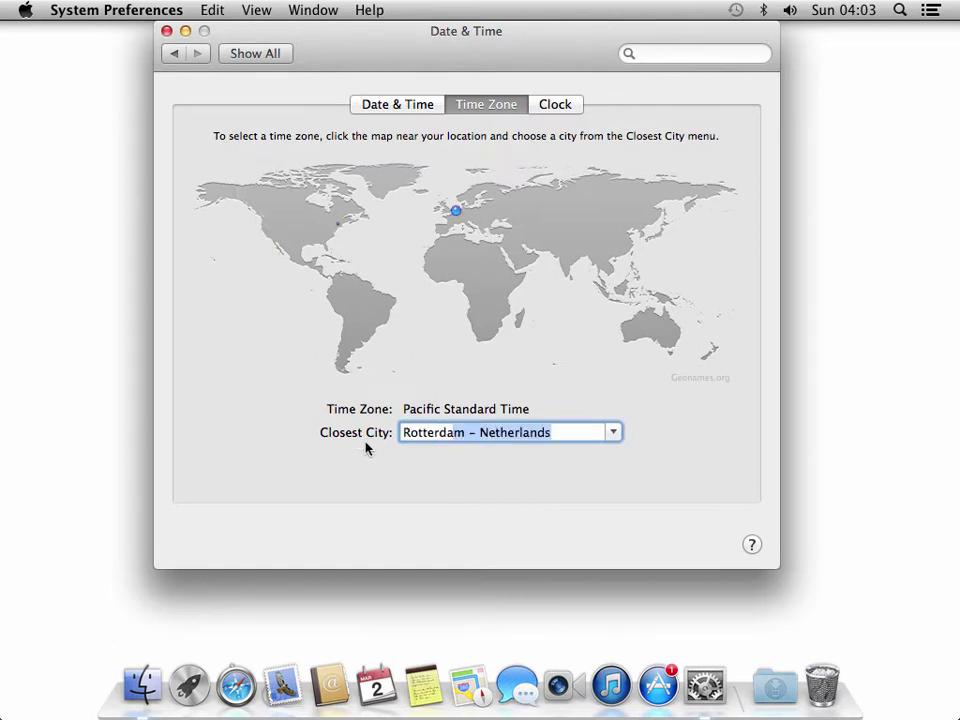
pyautogui.click(445, 455)
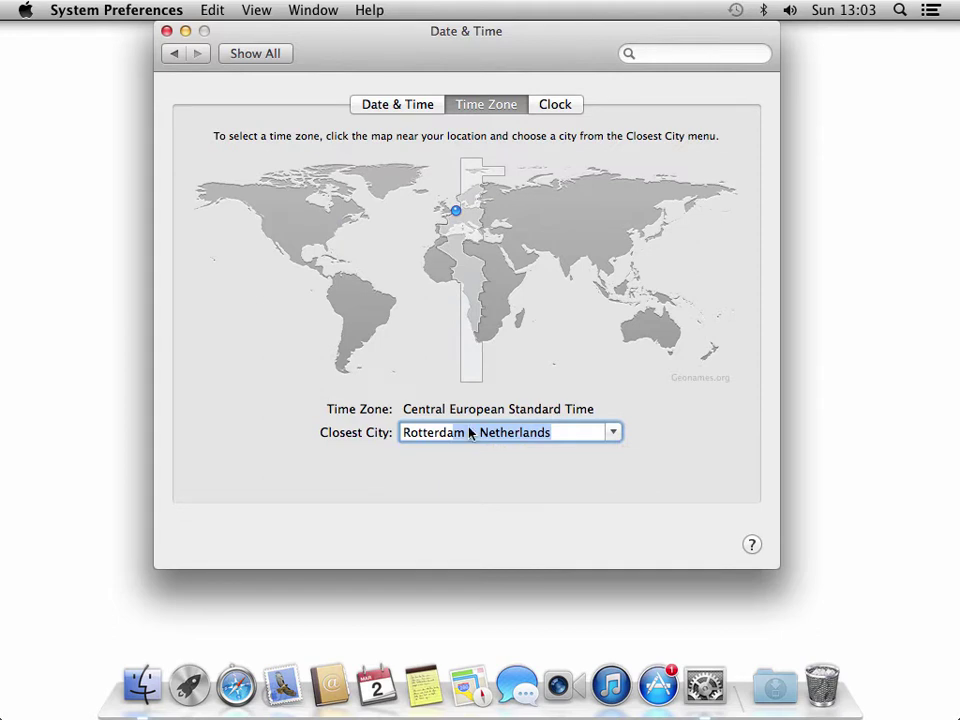
# Step: Show the date in the menu bar clock and quit System Preferences
pyautogui.click(556, 105)
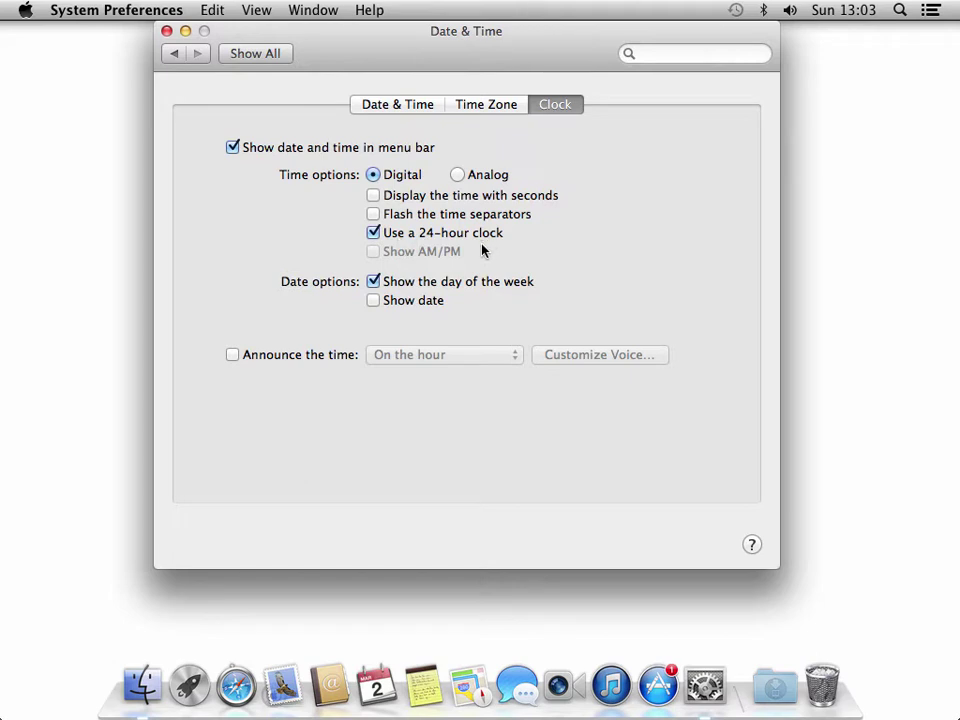
pyautogui.click(374, 302)
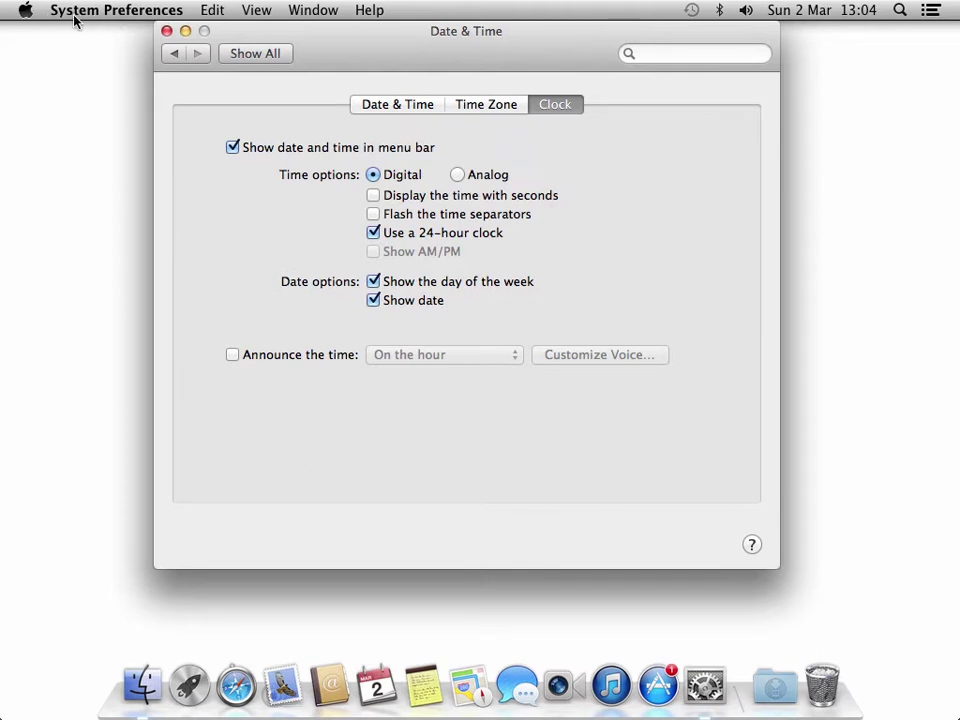
pyautogui.click(146, 14)
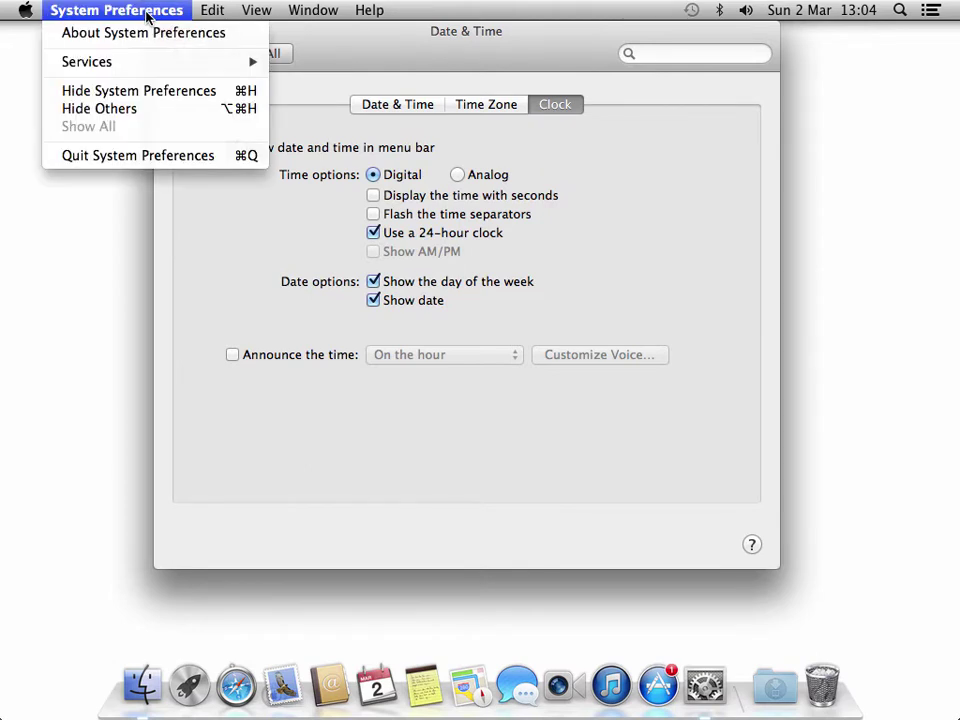
pyautogui.click(127, 157)
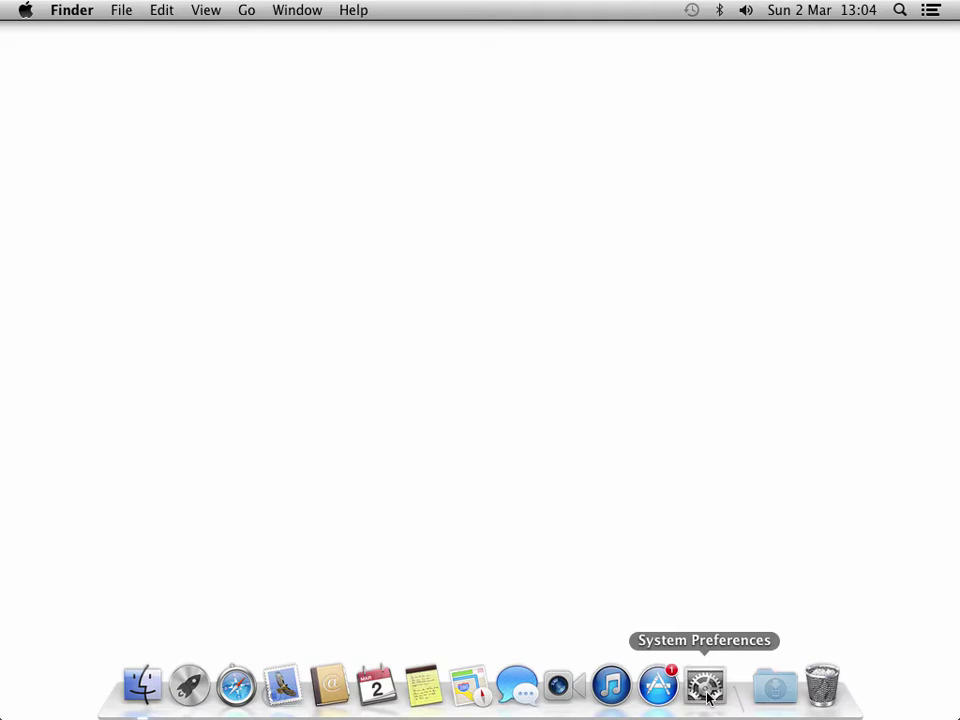
# Step: Reopen System Preferences and look through all the available preference panes
pyautogui.click(25, 12)
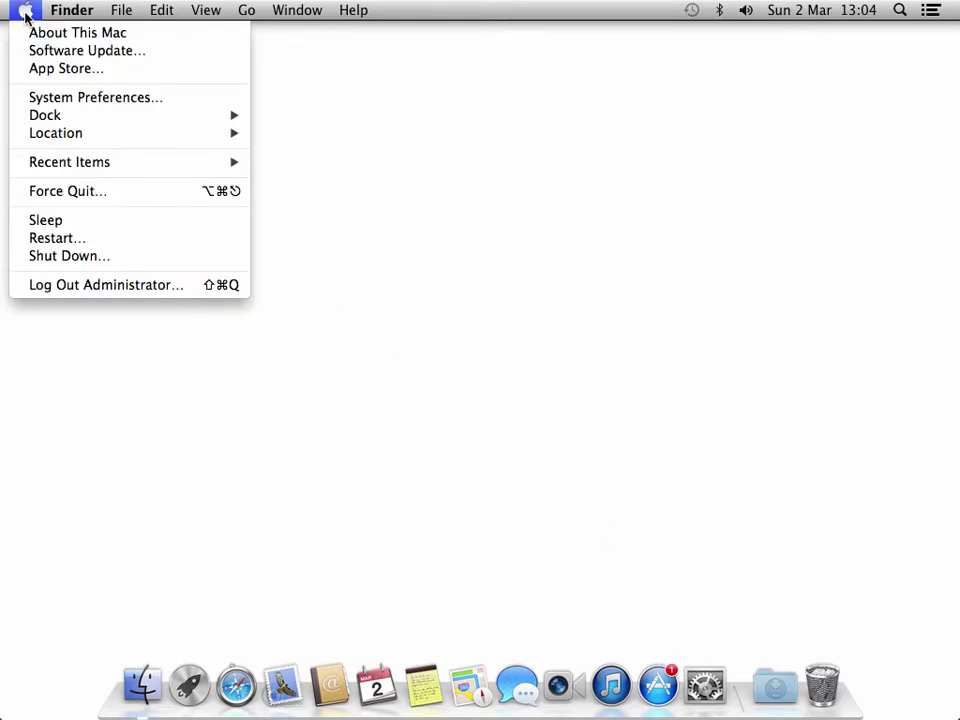
pyautogui.click(44, 98)
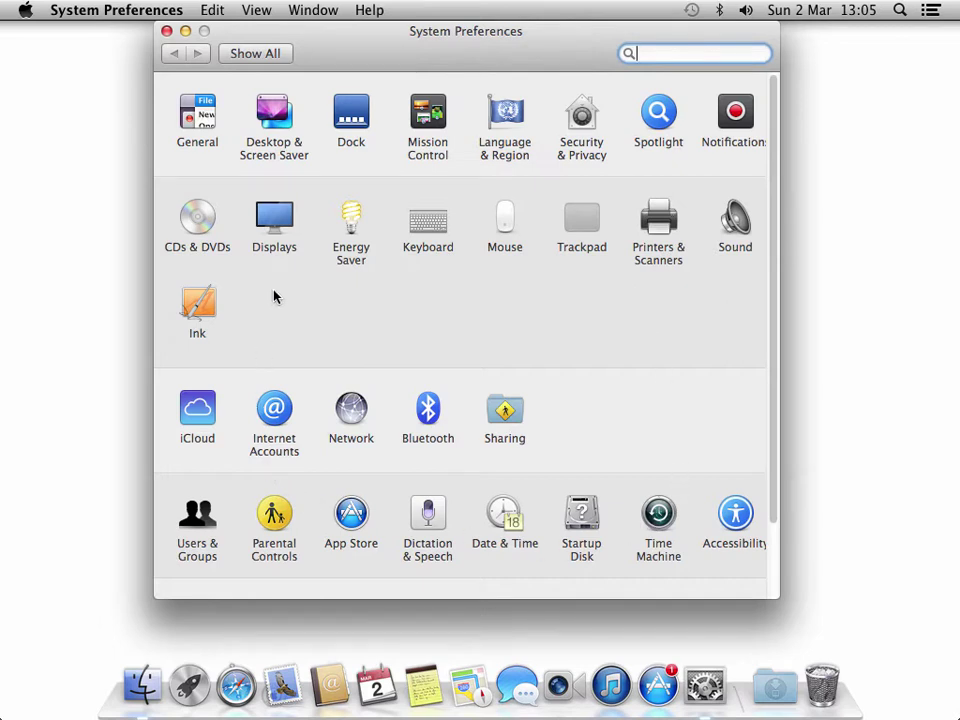
pyautogui.scroll(-1, 771, 357)
pyautogui.scroll(-5, 770, 390)
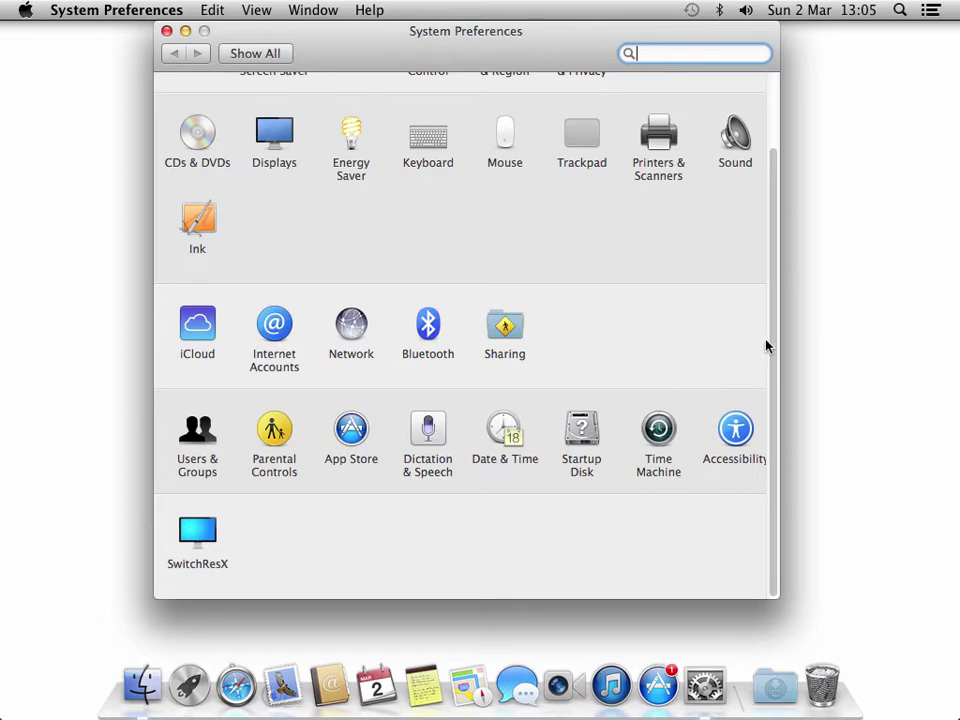
pyautogui.scroll(3, 766, 346)
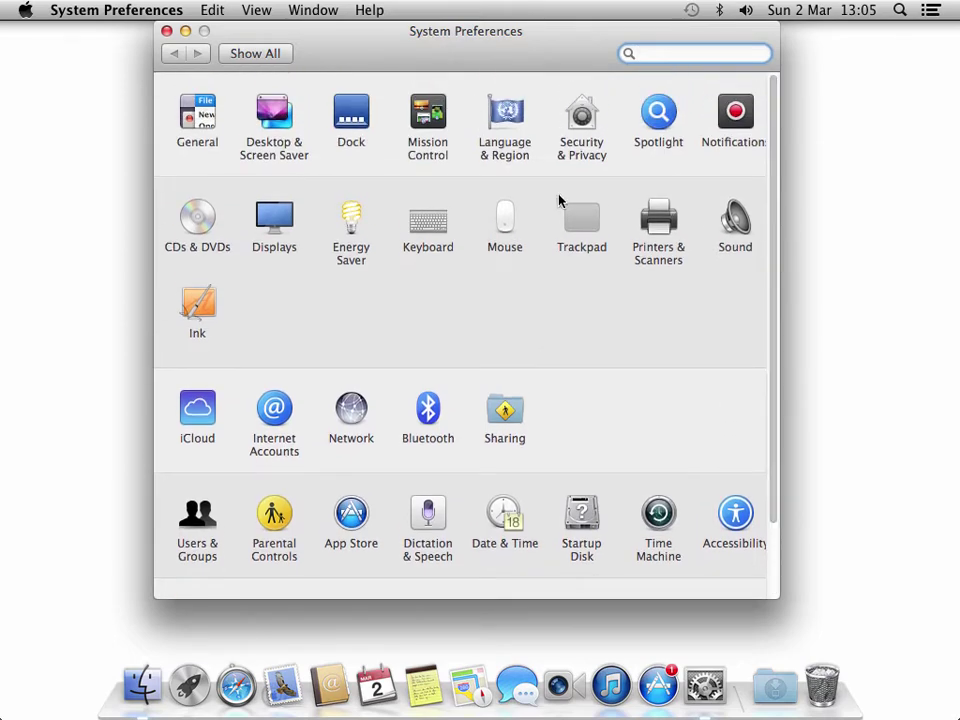
# Step: In the Dock preferences, reduce the Dock size to near Small and enable magnification at Max
pyautogui.click(361, 109)
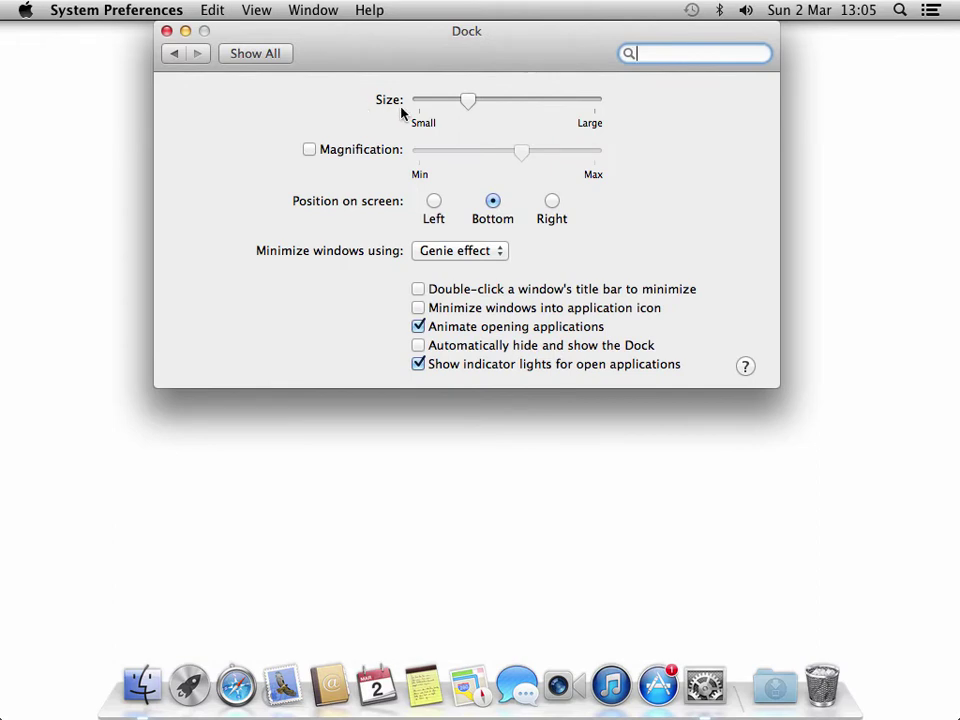
pyautogui.moveTo(469, 101); pyautogui.dragTo(432, 106)
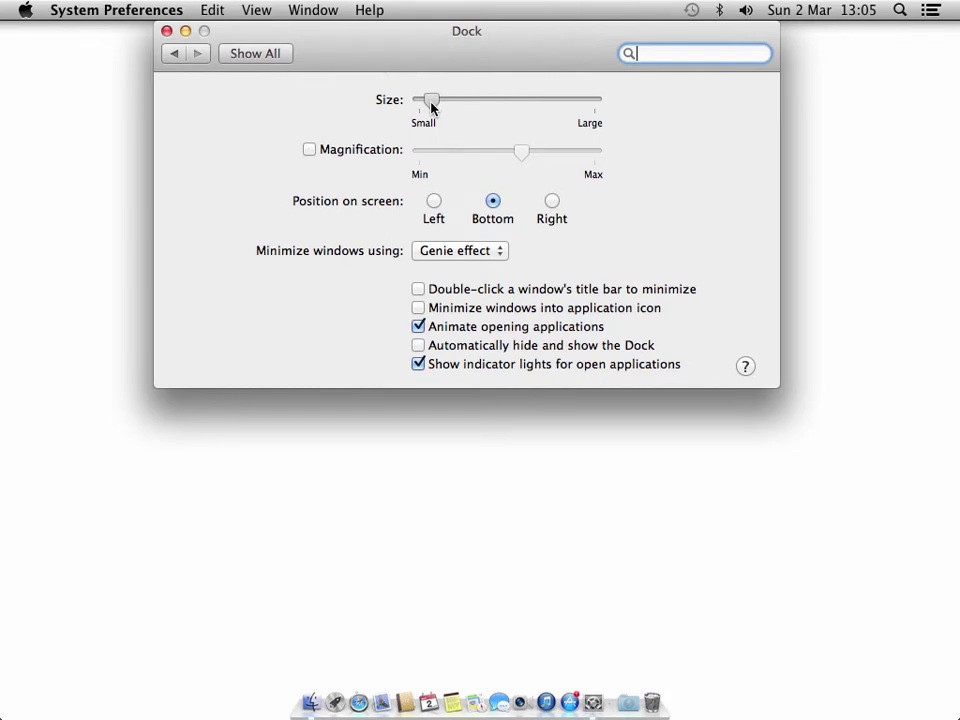
pyautogui.moveTo(432, 106); pyautogui.dragTo(430, 107)
pyautogui.click(311, 153)
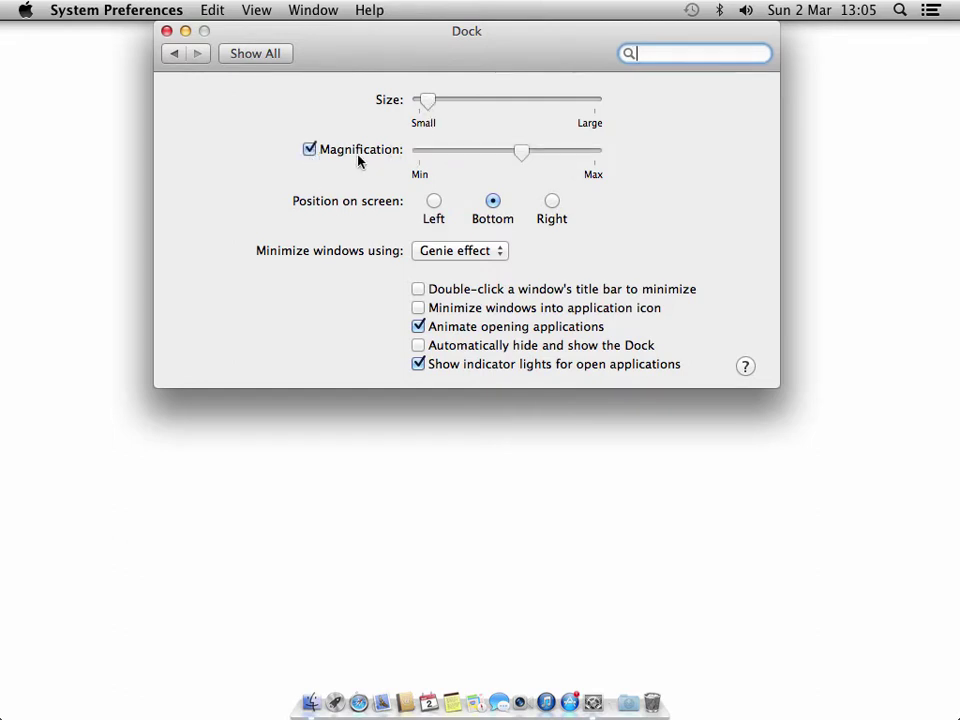
pyautogui.moveTo(512, 160); pyautogui.dragTo(604, 162)
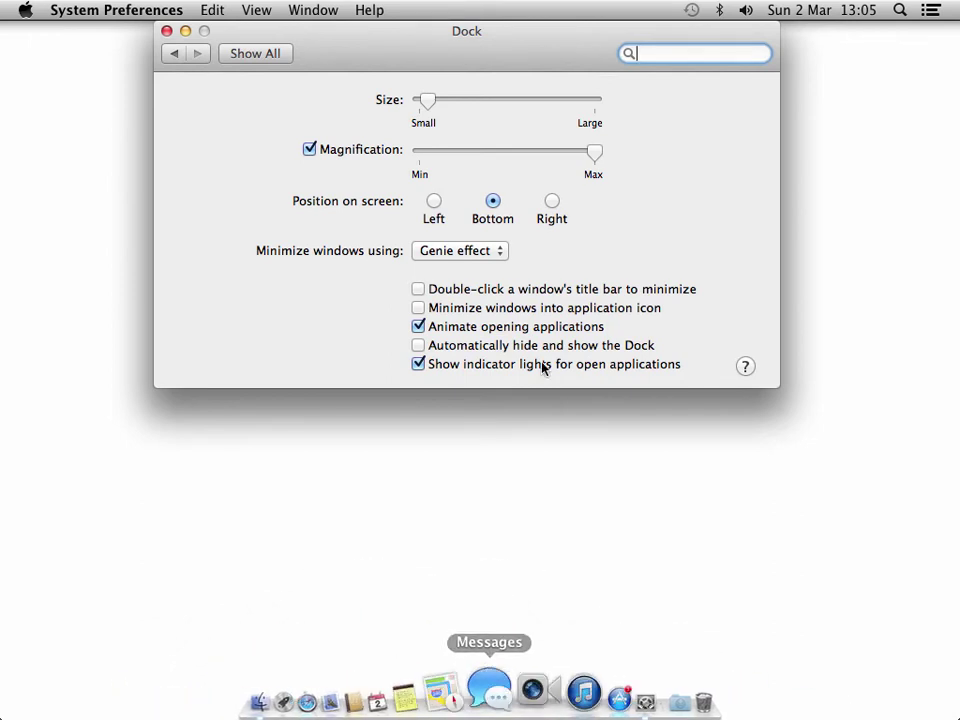
# Step: Lower the Dock magnification to a medium level and try the Left and Right screen positions before returning the Dock to Bottom
pyautogui.moveTo(596, 152); pyautogui.dragTo(522, 155)
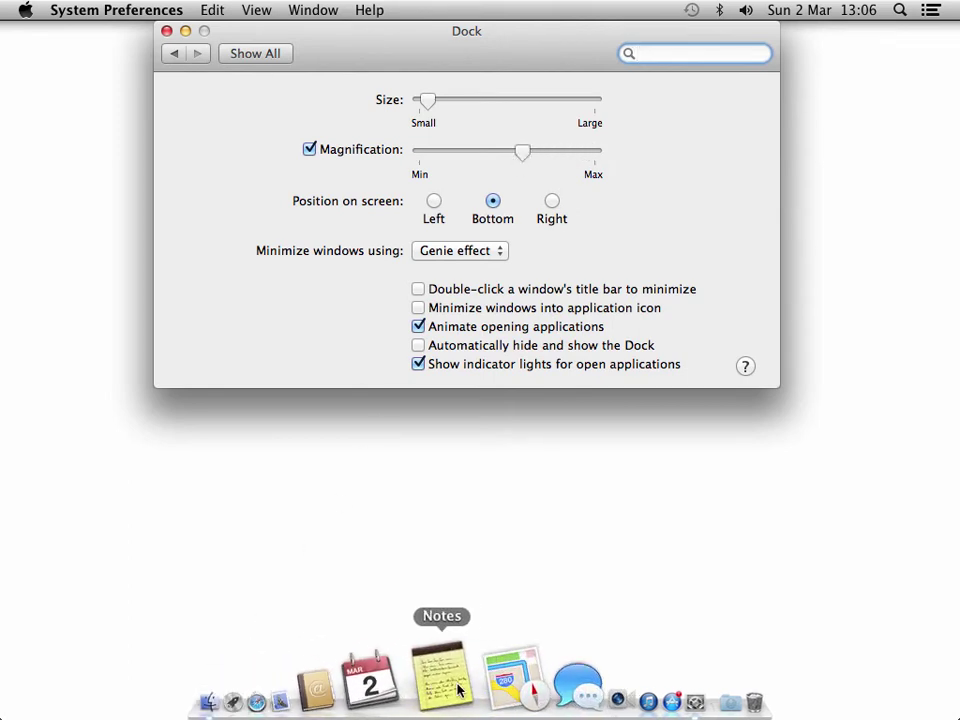
pyautogui.click(434, 202)
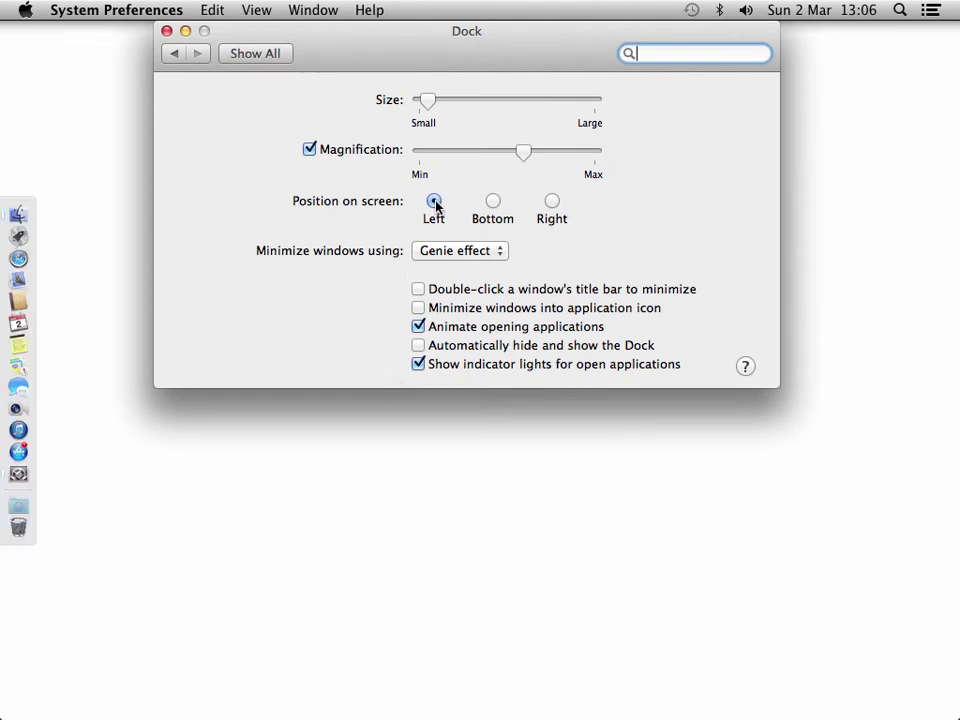
pyautogui.click(552, 203)
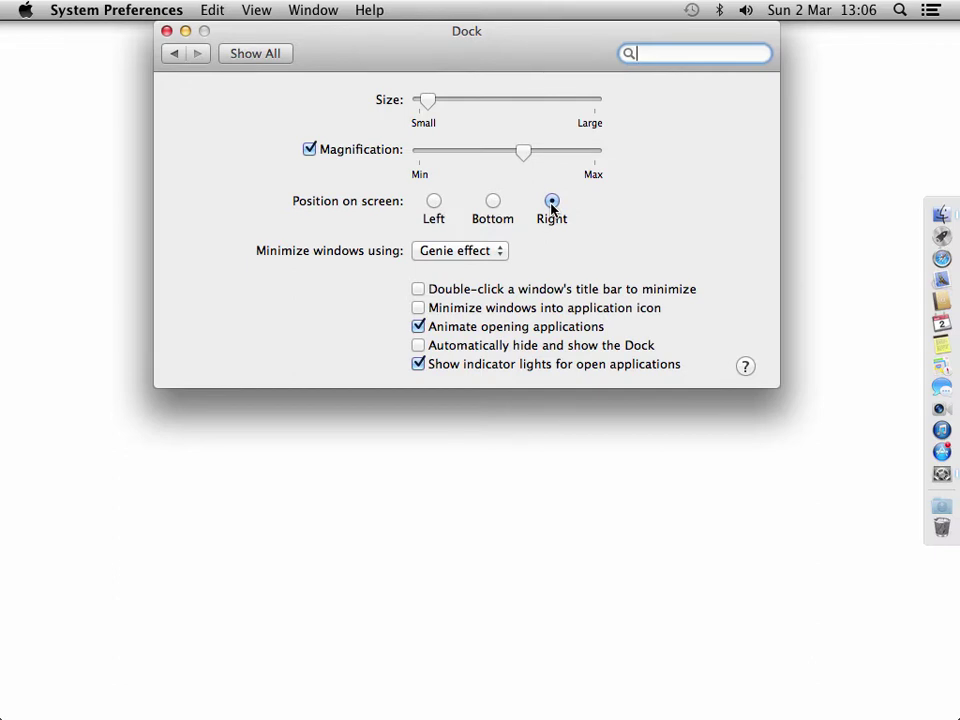
pyautogui.click(493, 204)
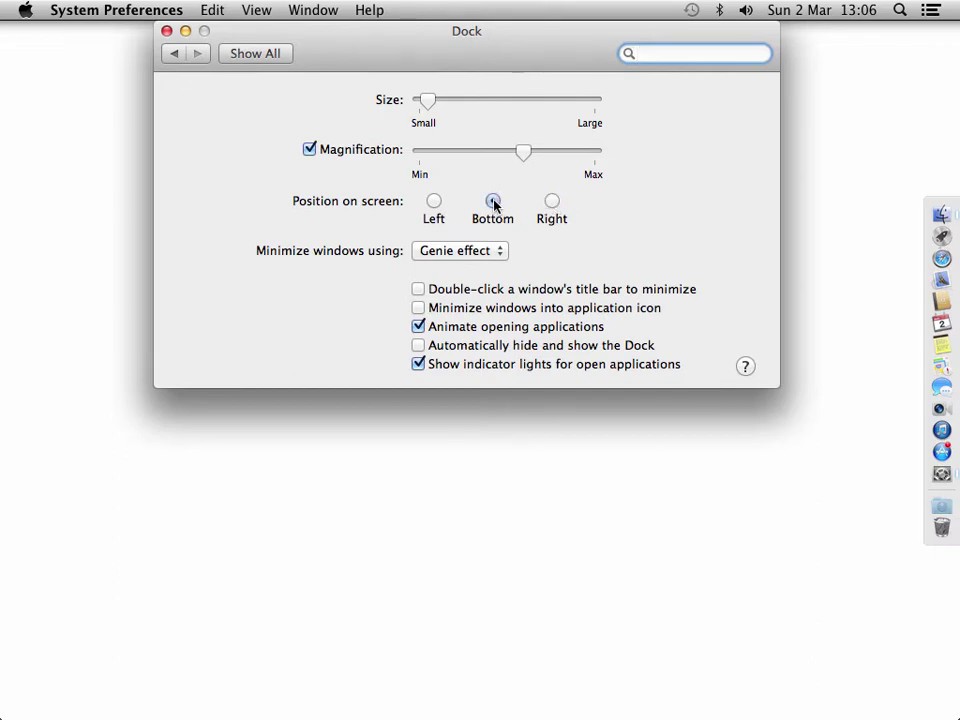
# Step: Turn off Dock magnification, enlarge the Dock to about a quarter of the size scale, and quit System Preferences
pyautogui.click(318, 152)
pyautogui.moveTo(429, 105); pyautogui.dragTo(459, 104)
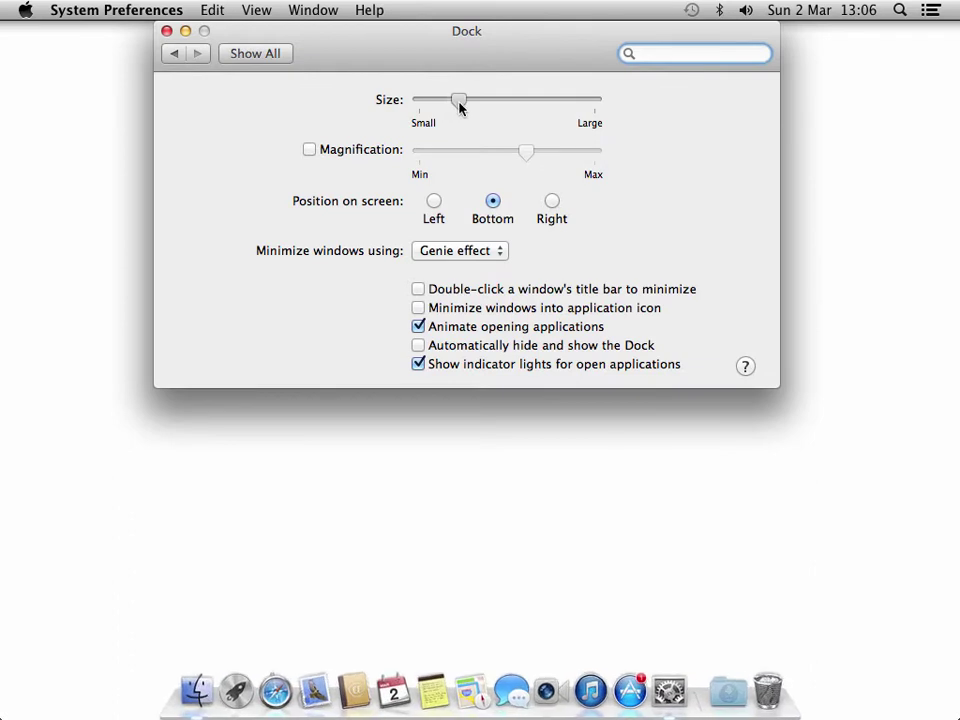
pyautogui.click(264, 58)
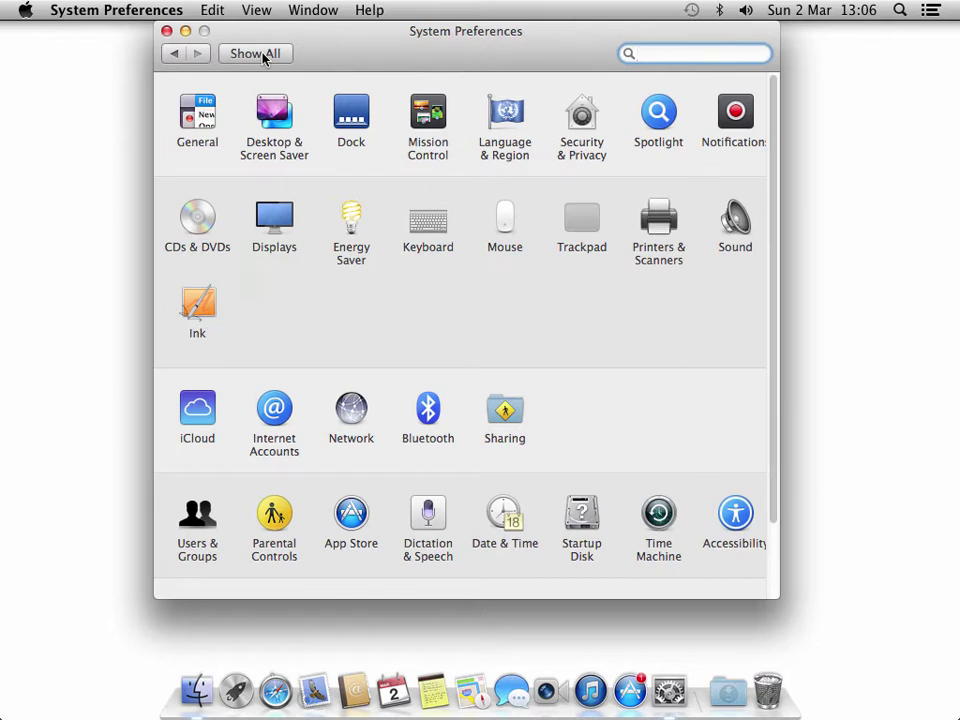
pyautogui.click(161, 14)
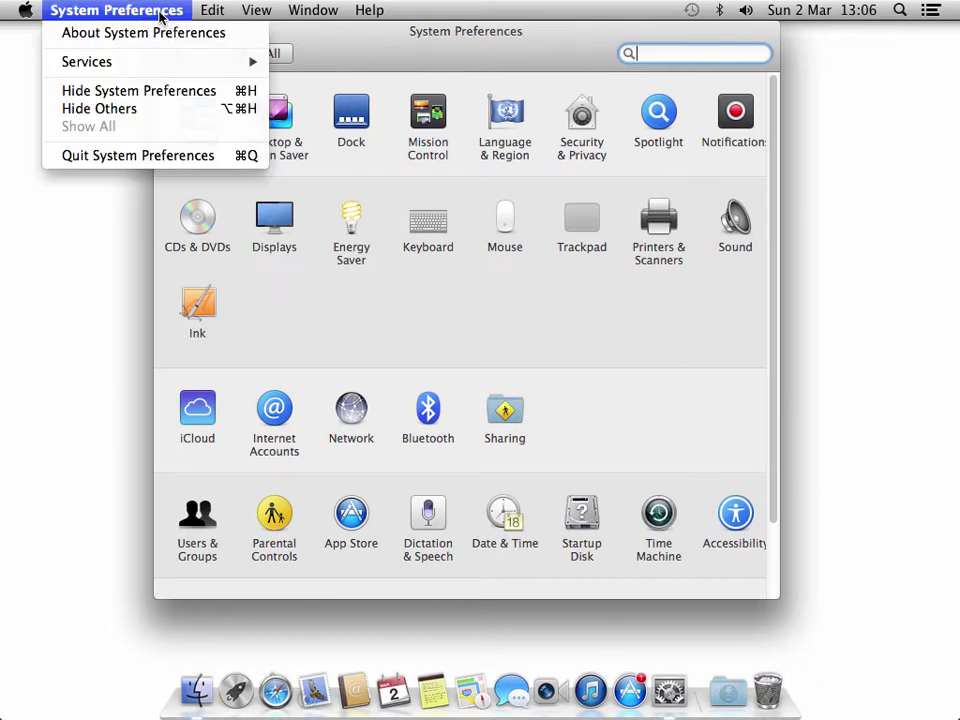
pyautogui.click(158, 156)
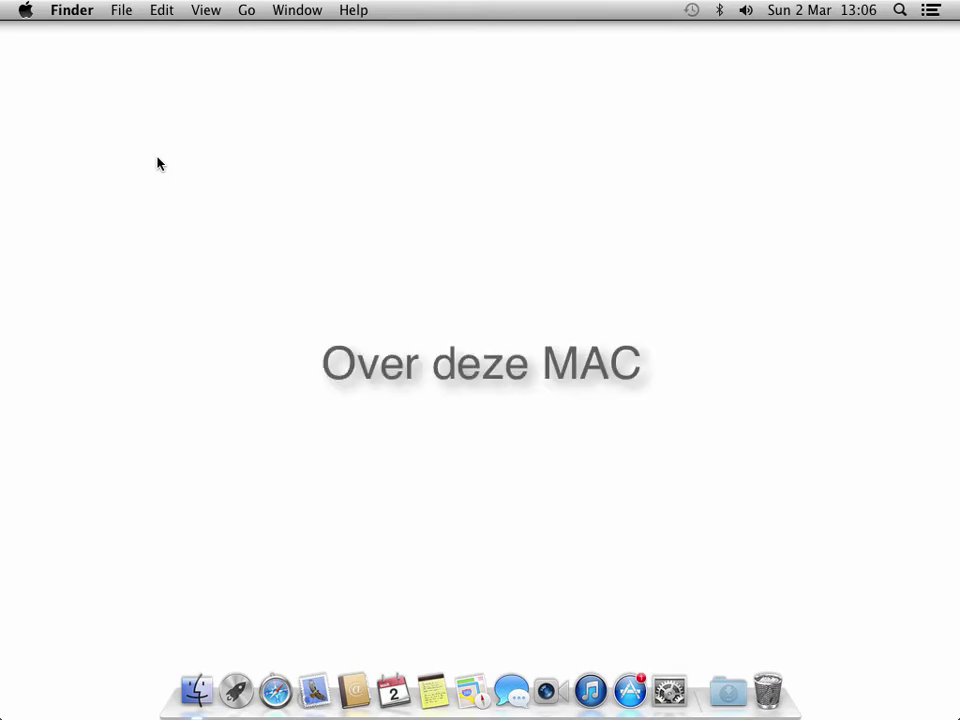
# Step: Open About This Mac and cycle the line under OS X through the build and serial number back to the version
pyautogui.click(26, 13)
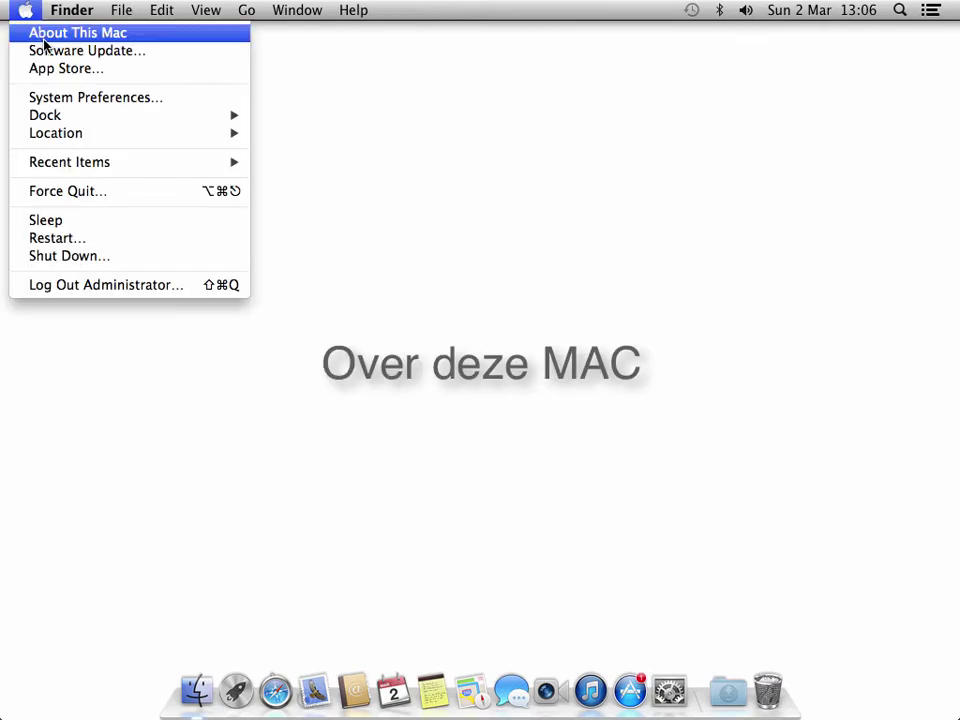
pyautogui.click(36, 32)
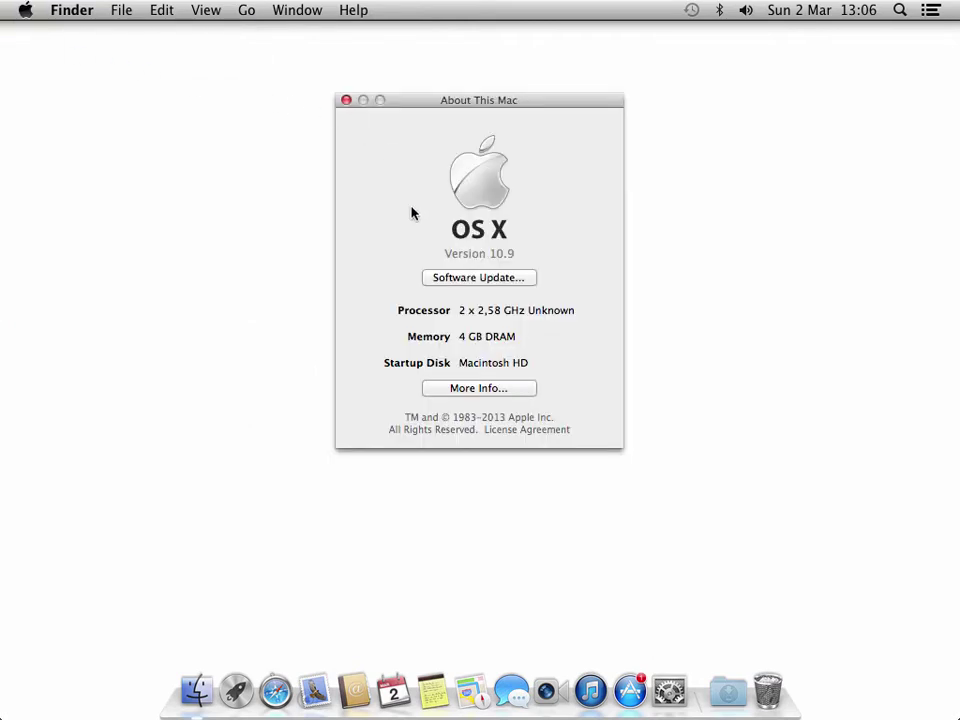
pyautogui.click(465, 256)
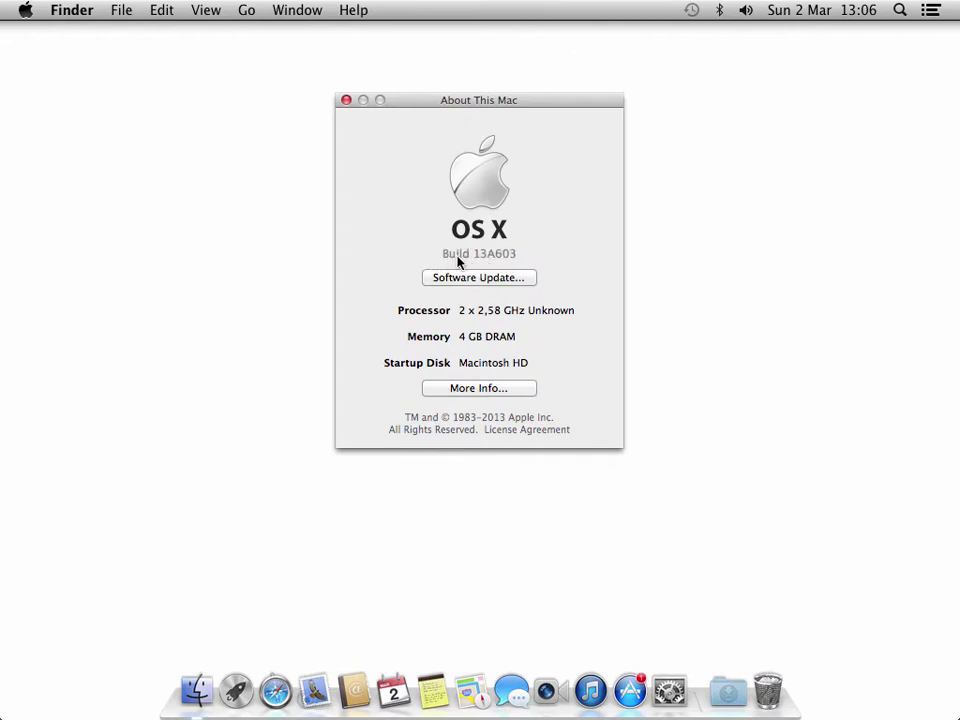
pyautogui.click(459, 256)
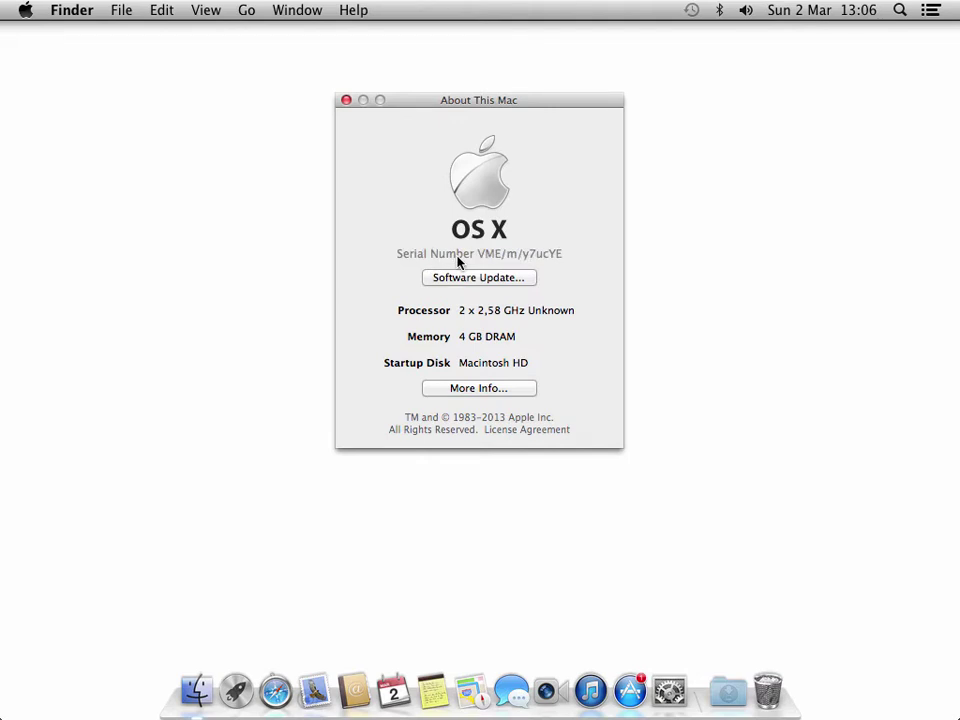
pyautogui.click(459, 256)
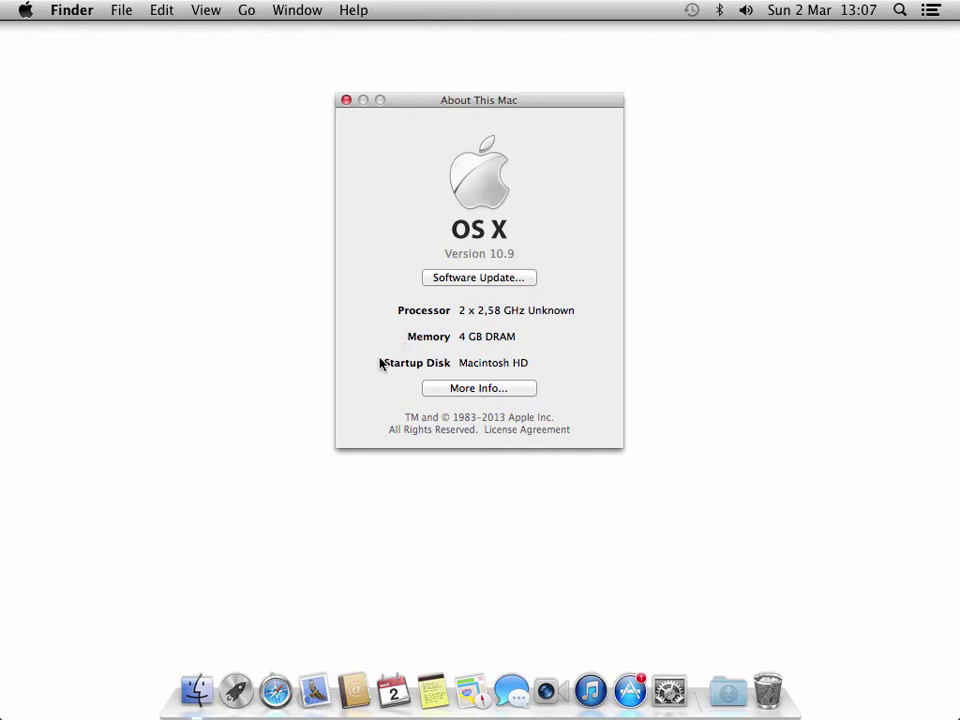
# Step: Open the Mac's detailed information, examine its overview, displays, storage and memory, and quit System Information
pyautogui.click(452, 391)
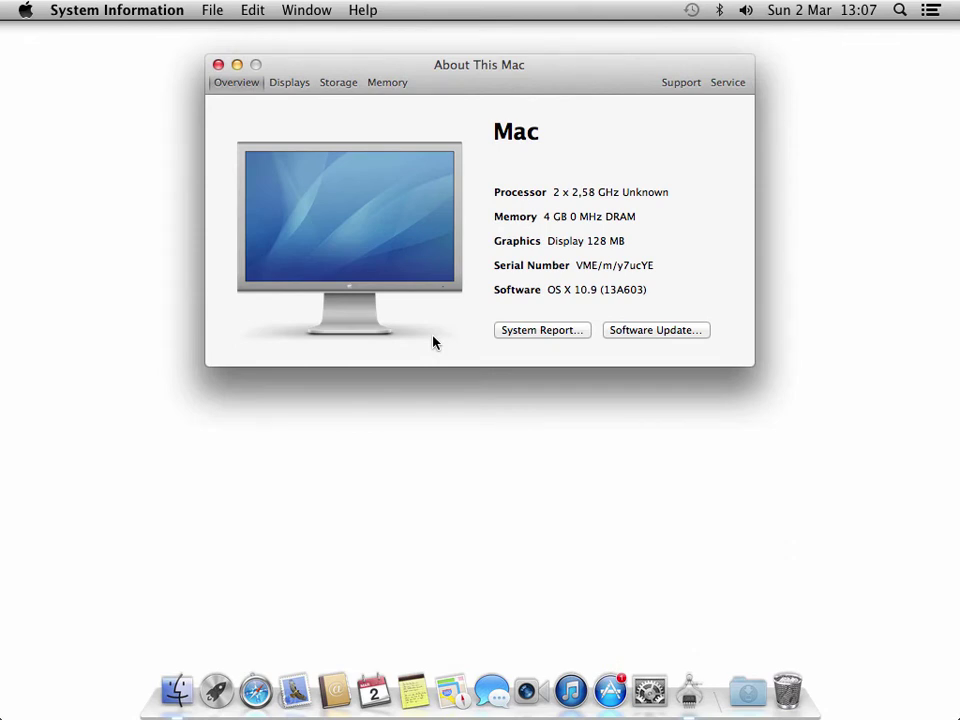
pyautogui.click(298, 87)
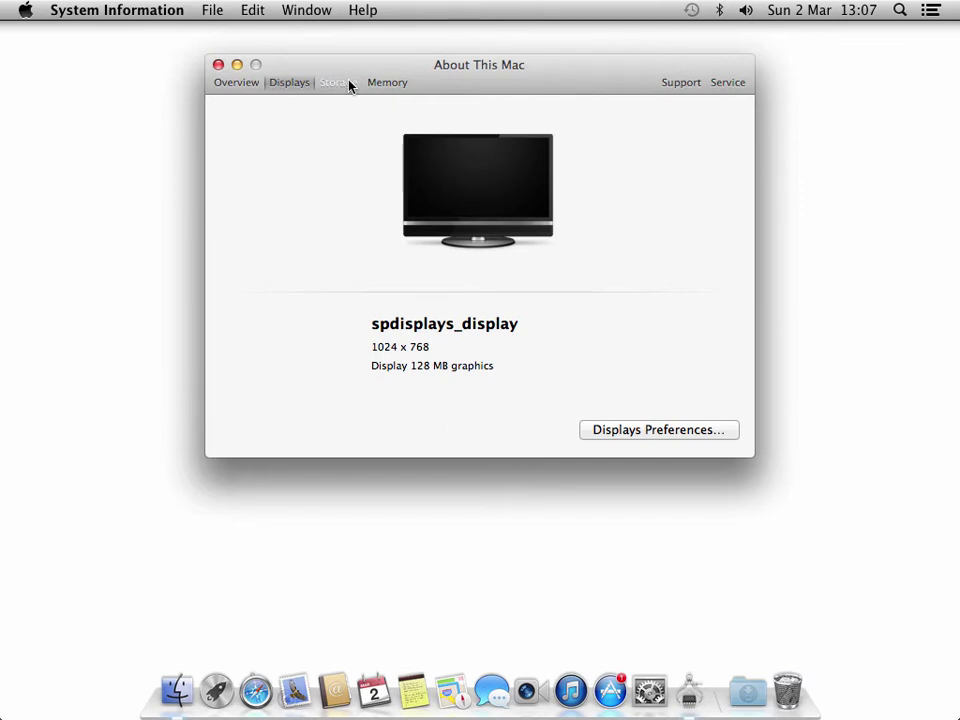
pyautogui.click(345, 84)
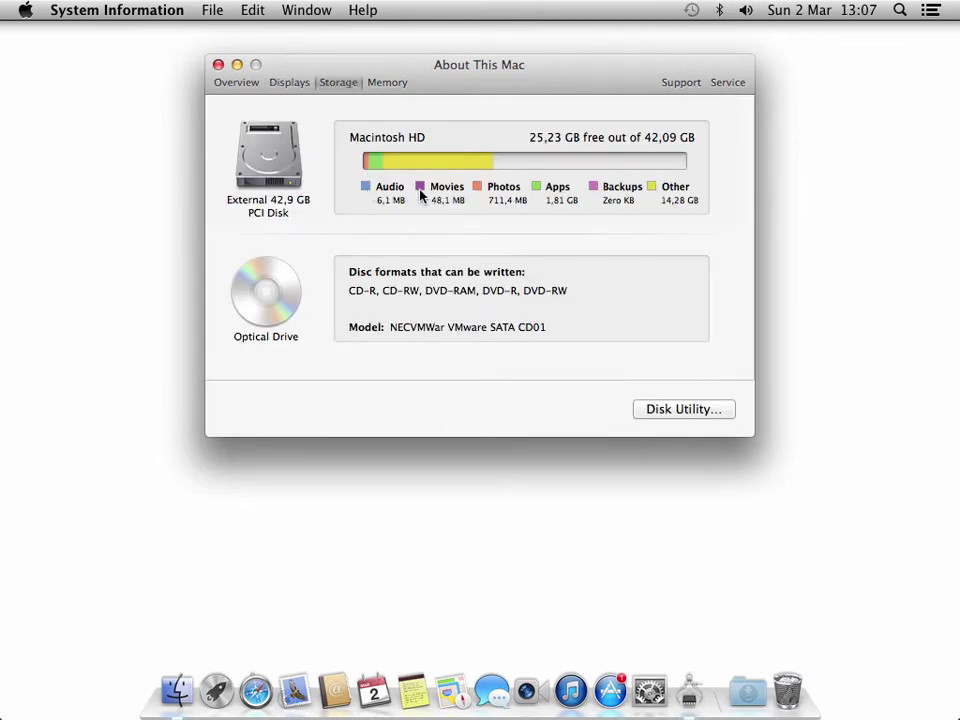
pyautogui.click(389, 83)
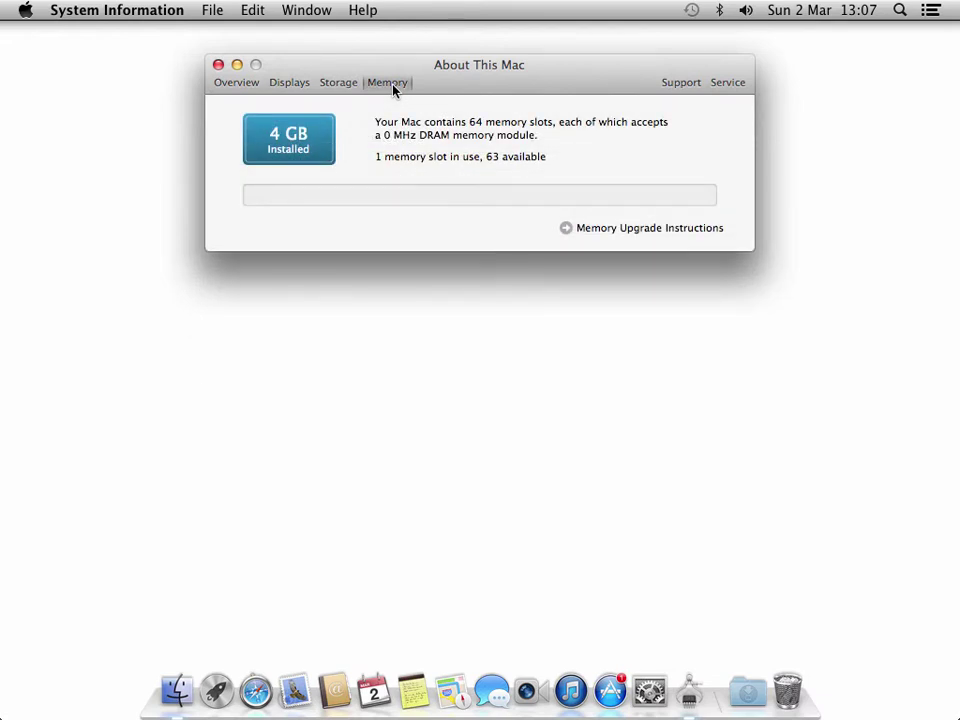
pyautogui.click(155, 13)
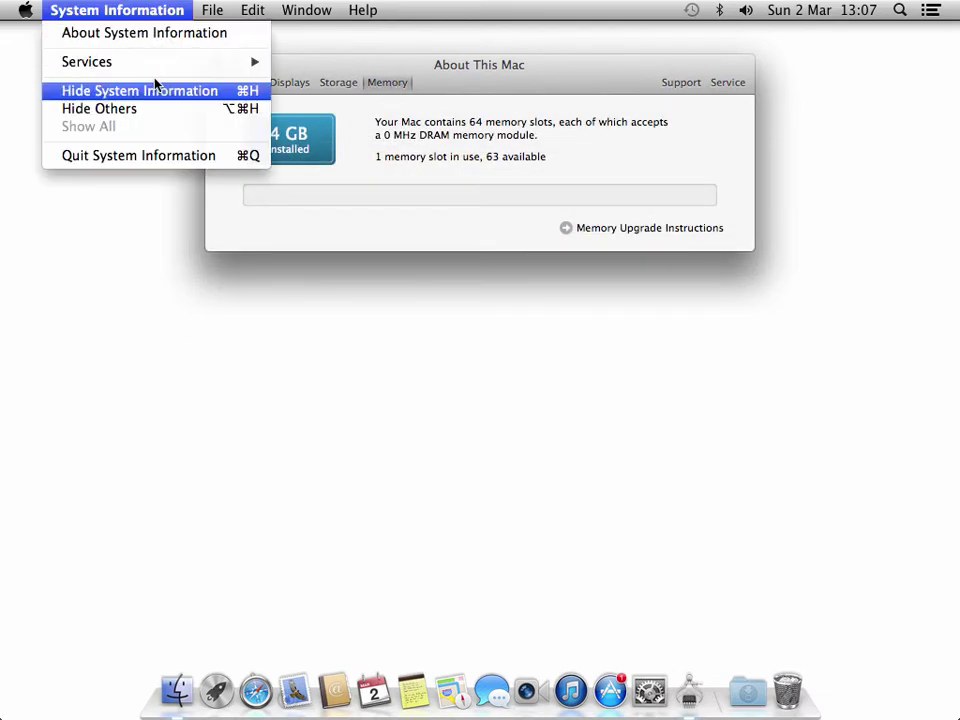
pyautogui.click(165, 156)
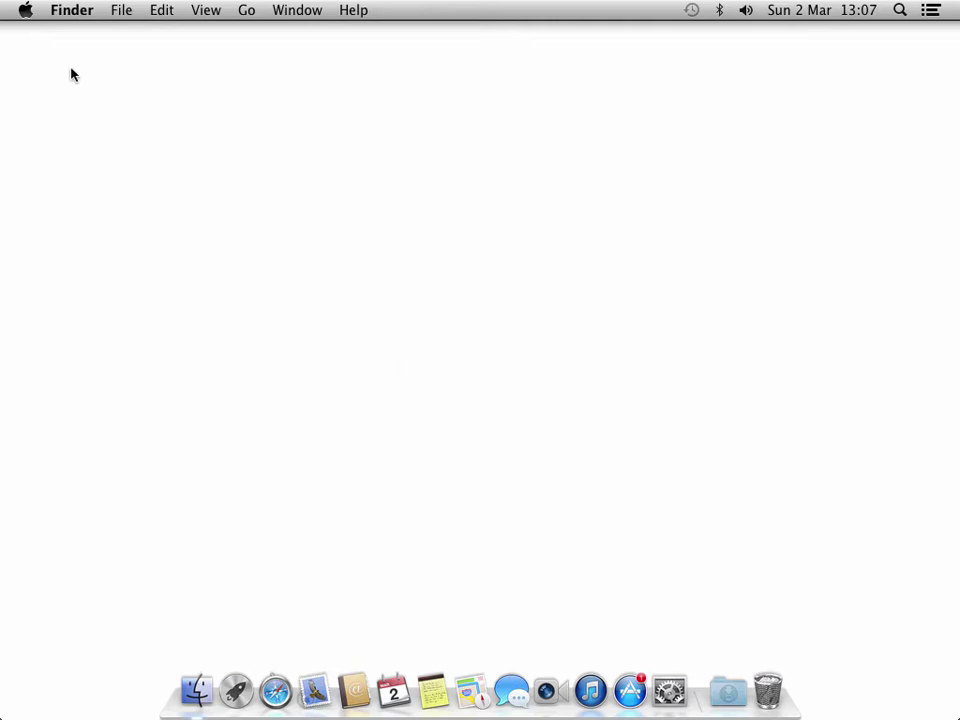
# Step: Review the App Store update settings in System Preferences and quit System Preferences
pyautogui.click(26, 10)
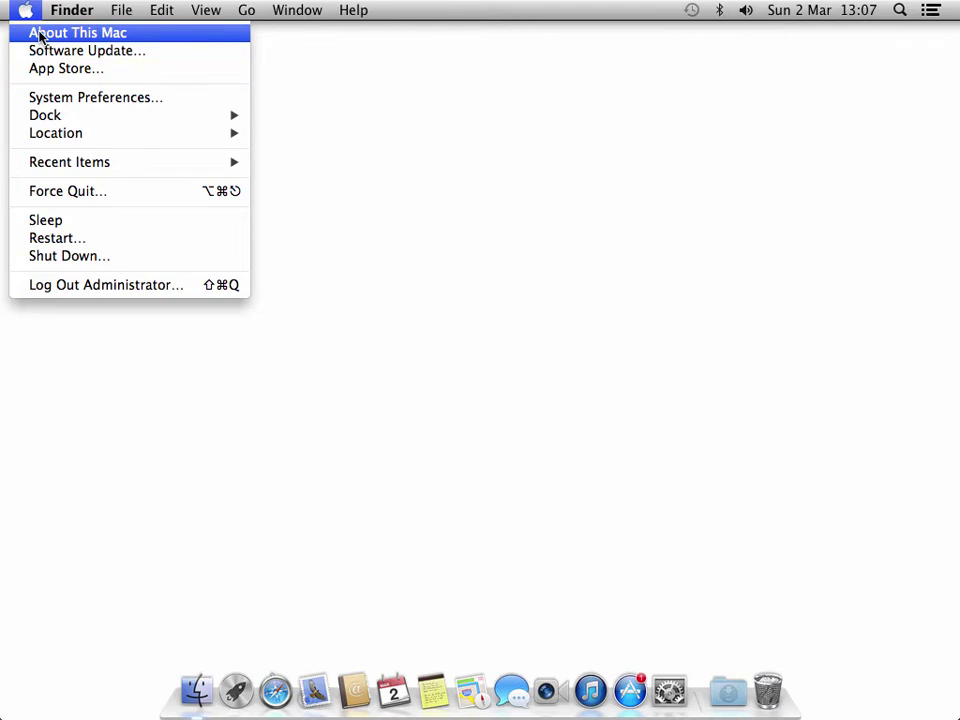
pyautogui.click(317, 111)
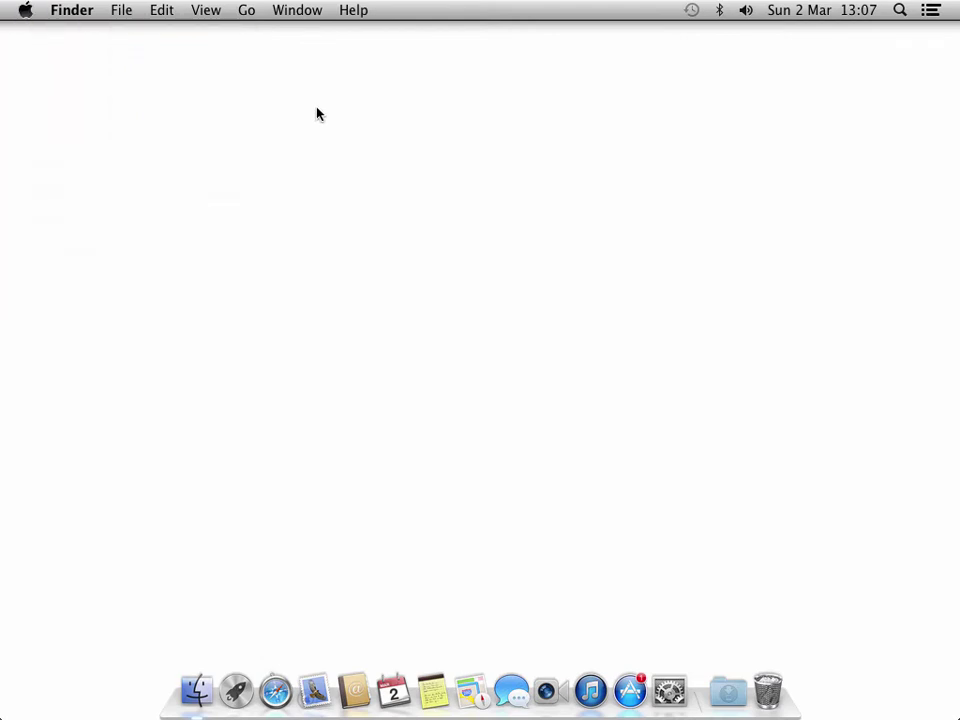
pyautogui.click(671, 689)
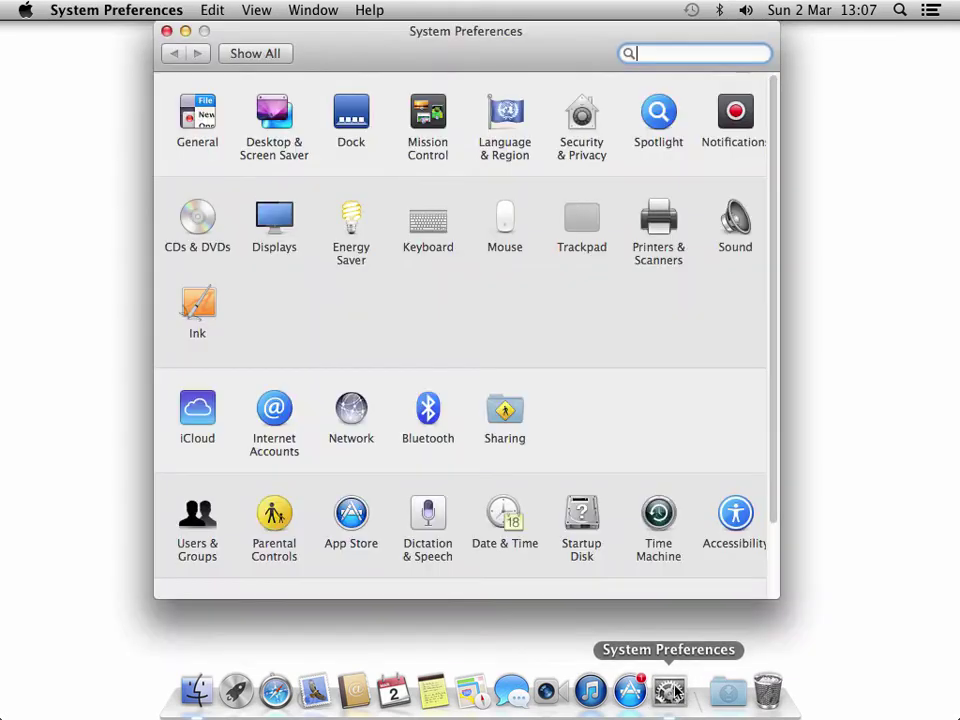
pyautogui.click(355, 517)
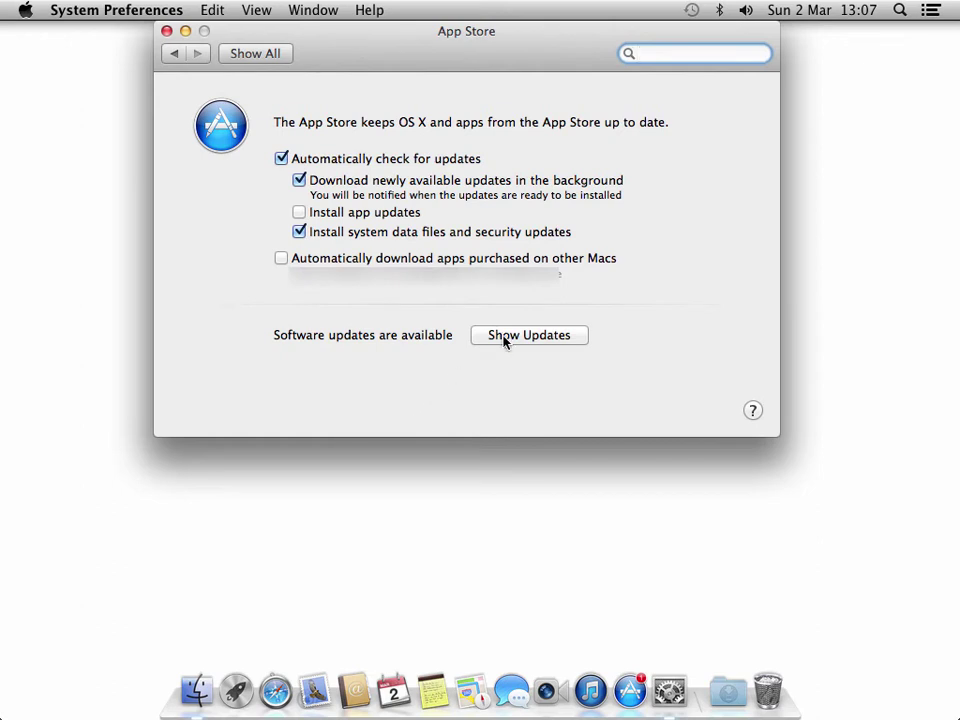
pyautogui.click(135, 14)
pyautogui.click(137, 157)
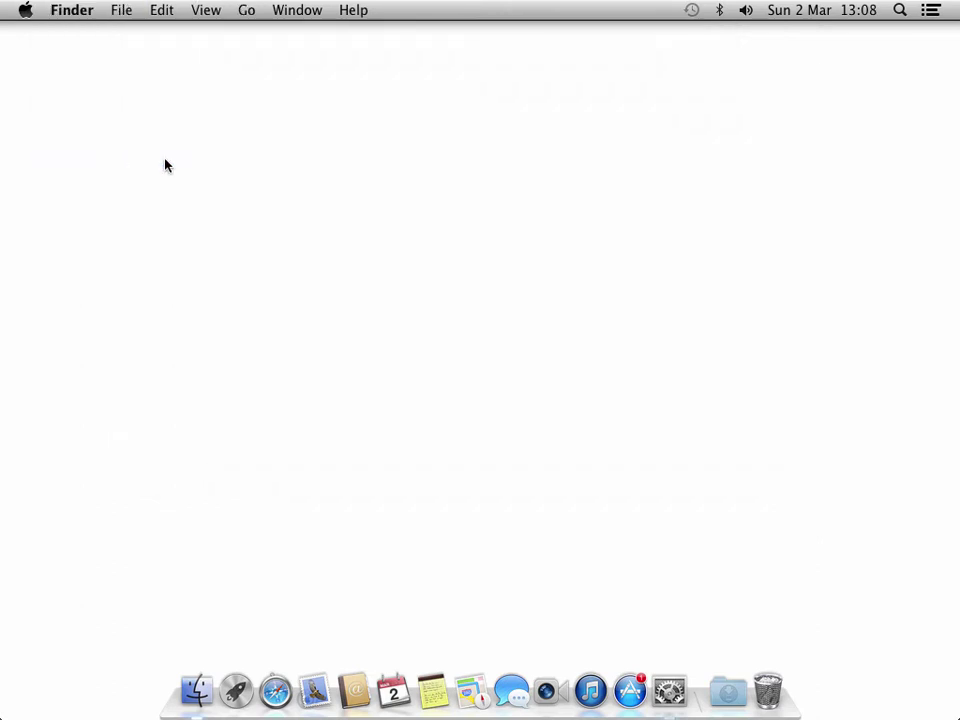
# Step: Switch to the App Store, examine the available software updates, and quit the App Store
pyautogui.click(630, 688)
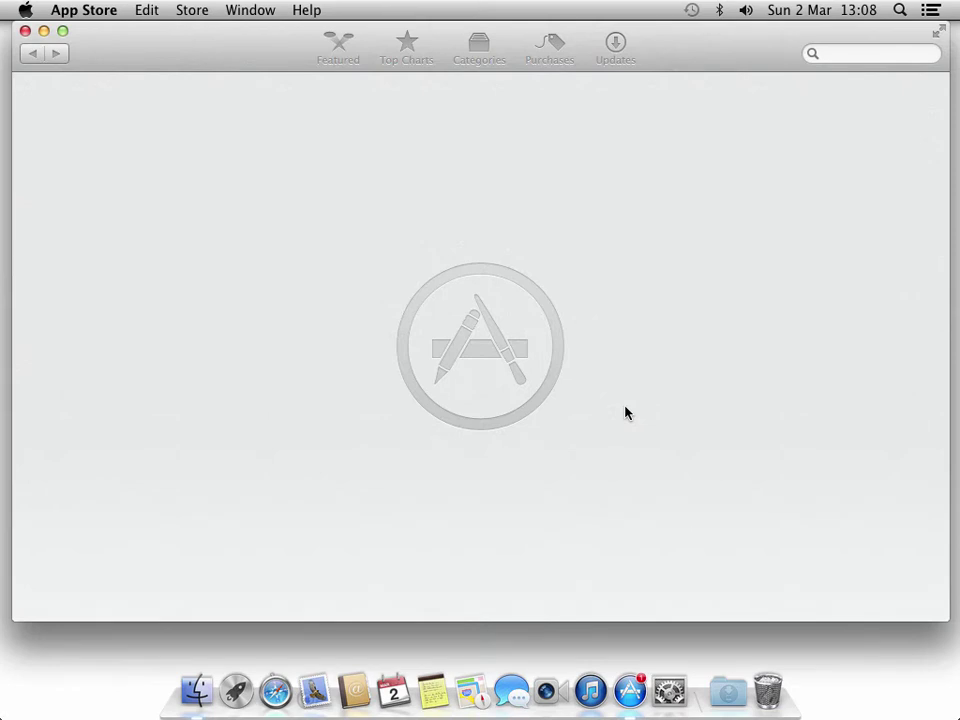
pyautogui.click(617, 44)
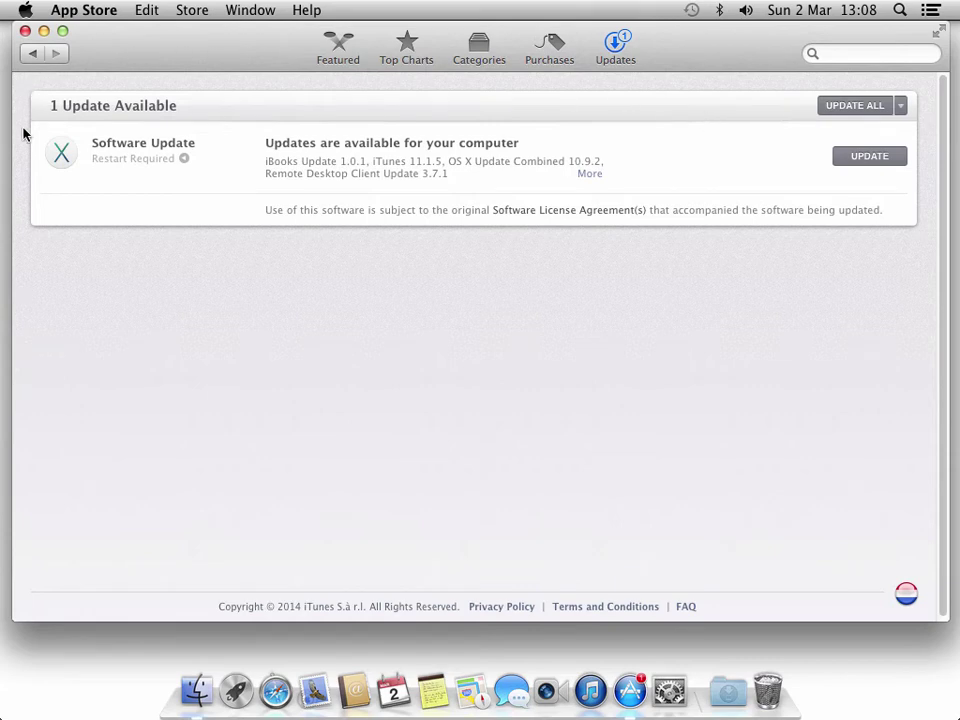
pyautogui.click(865, 160)
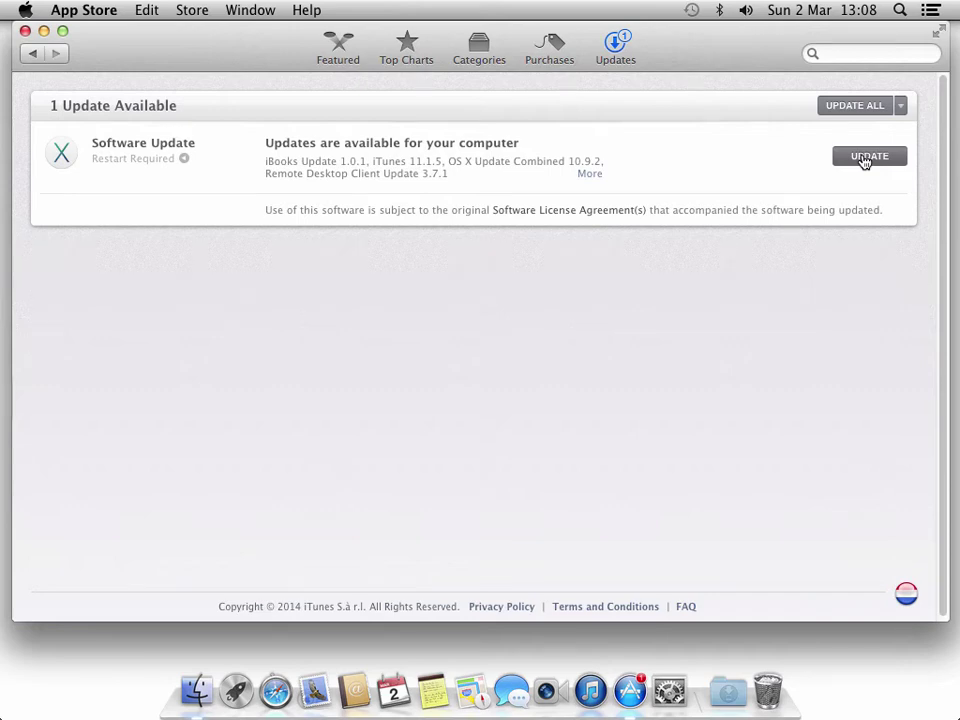
pyautogui.click(104, 14)
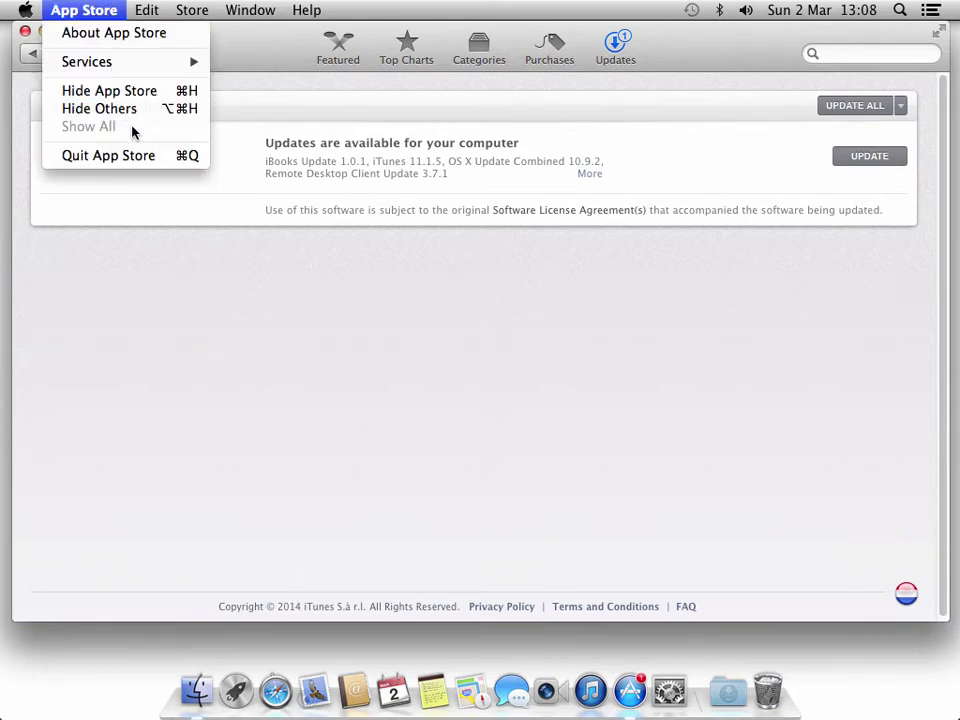
pyautogui.click(133, 156)
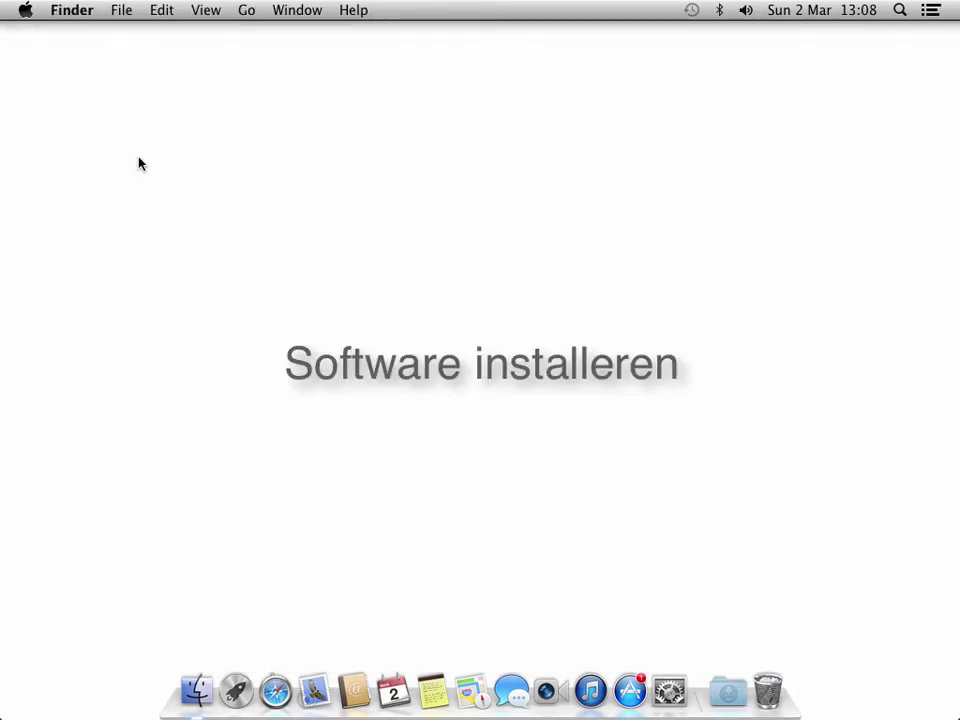
# Step: Switch to Safari, go to google.nl and search for "handbrake"
pyautogui.click(276, 692)
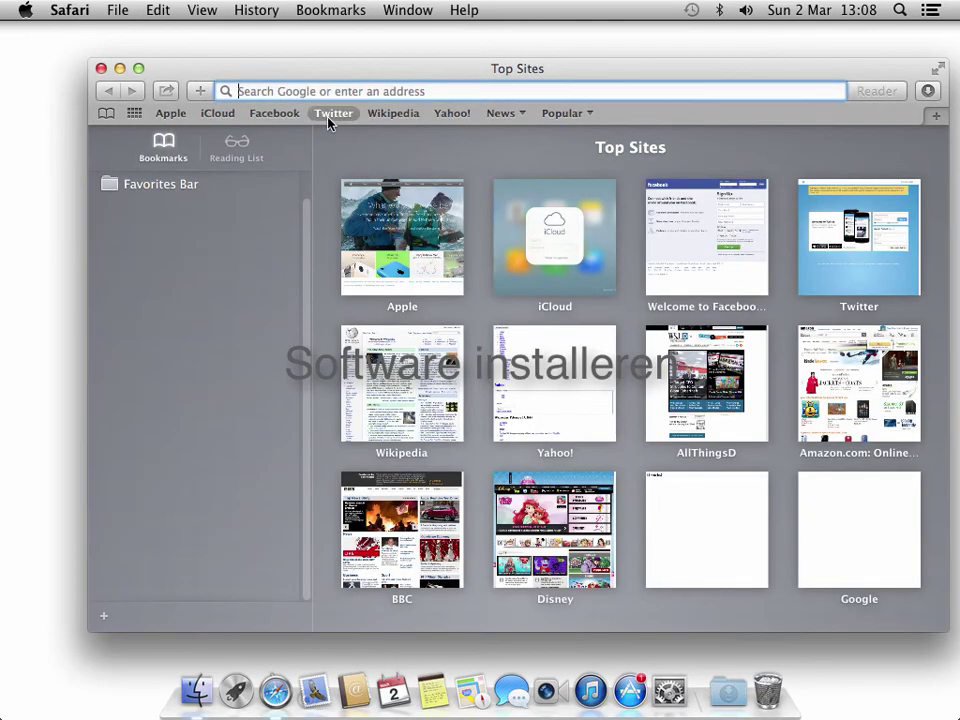
pyautogui.click(337, 91)
pyautogui.write('google.')
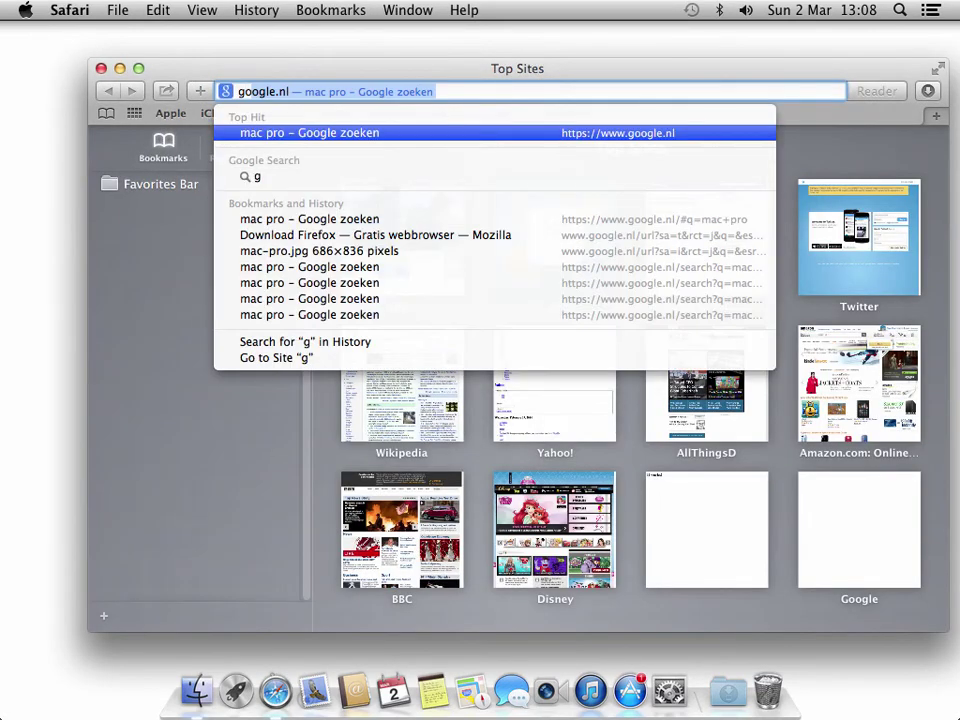
pyautogui.write('nl')
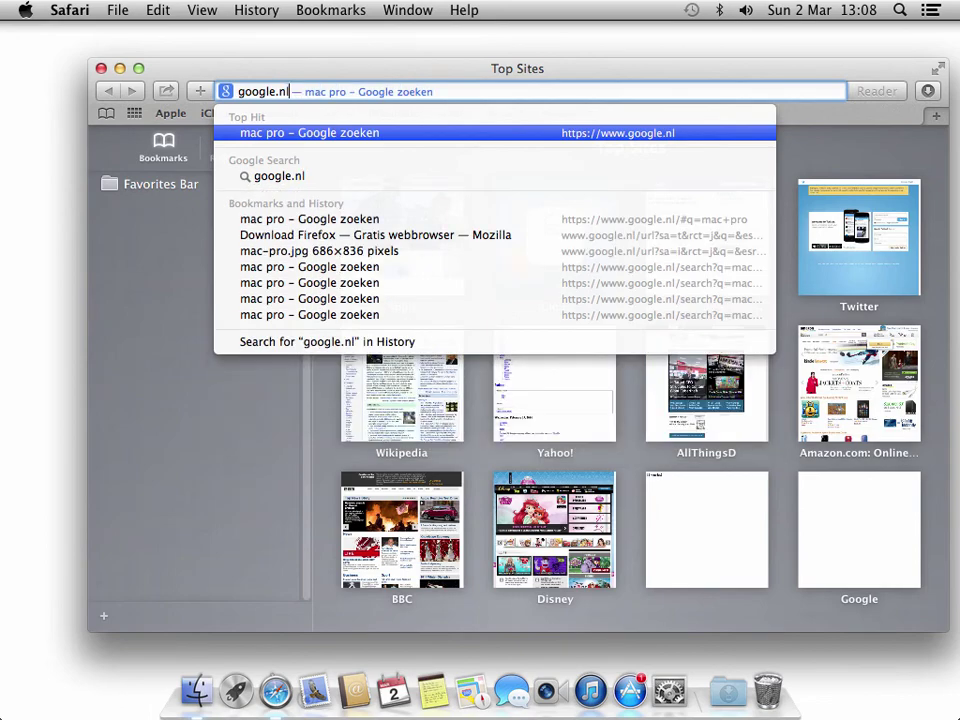
pyautogui.press('Return')
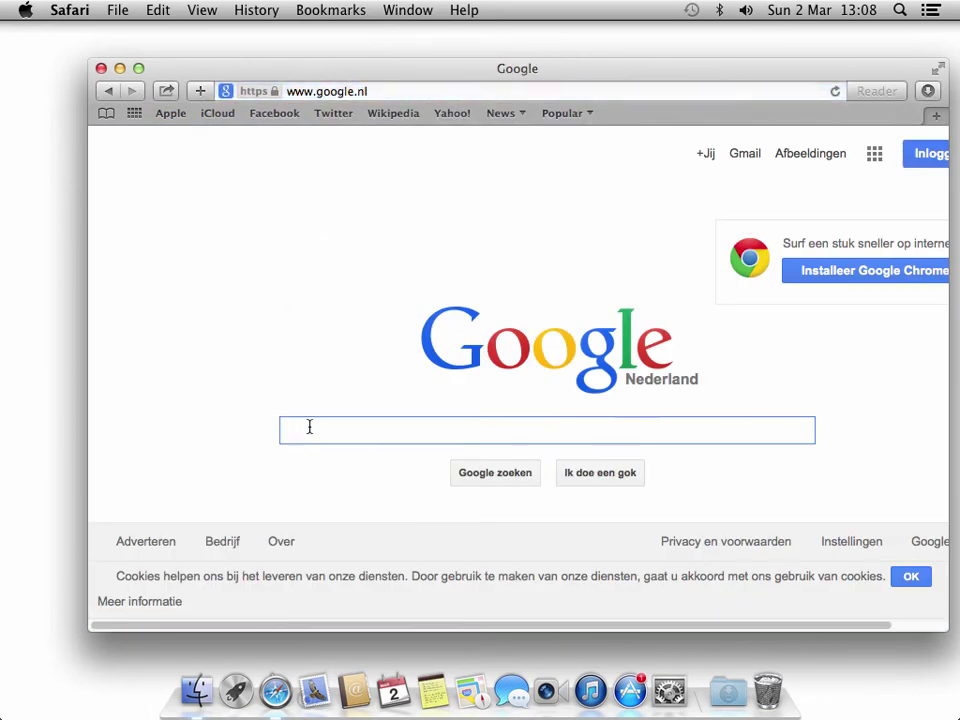
pyautogui.write('handrake')
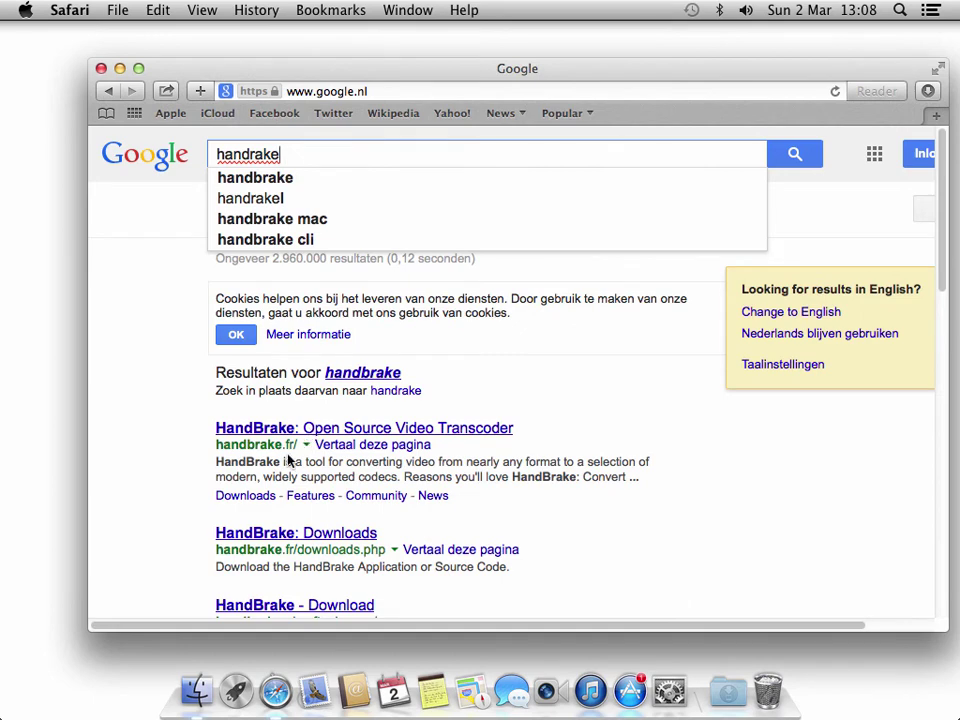
pyautogui.click(310, 184)
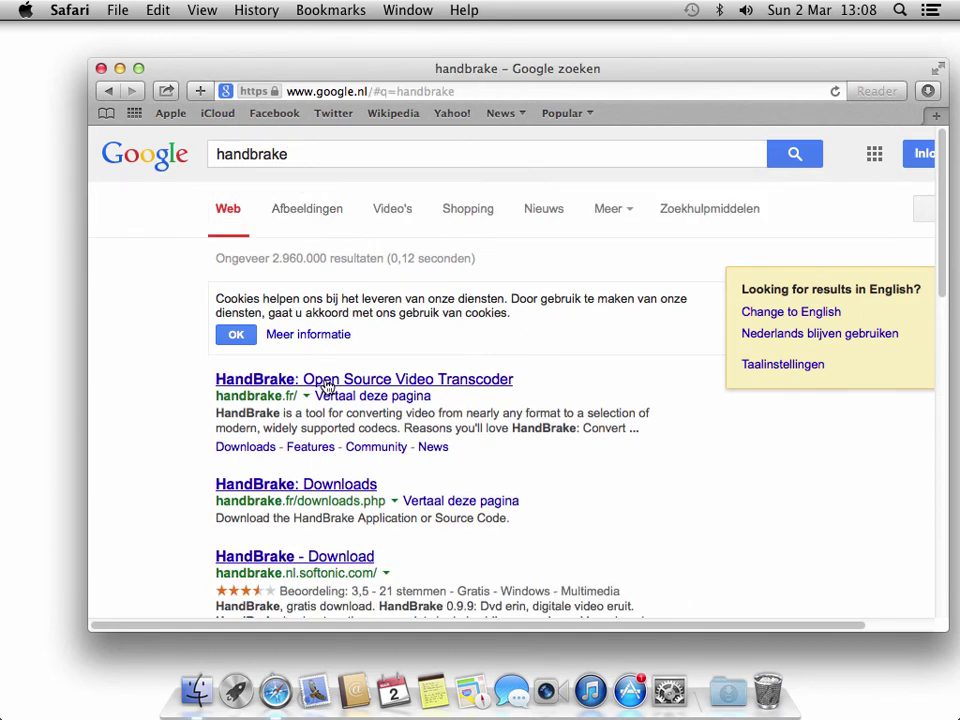
# Step: Download HandBrake 0.9.9 for Mac from handbrake.fr and reveal the downloaded disk image in Finder
pyautogui.click(266, 380)
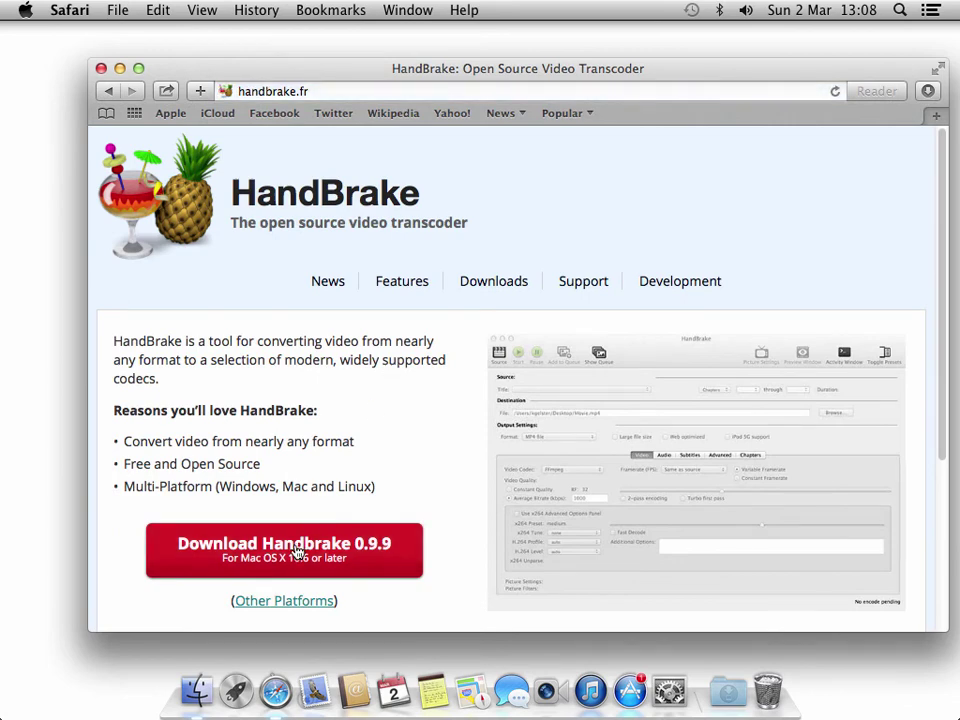
pyautogui.click(297, 553)
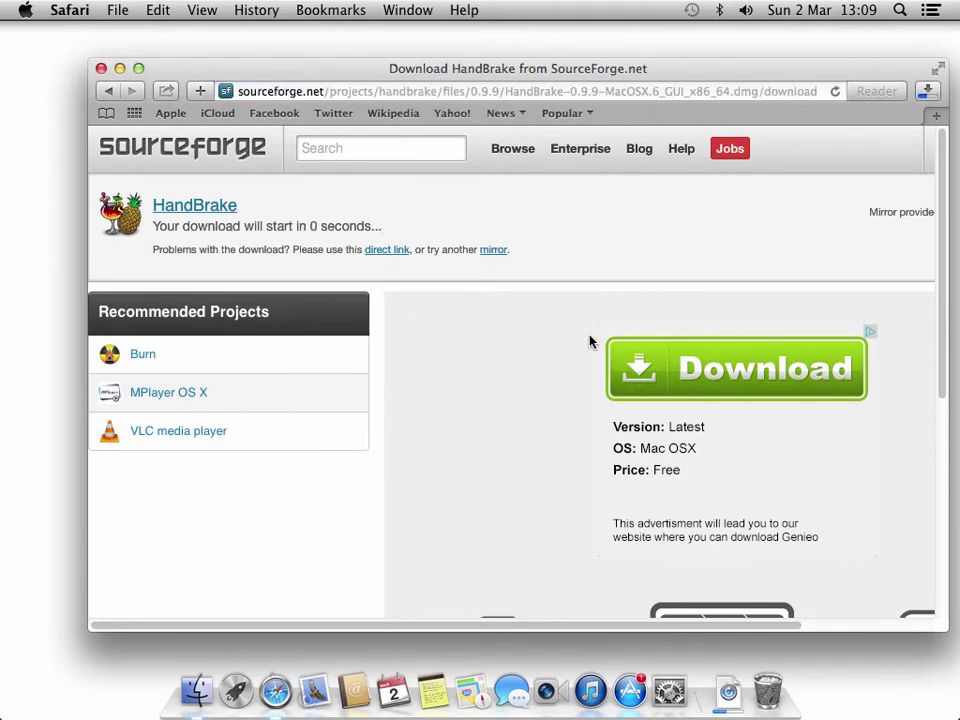
pyautogui.click(928, 93)
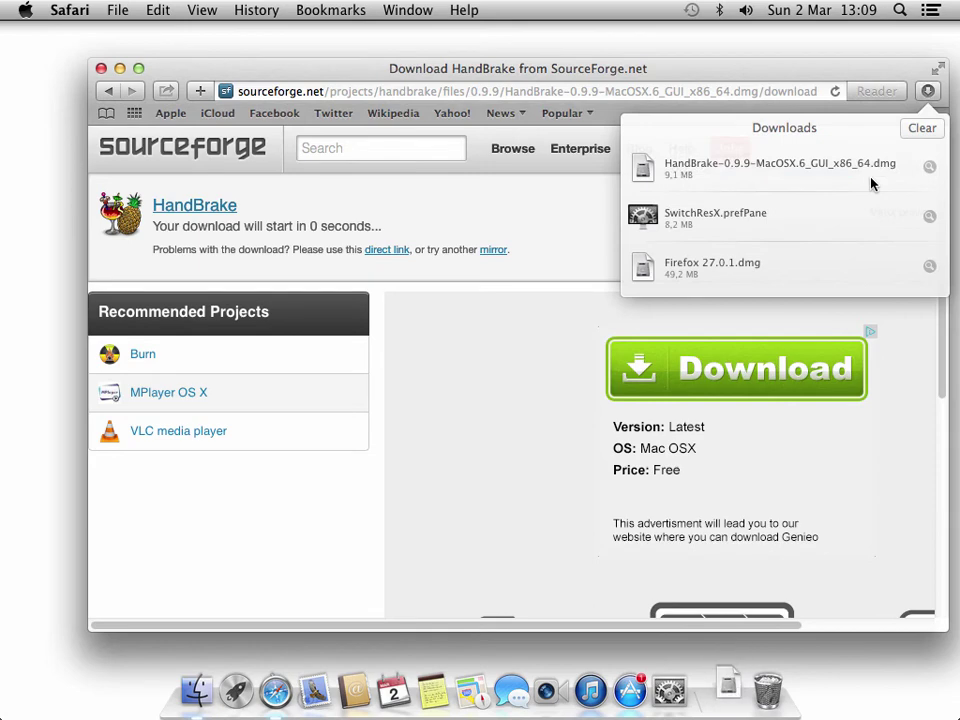
pyautogui.click(929, 168)
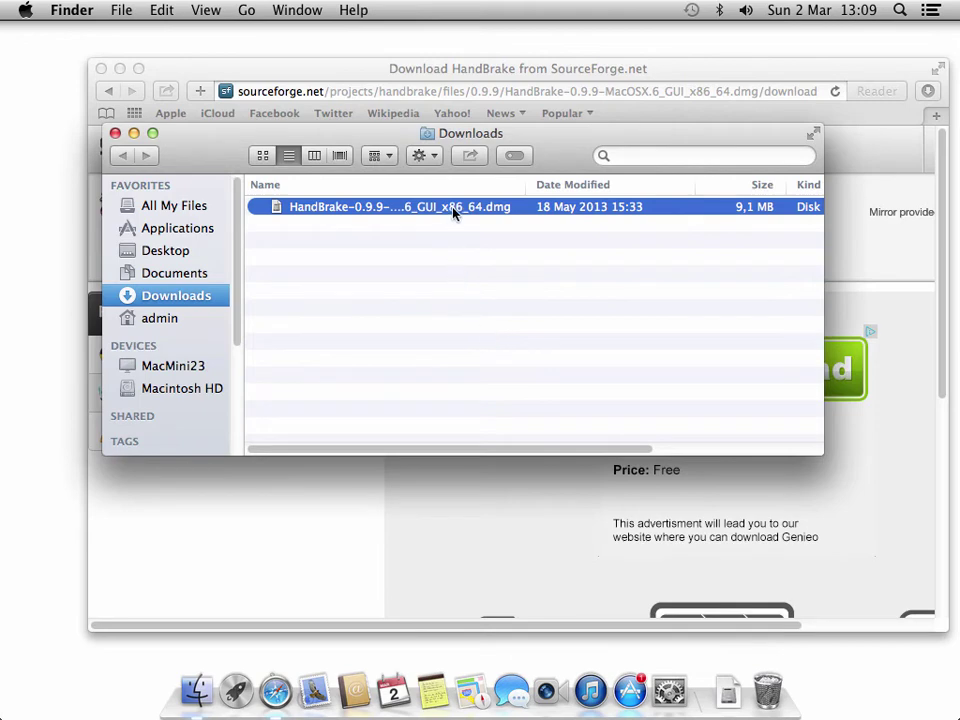
# Step: Return to Safari and quit it
pyautogui.click(178, 69)
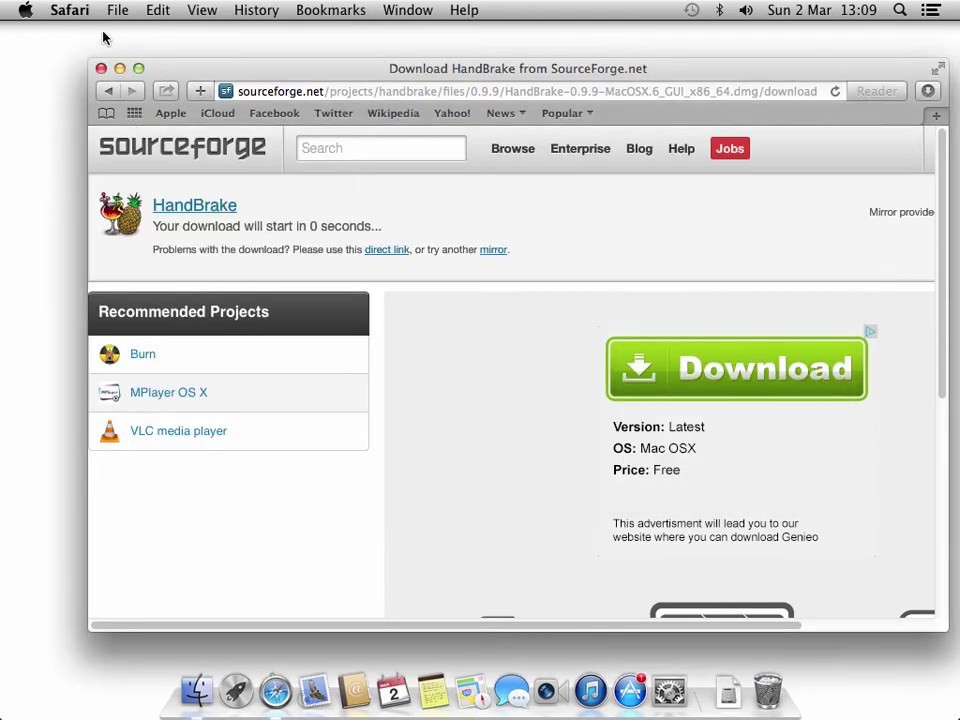
pyautogui.click(72, 11)
pyautogui.click(98, 250)
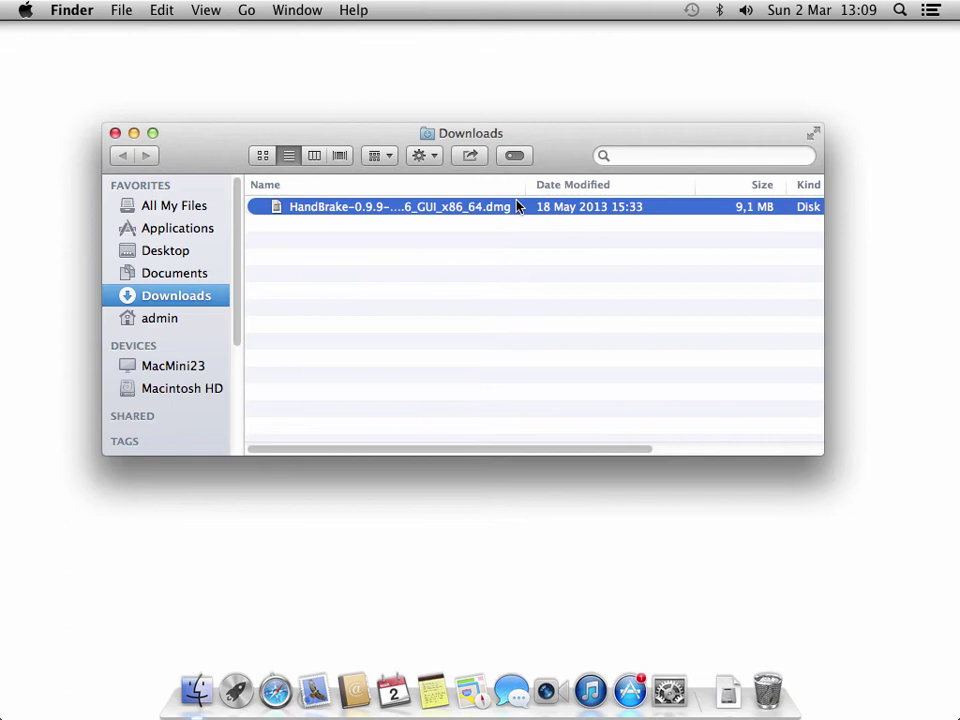
# Step: Open the downloaded HandBrake disk image, close the Downloads window and select the HandBrake application in the image
pyautogui.doubleClick(461, 207)
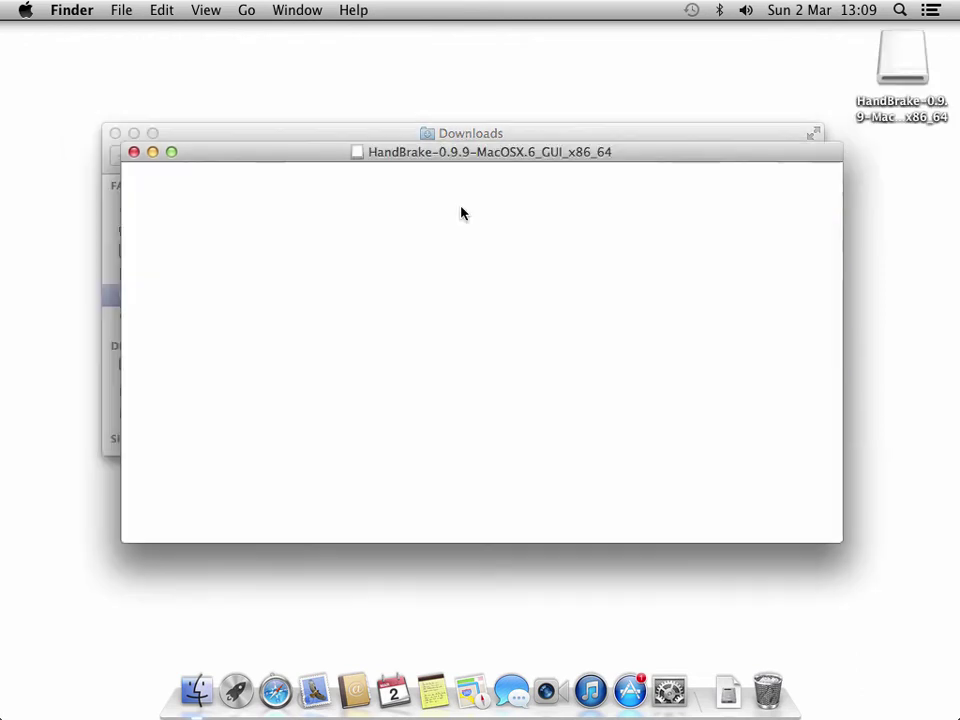
pyautogui.click(115, 133)
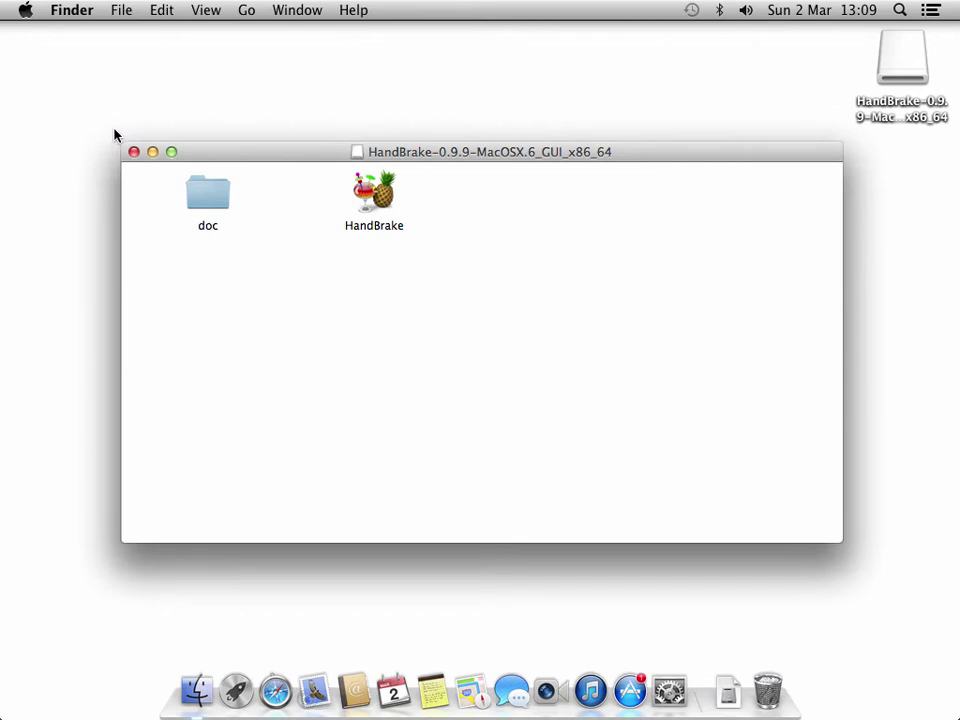
pyautogui.click(212, 199)
pyautogui.click(387, 224)
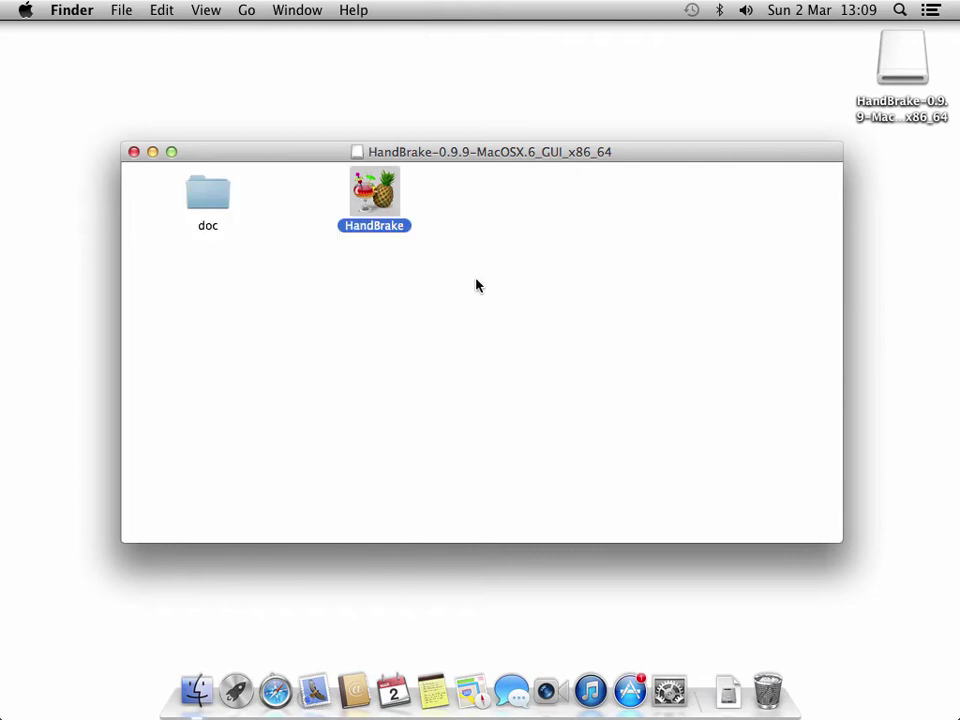
# Step: Try to open HandBrake normally from the disk image and dismiss the security alert
pyautogui.doubleClick(377, 199)
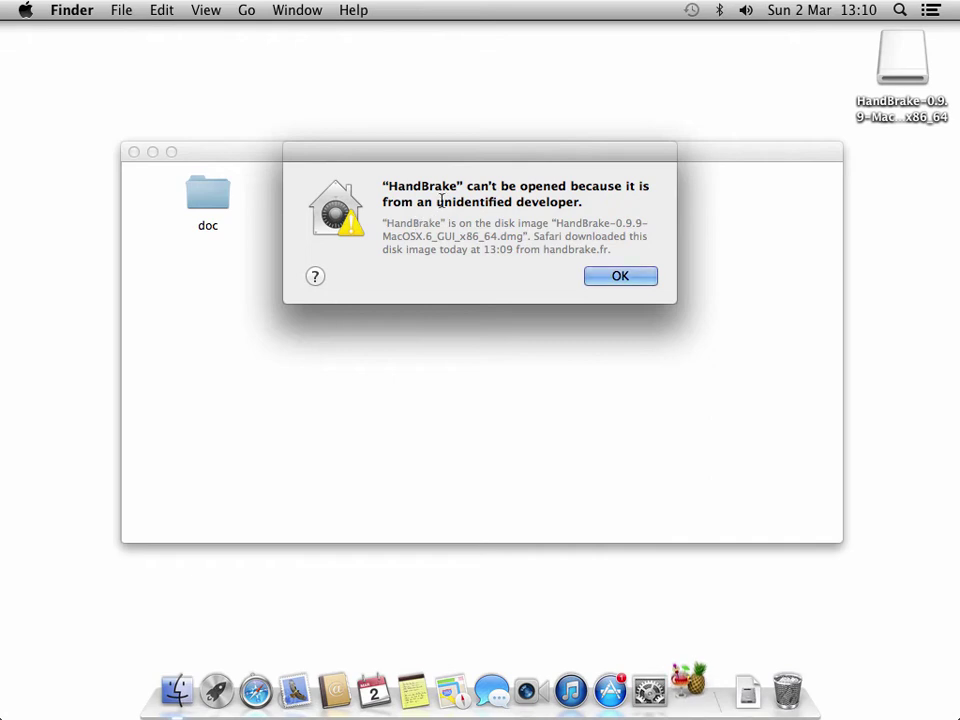
pyautogui.moveTo(470, 154); pyautogui.dragTo(485, 238)
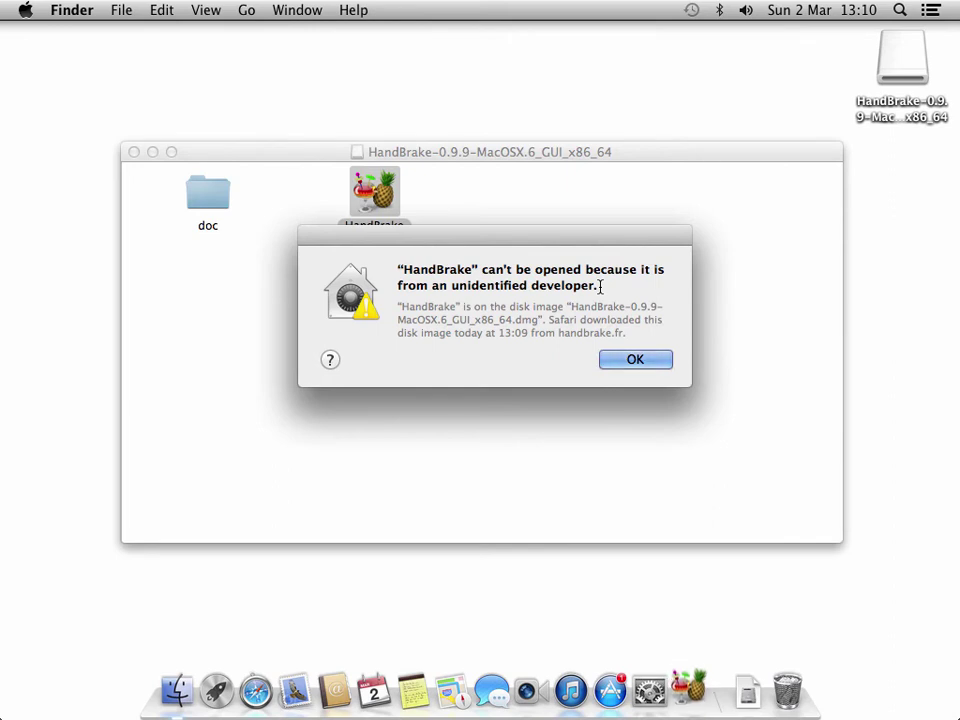
pyautogui.click(627, 363)
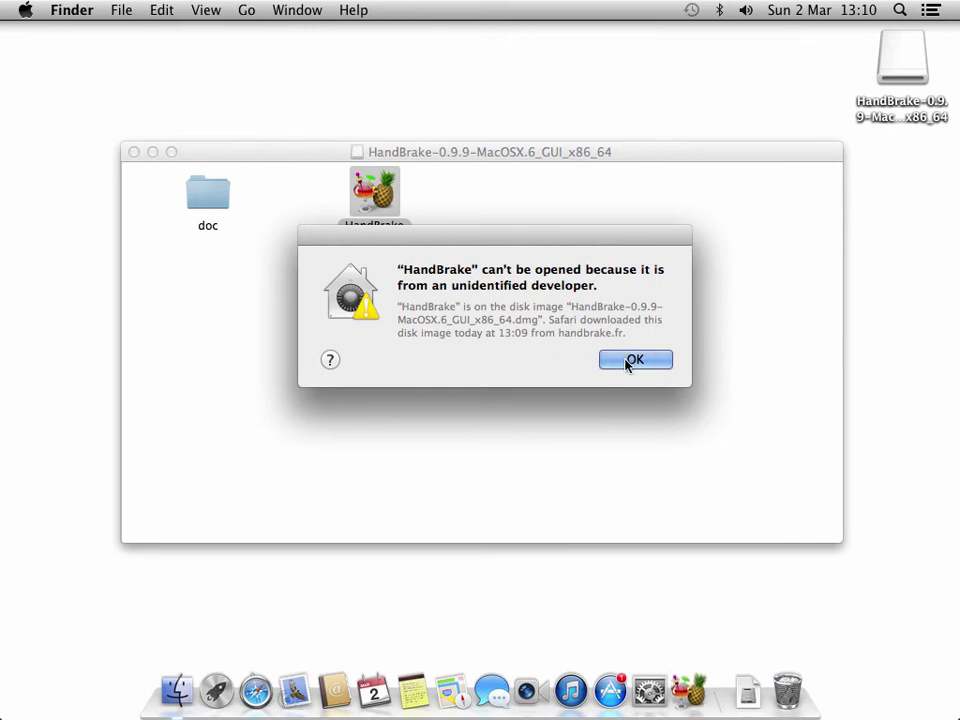
pyautogui.click(627, 363)
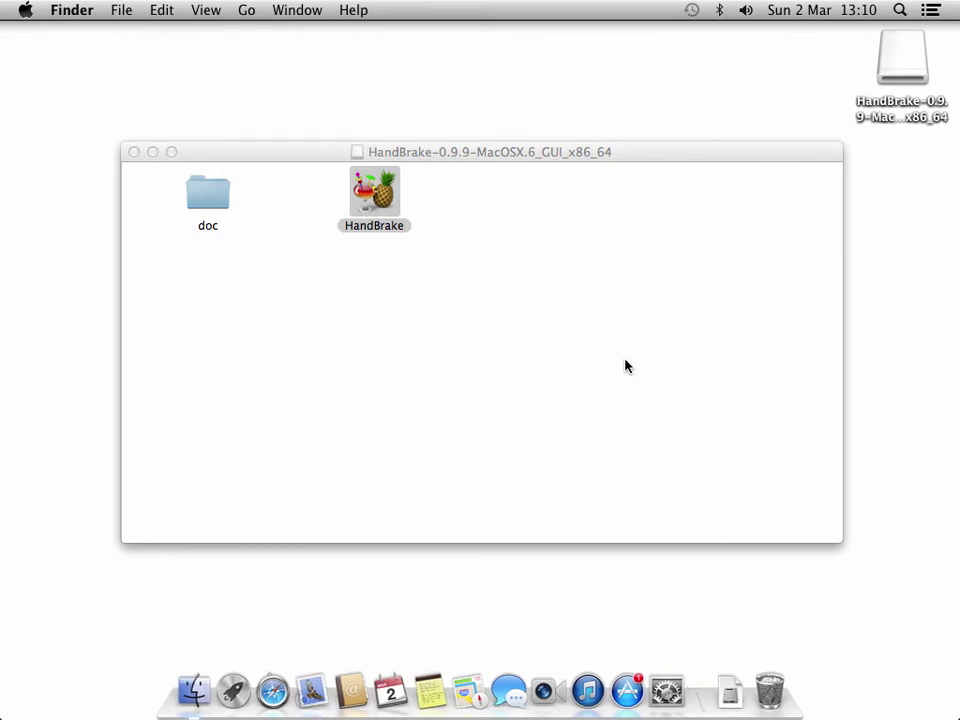
# Step: Open HandBrake from the disk image despite its unidentified developer, cancel the source selection and quit HandBrake
pyautogui.rightClick(368, 199)
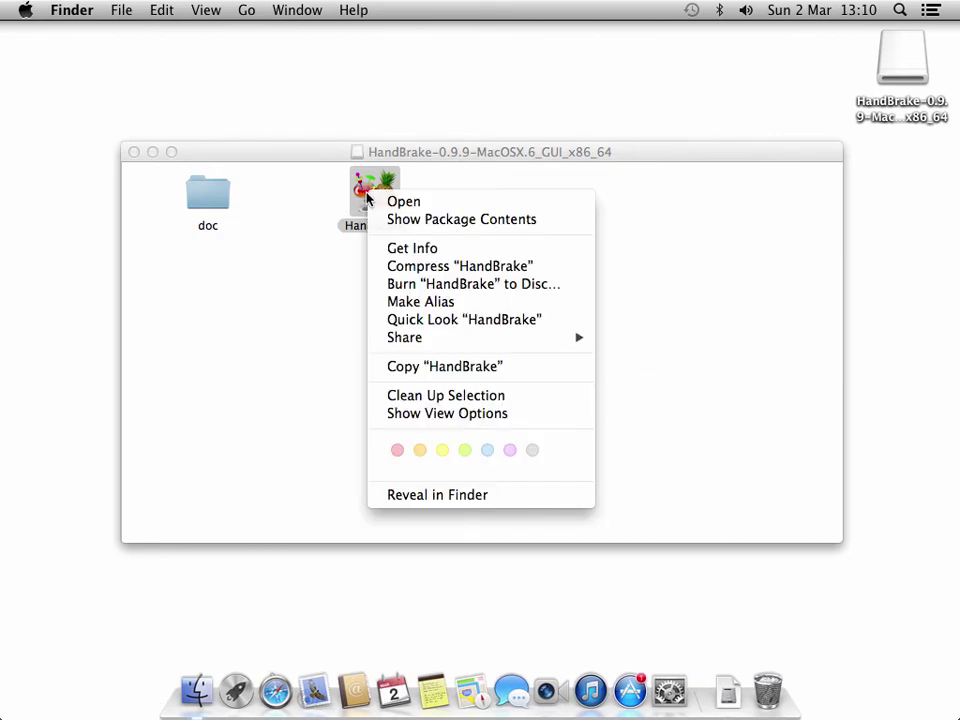
pyautogui.click(392, 206)
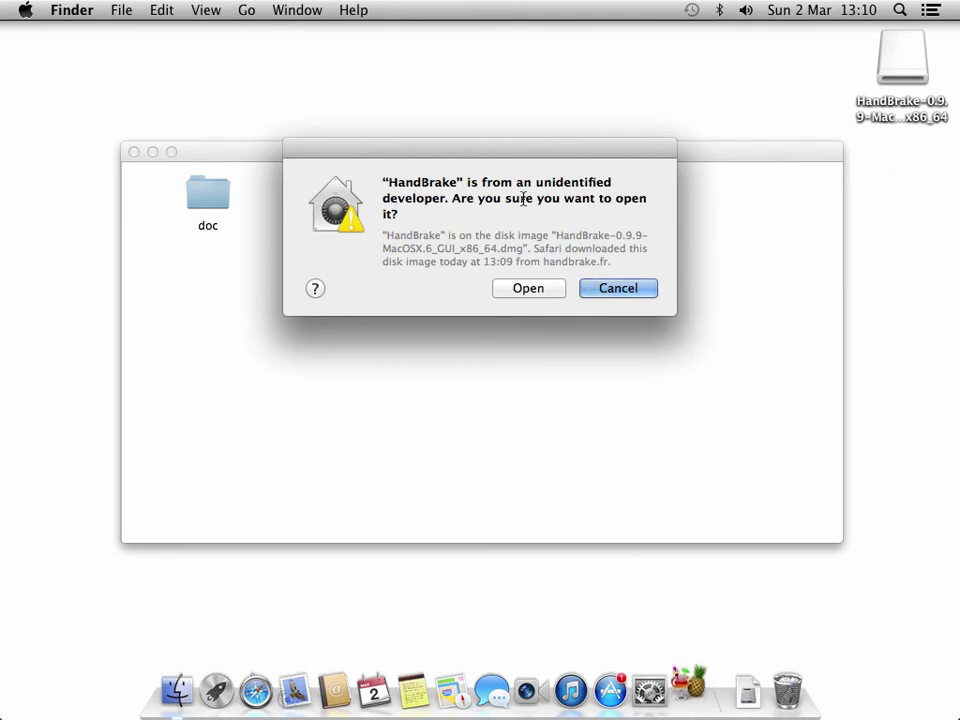
pyautogui.click(530, 289)
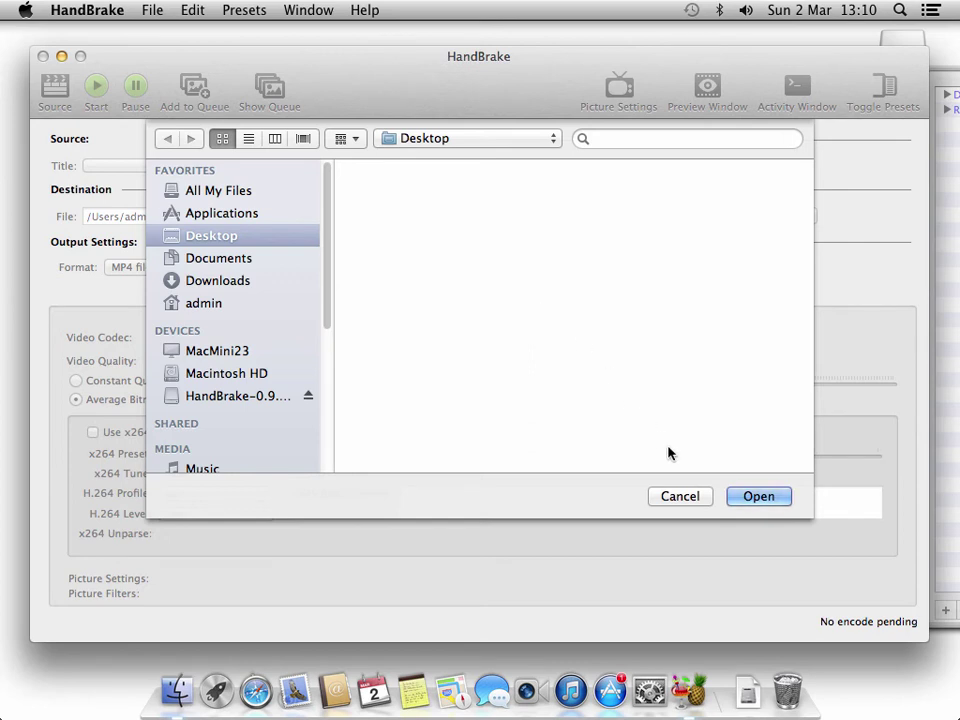
pyautogui.click(690, 498)
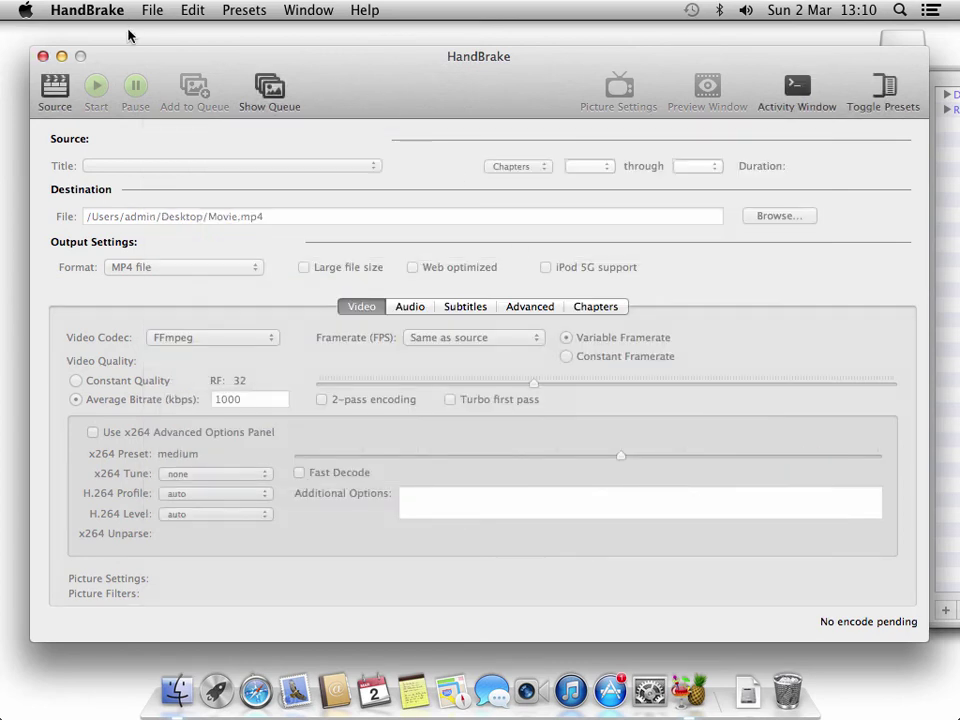
pyautogui.click(87, 10)
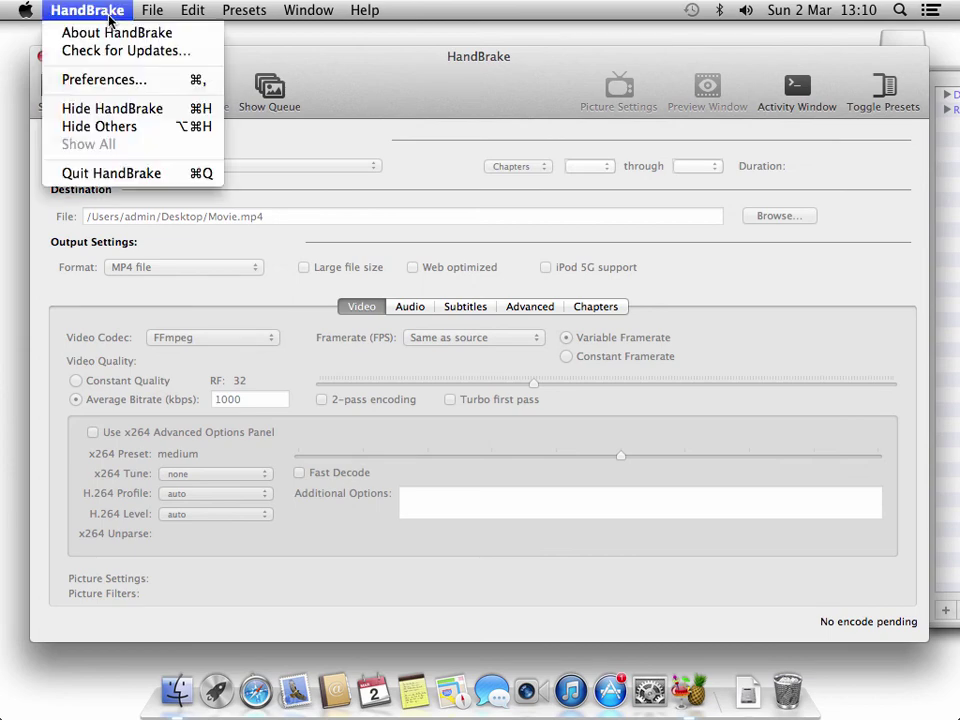
pyautogui.click(137, 176)
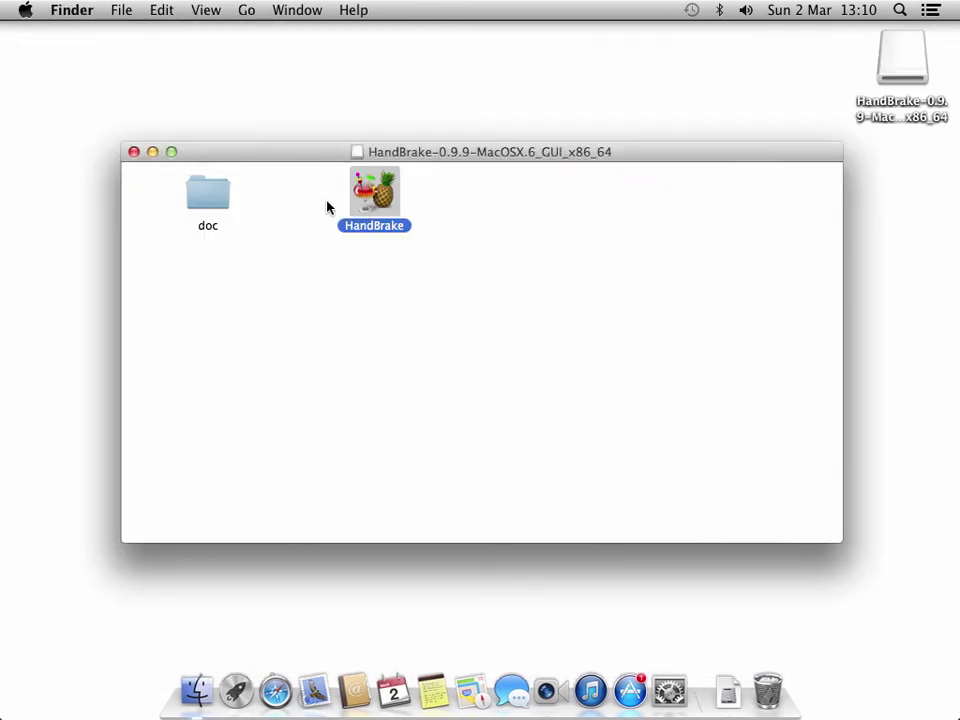
# Step: Open the Applications folder beside the disk image window and copy HandBrake from the image into it
pyautogui.moveTo(439, 154); pyautogui.dragTo(531, 257)
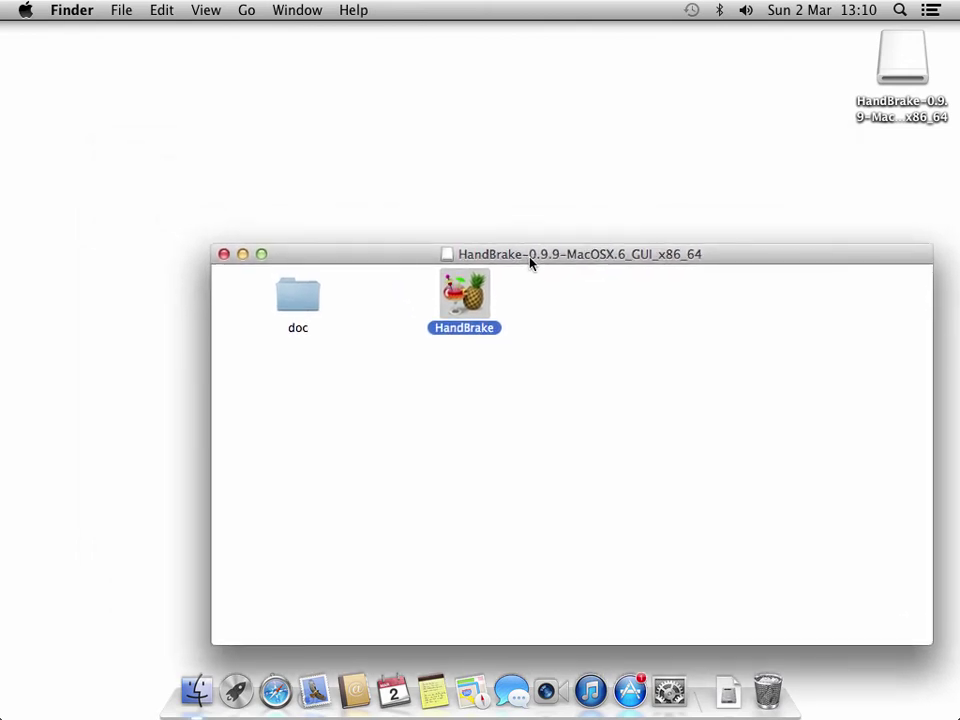
pyautogui.click(364, 129)
pyautogui.click(247, 11)
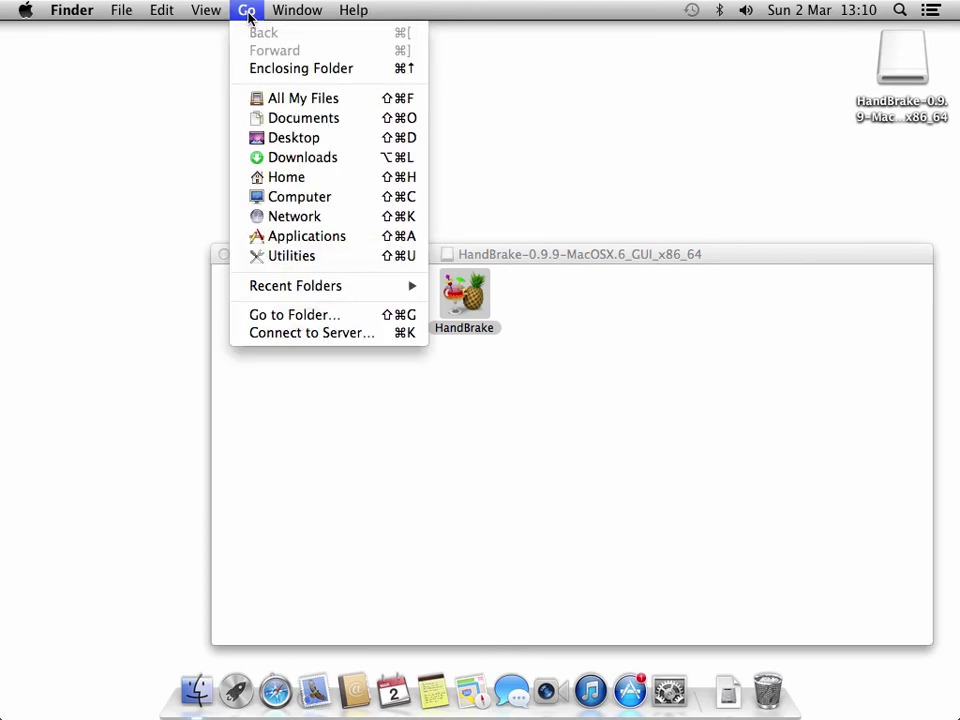
pyautogui.click(318, 236)
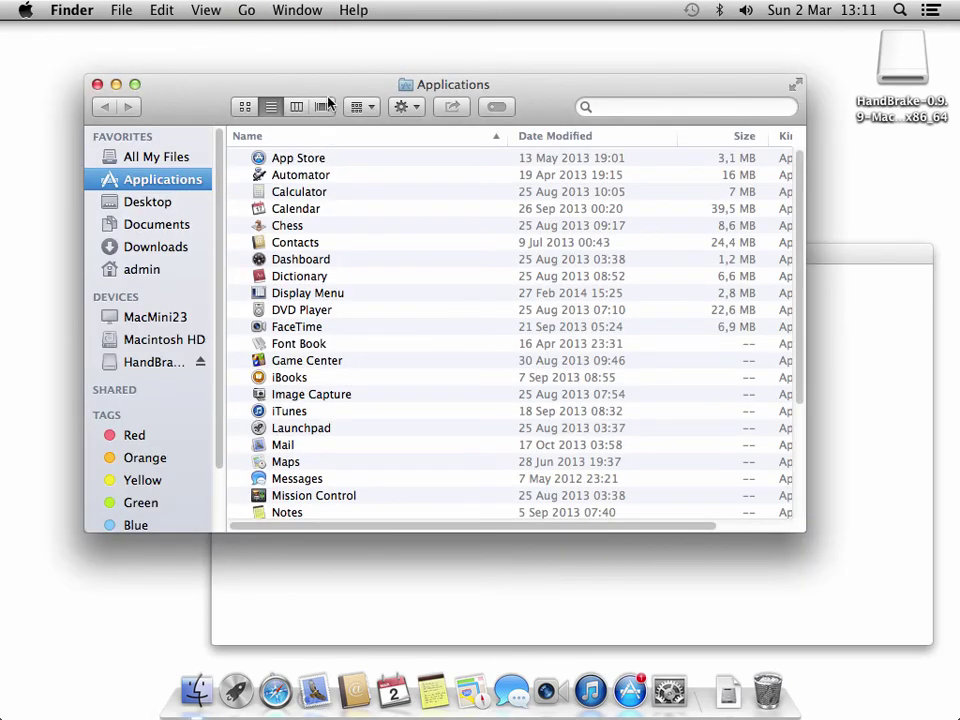
pyautogui.moveTo(328, 86); pyautogui.dragTo(257, 40)
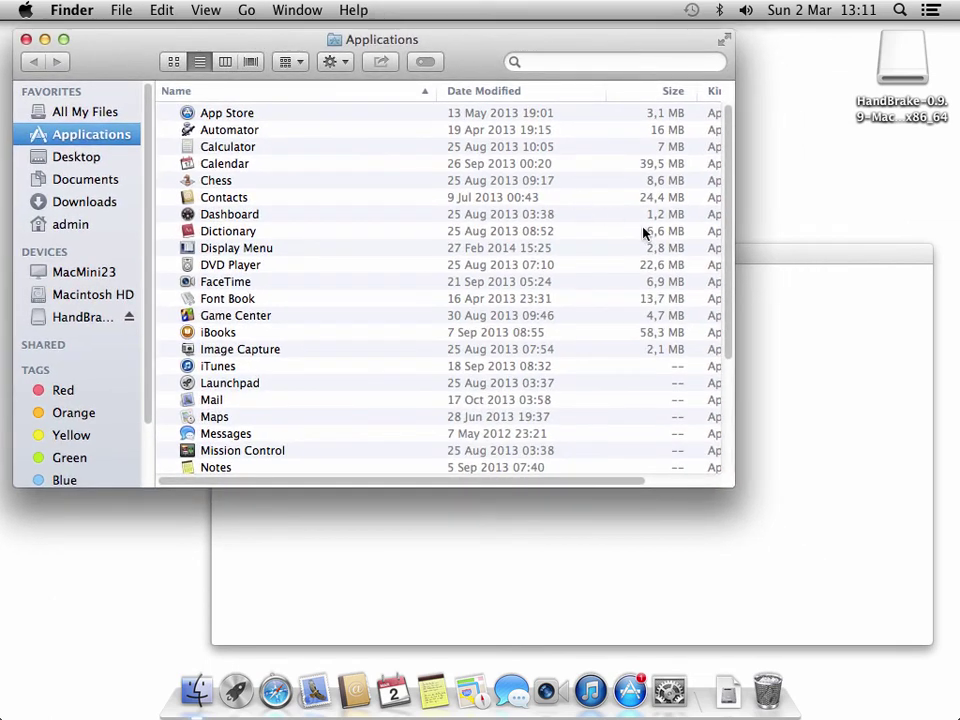
pyautogui.click(784, 260)
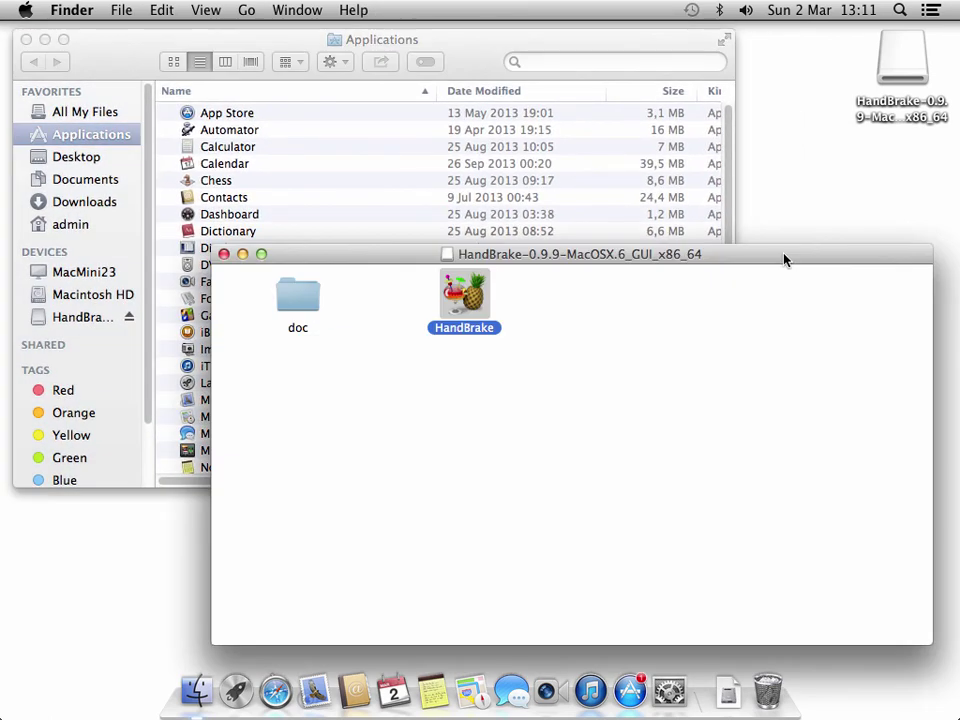
pyautogui.moveTo(624, 255); pyautogui.dragTo(655, 343)
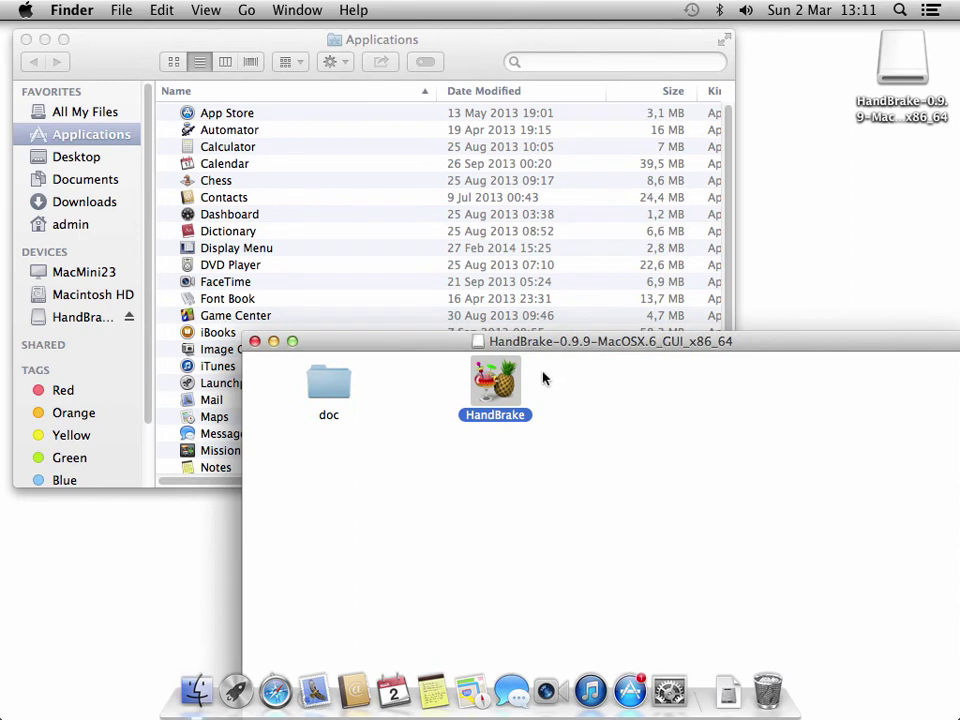
pyautogui.moveTo(505, 387); pyautogui.dragTo(408, 258)
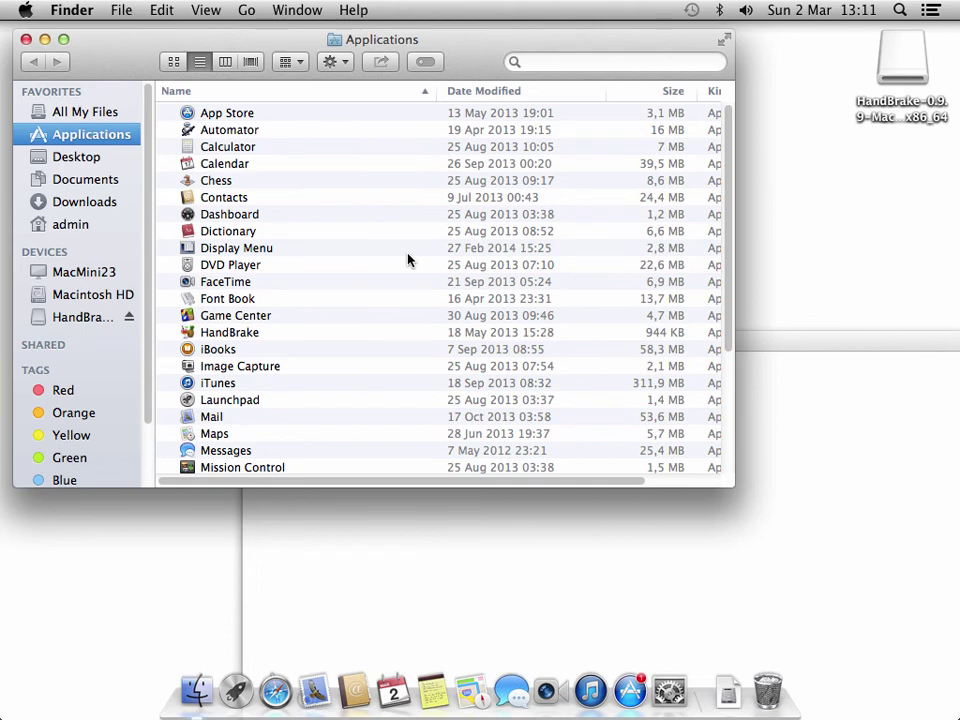
# Step: Launch HandBrake from the Applications folder with automatic update checks enabled and cancel the source selection
pyautogui.scroll(-1, 408, 260)
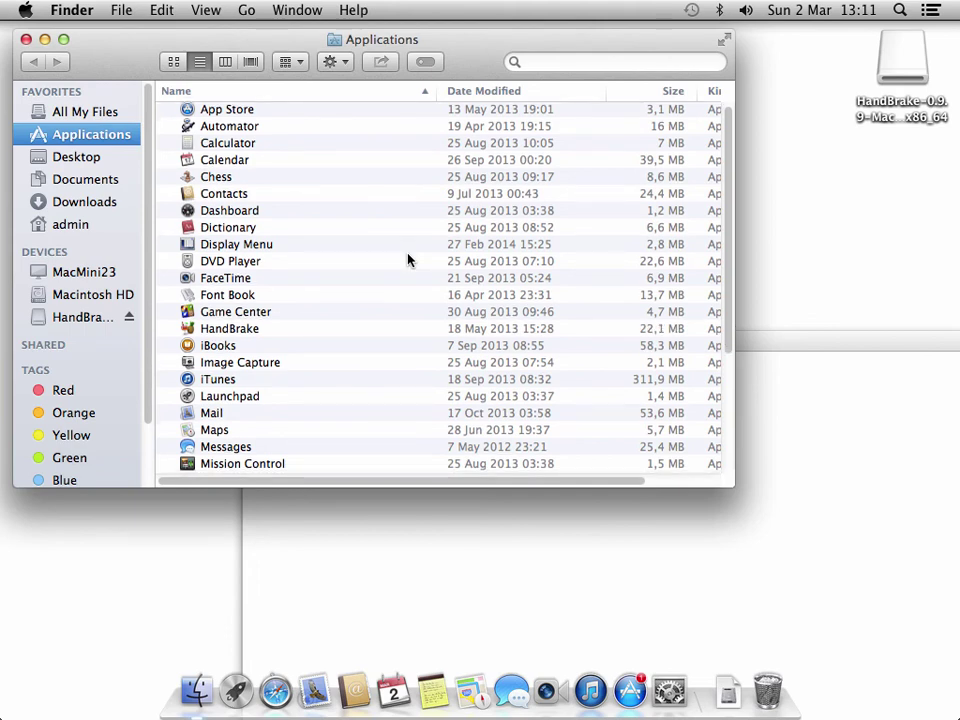
pyautogui.click(262, 330)
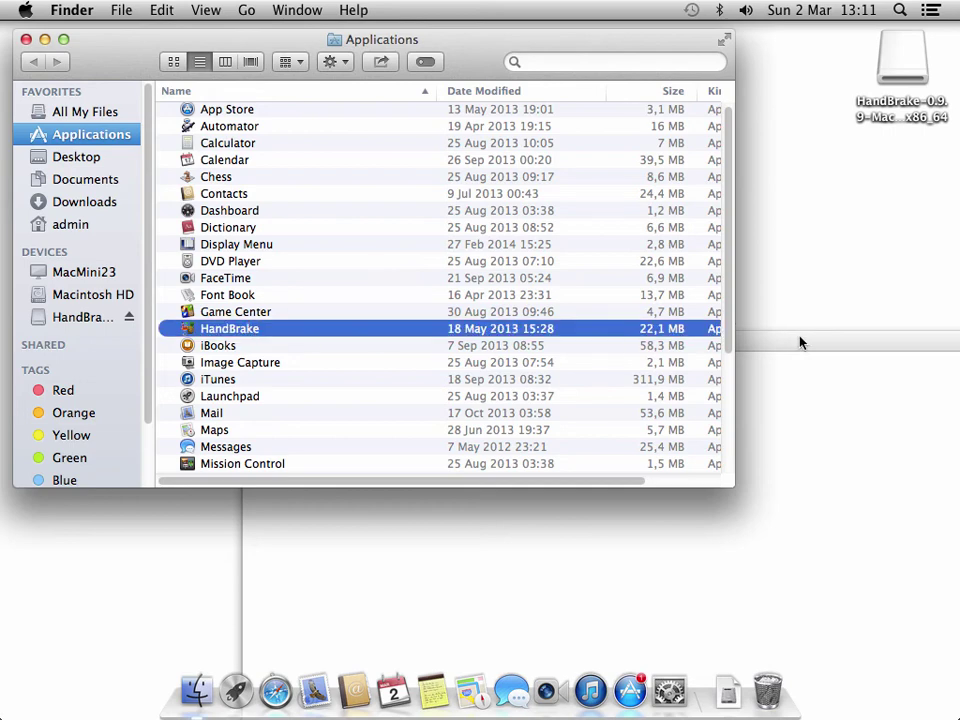
pyautogui.doubleClick(328, 330)
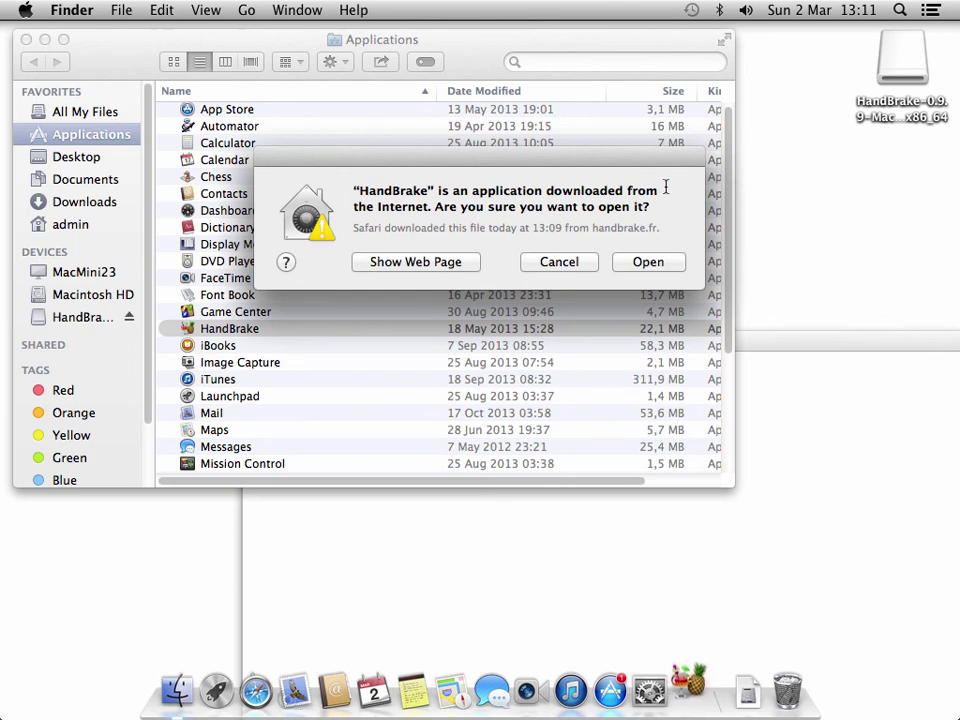
pyautogui.click(646, 263)
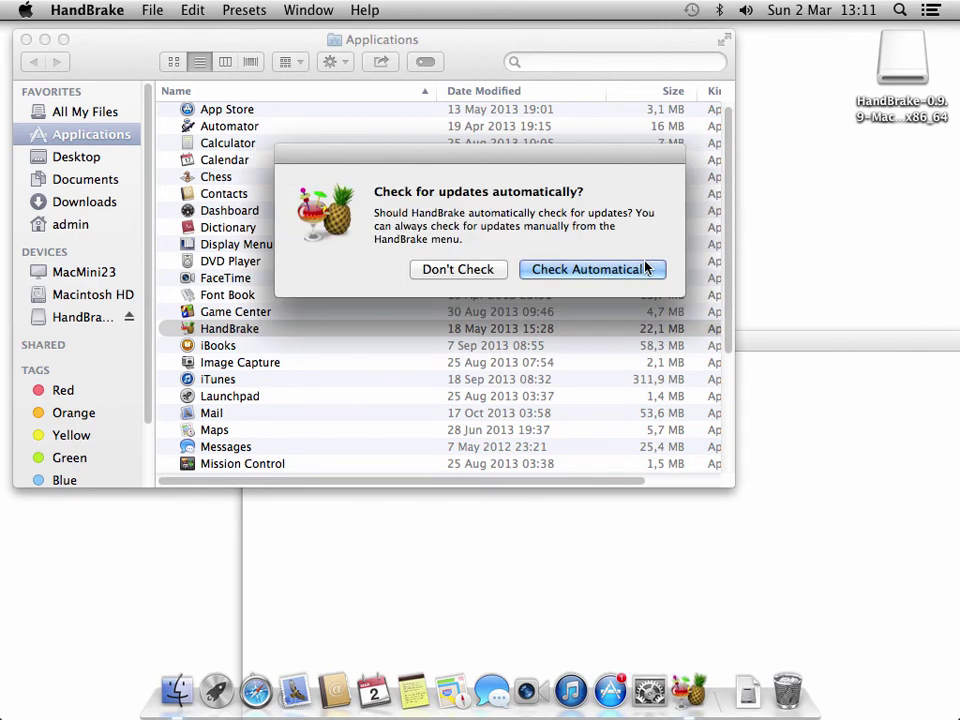
pyautogui.click(579, 271)
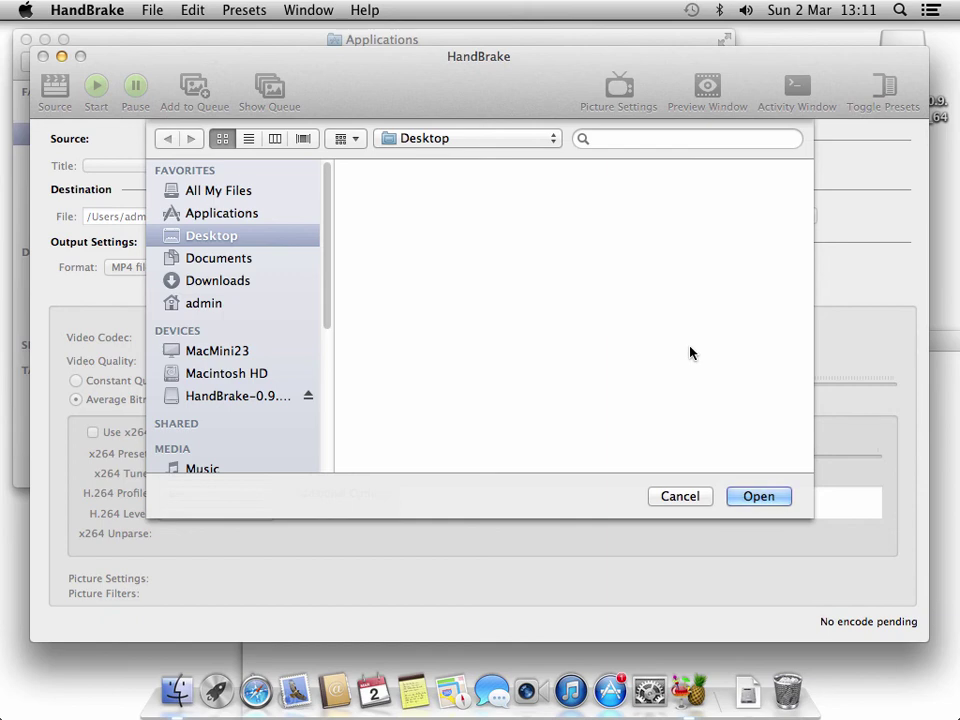
pyautogui.click(680, 496)
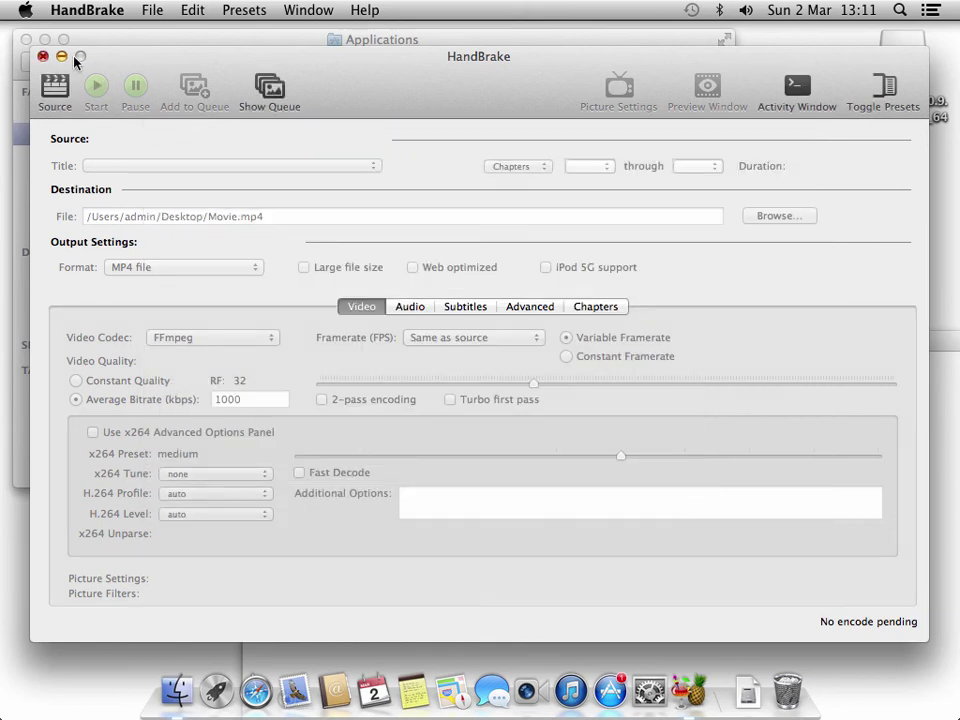
# Step: Close the main HandBrake window and the HandBrake disk image window
pyautogui.click(43, 56)
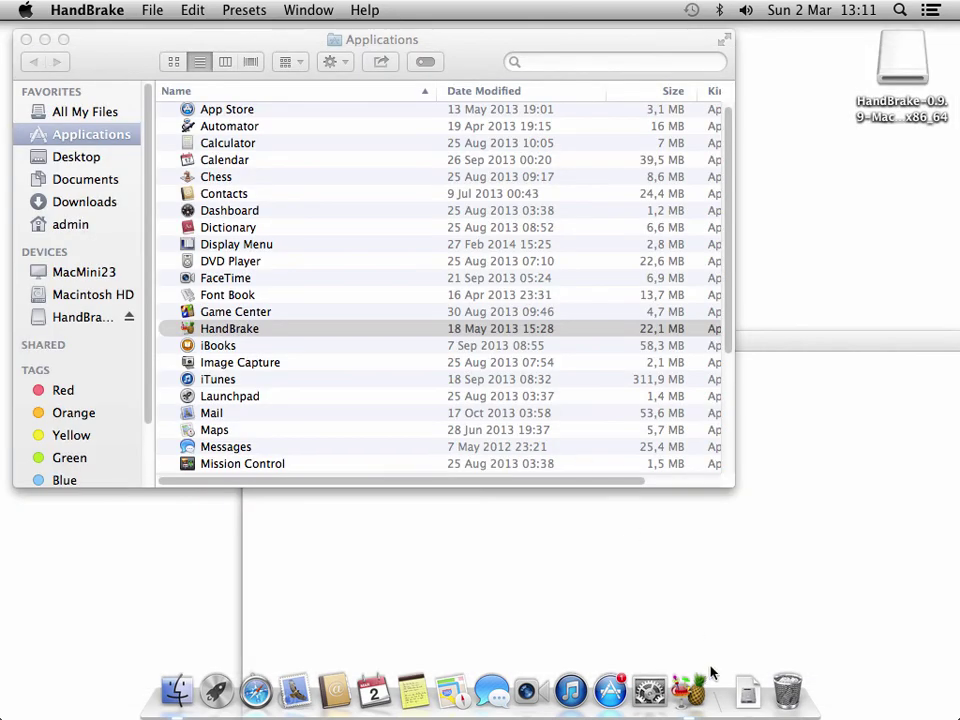
pyautogui.click(770, 596)
pyautogui.moveTo(611, 343); pyautogui.dragTo(482, 214)
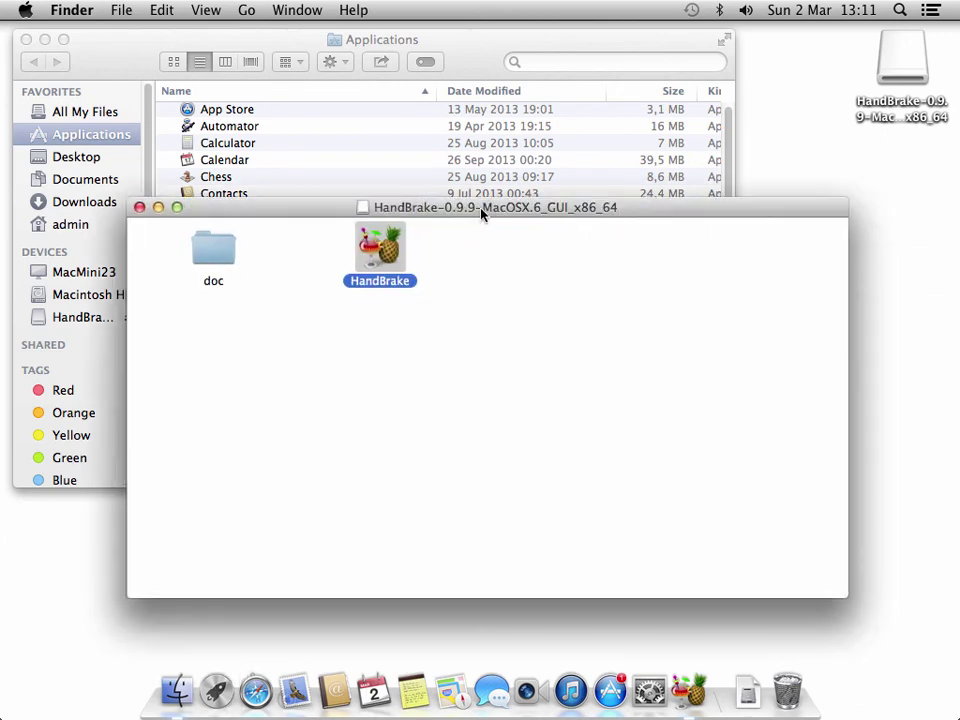
pyautogui.click(138, 209)
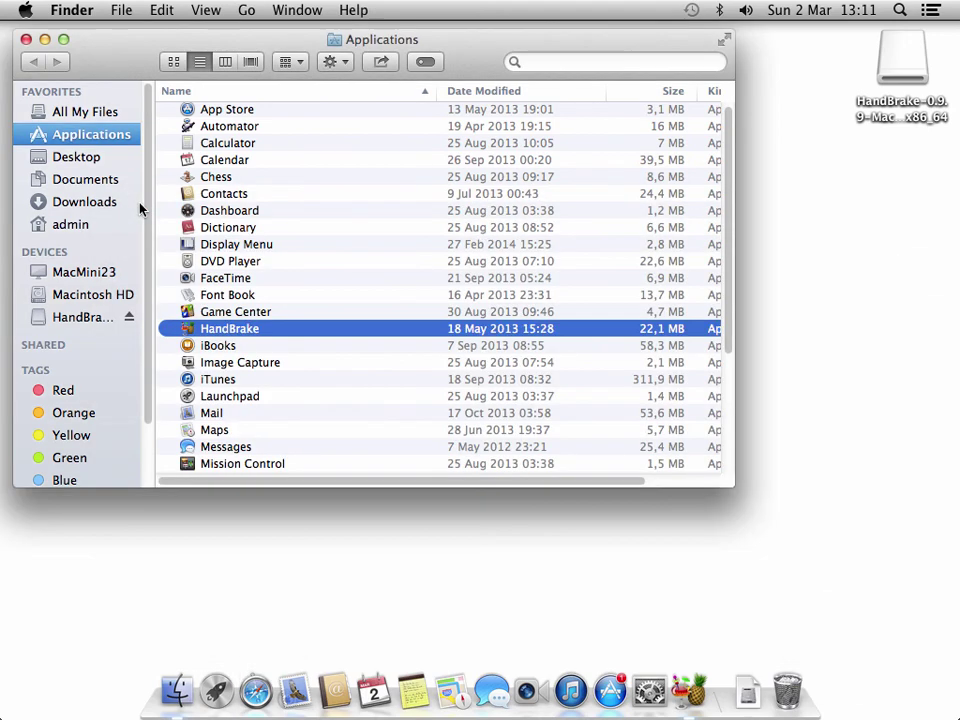
# Step: Eject the mounted HandBrake disk image from the desktop
pyautogui.click(750, 710)
pyautogui.click(885, 117)
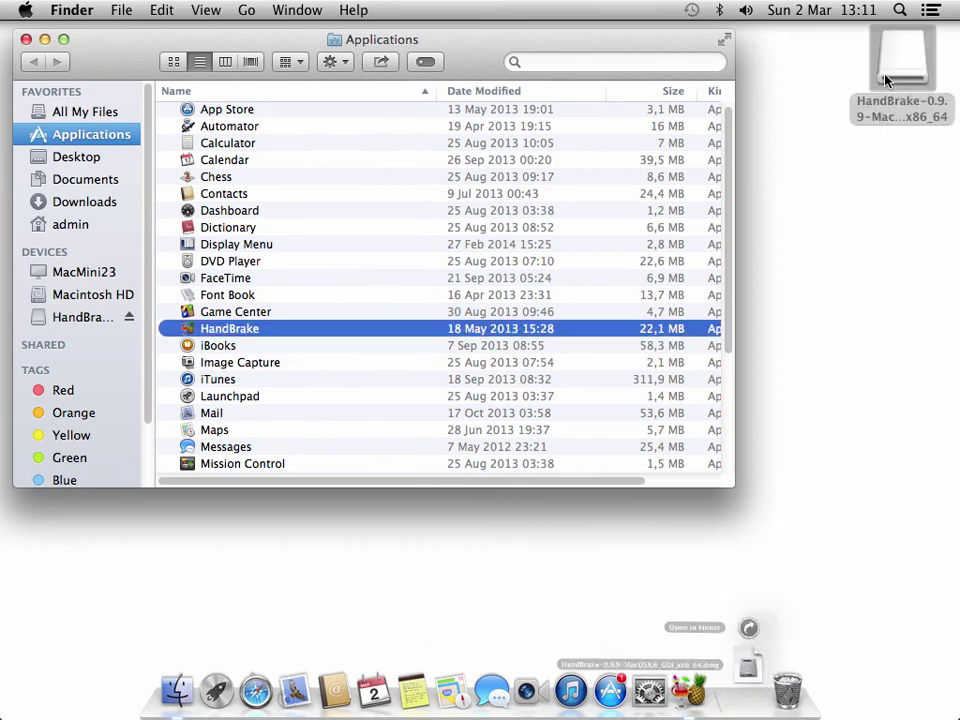
pyautogui.click(893, 73)
pyautogui.rightClick(893, 73)
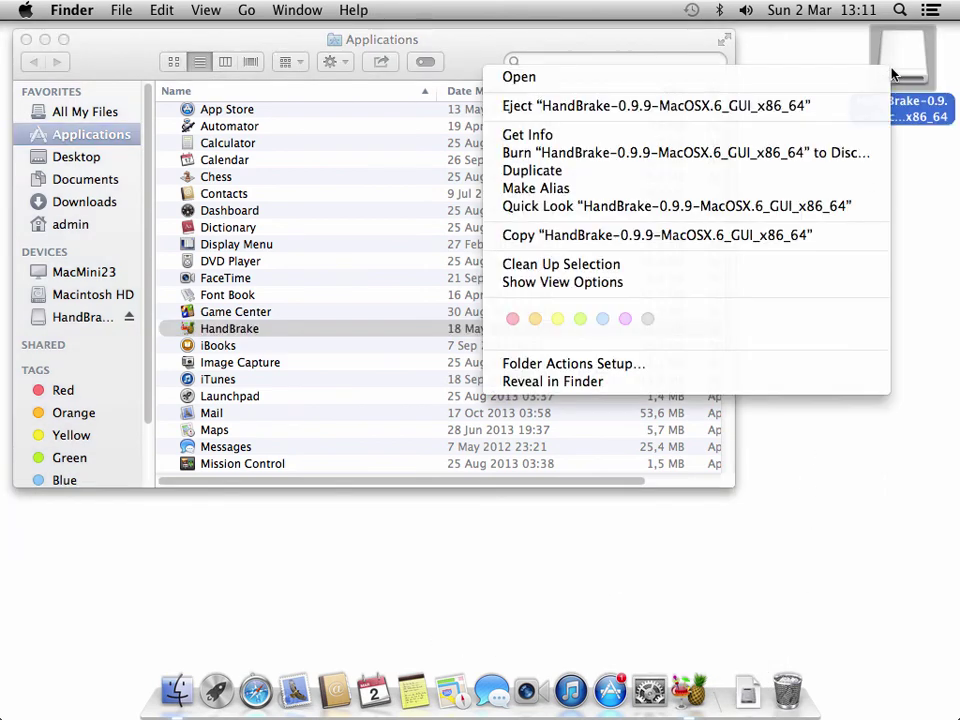
pyautogui.click(808, 106)
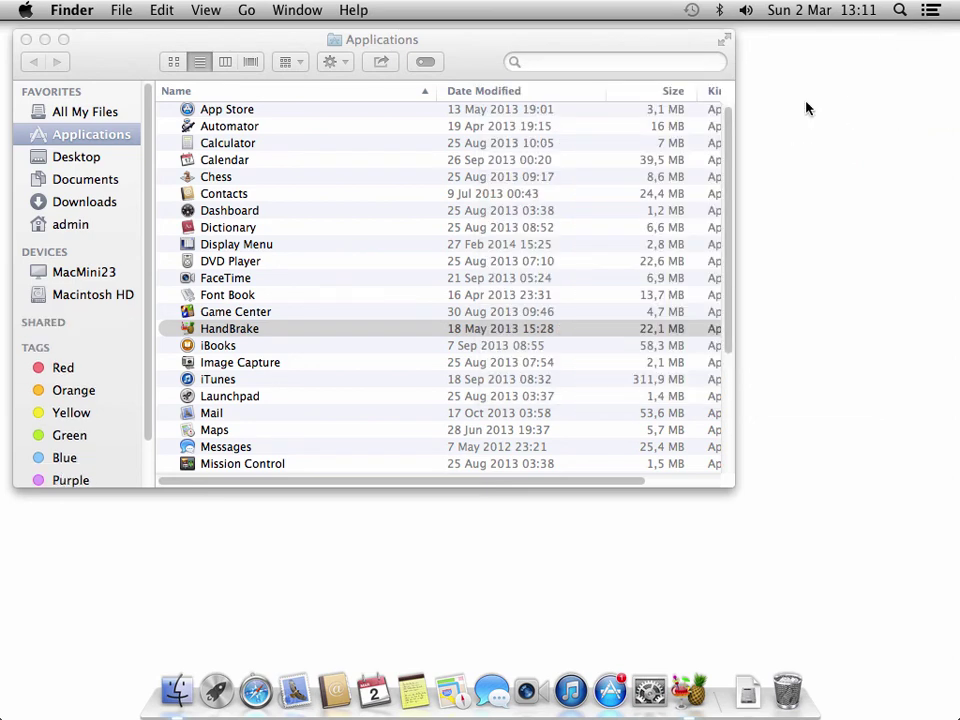
# Step: Open the Downloads folder, move the HandBrake .dmg file to the Trash and put the Downloads window away
pyautogui.rightClick(748, 695)
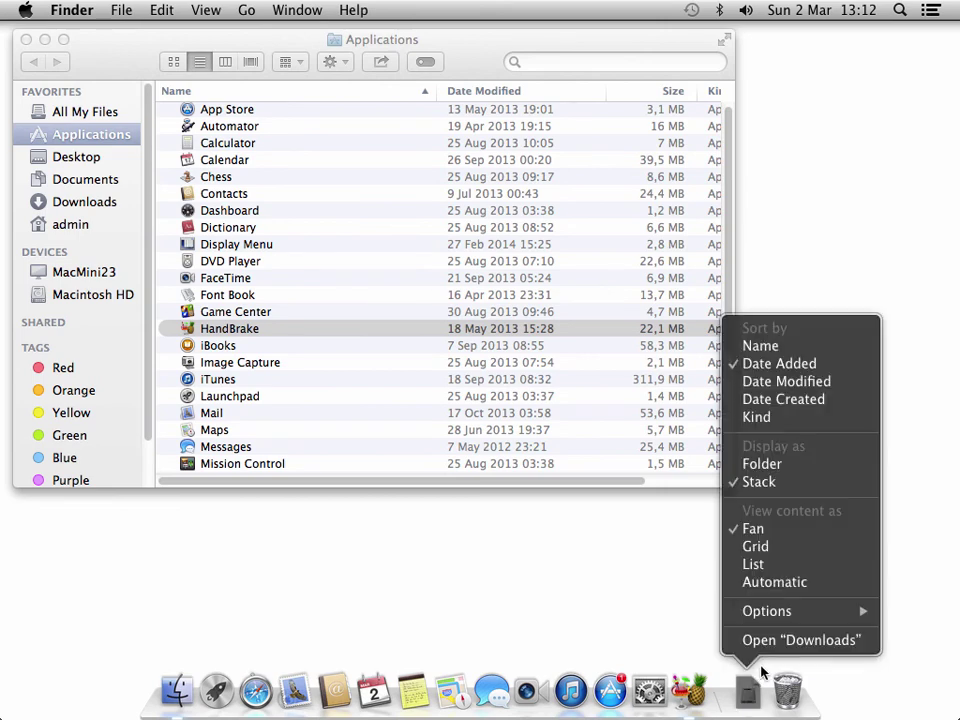
pyautogui.click(771, 645)
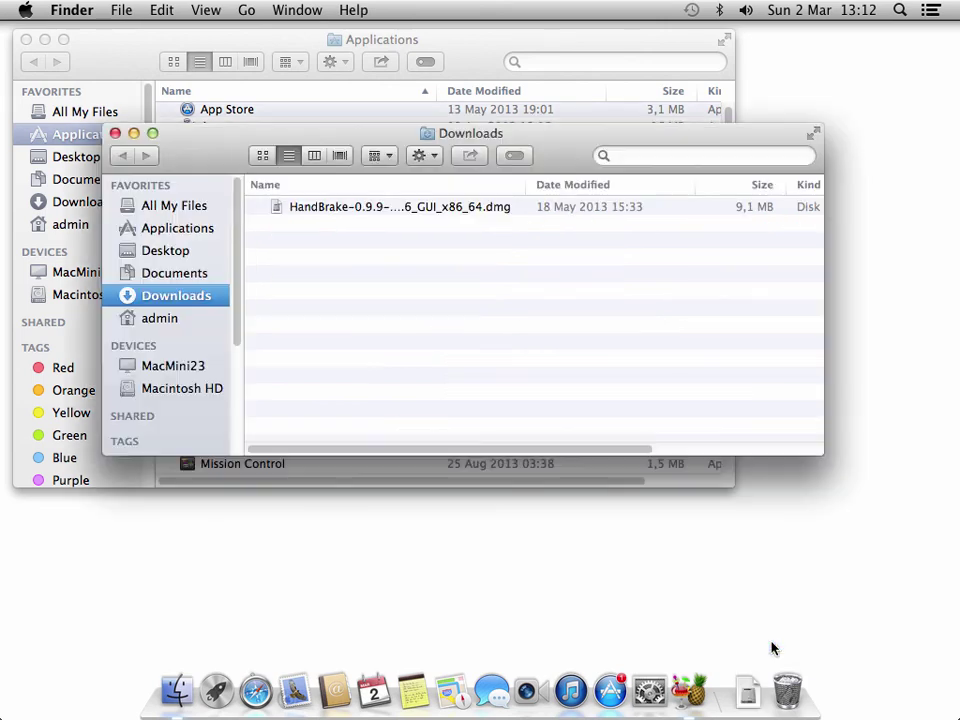
pyautogui.click(400, 207)
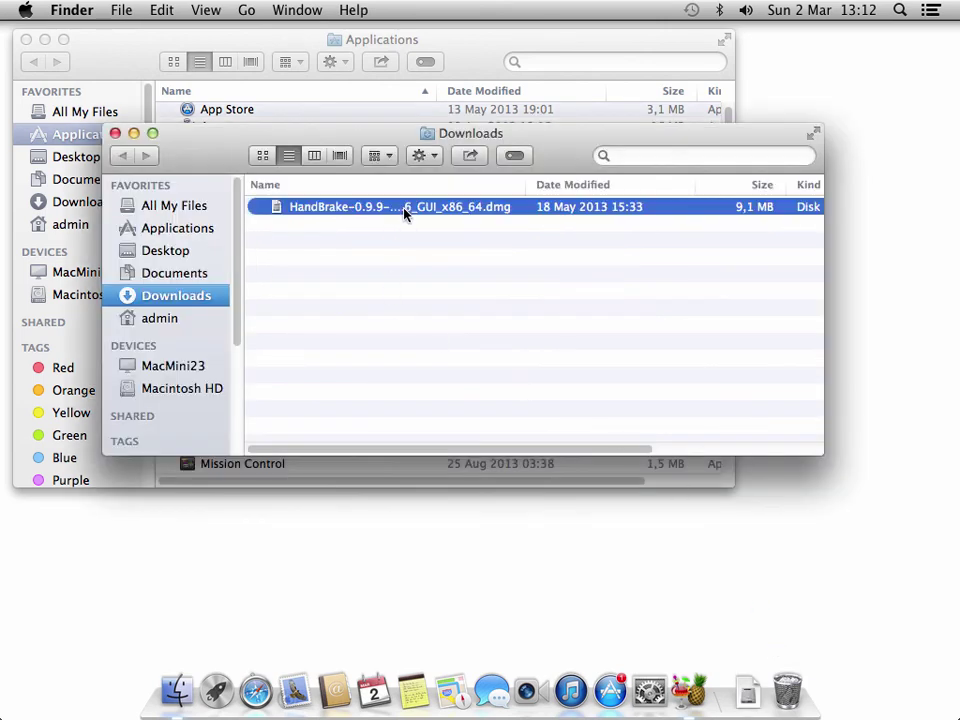
pyautogui.click(416, 155)
pyautogui.click(448, 246)
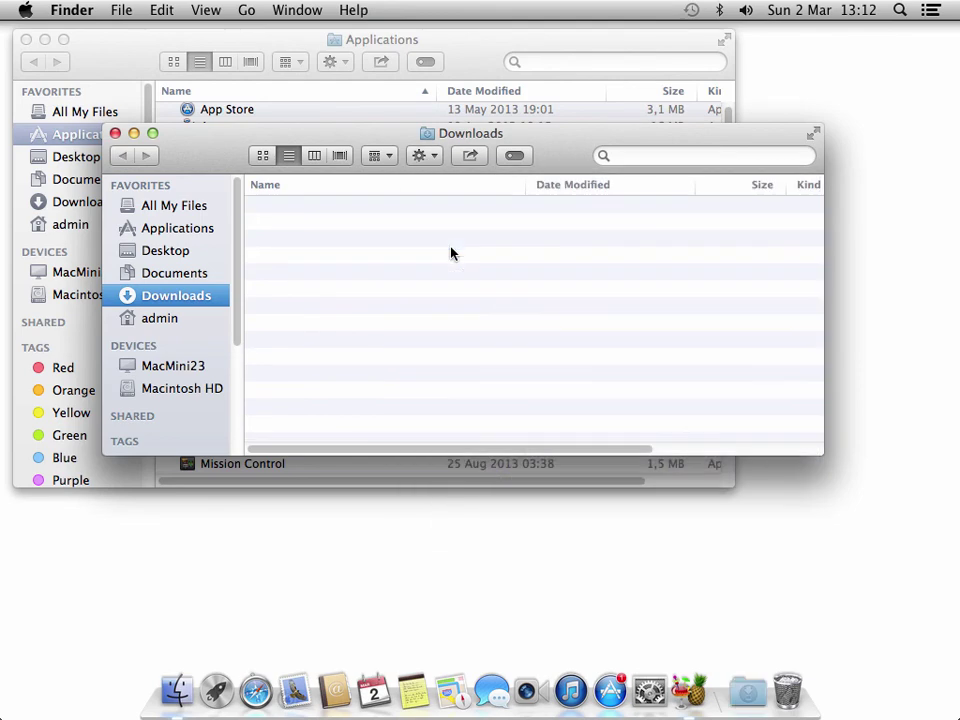
pyautogui.click(133, 133)
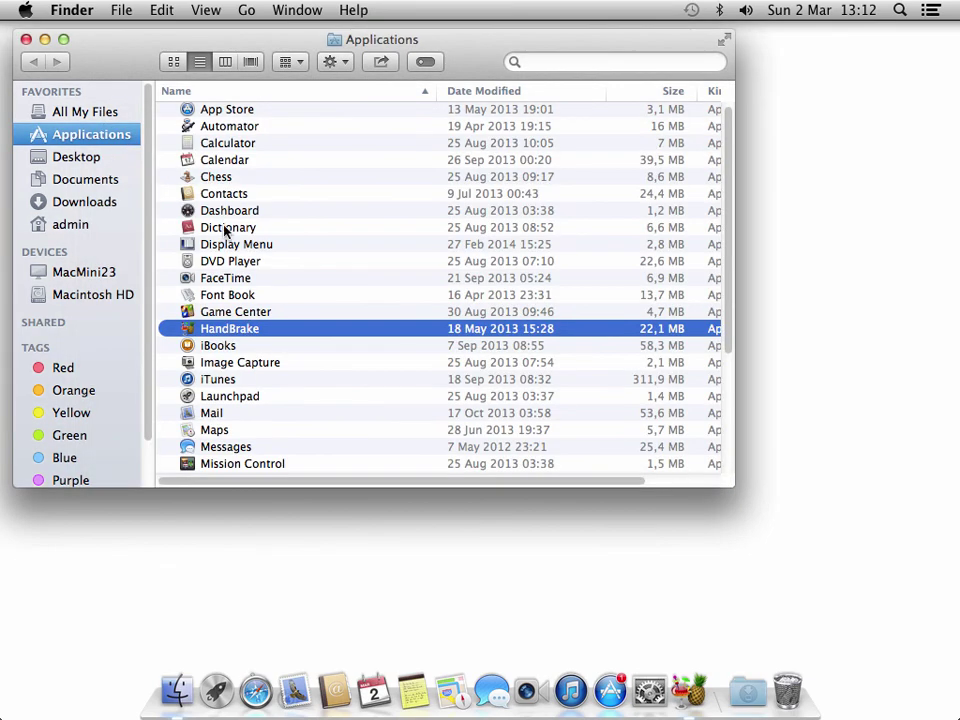
# Step: Launch HandBrake from the Applications folder, quit it and close the Applications window
pyautogui.doubleClick(237, 330)
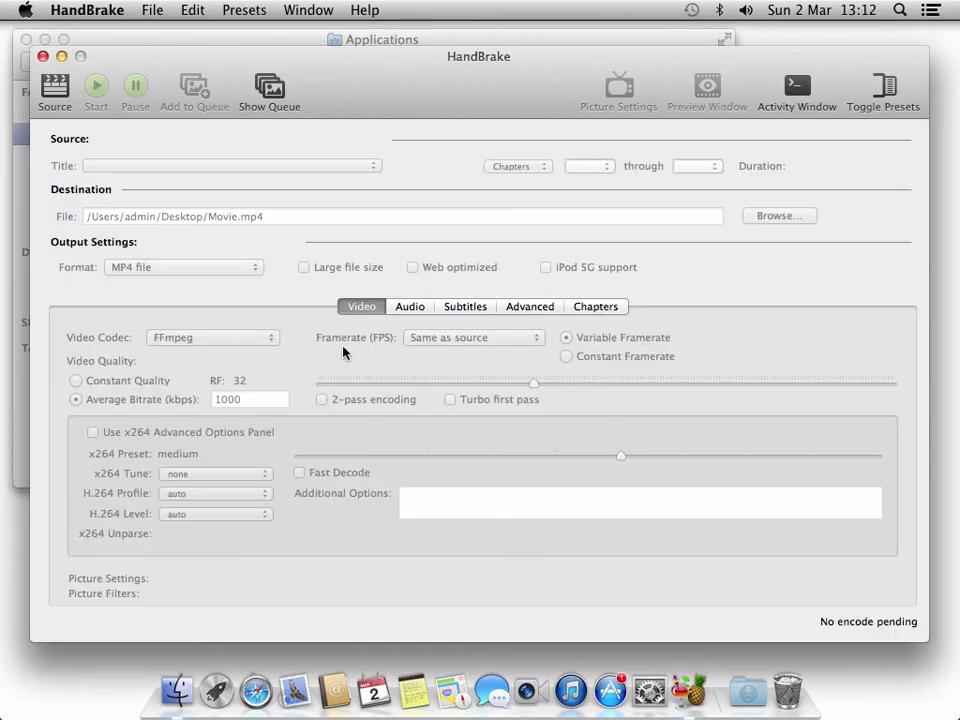
pyautogui.click(110, 12)
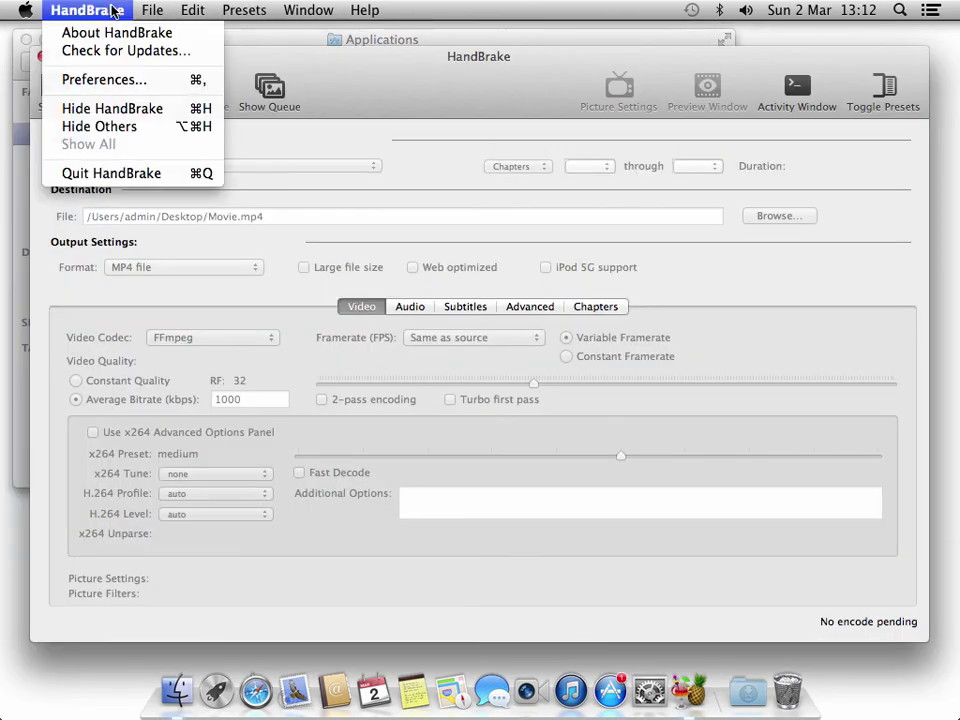
pyautogui.click(112, 173)
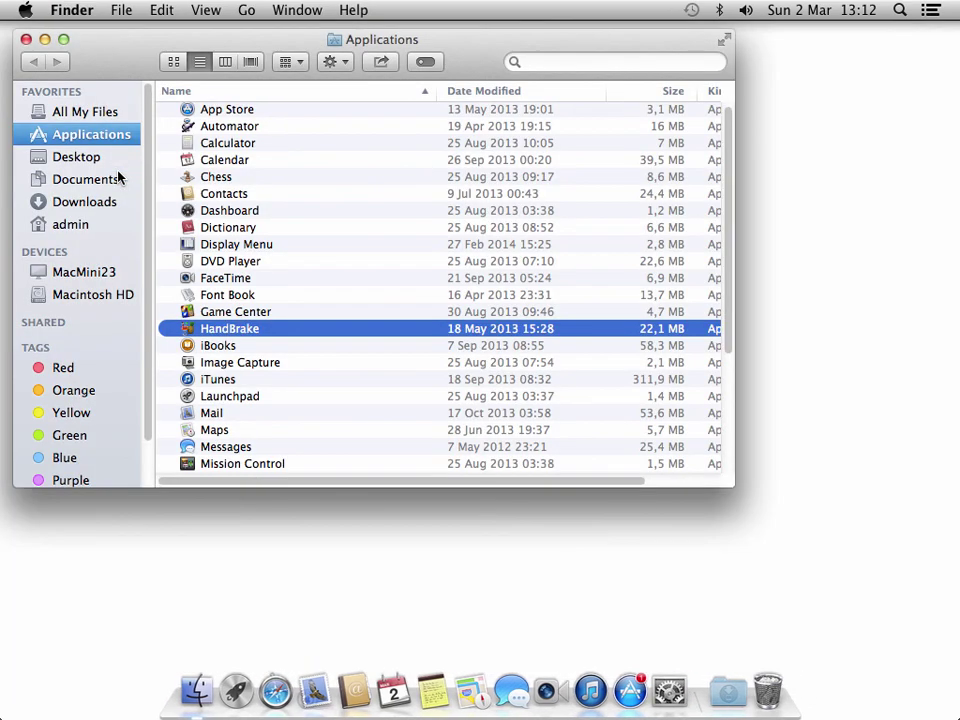
pyautogui.click(26, 40)
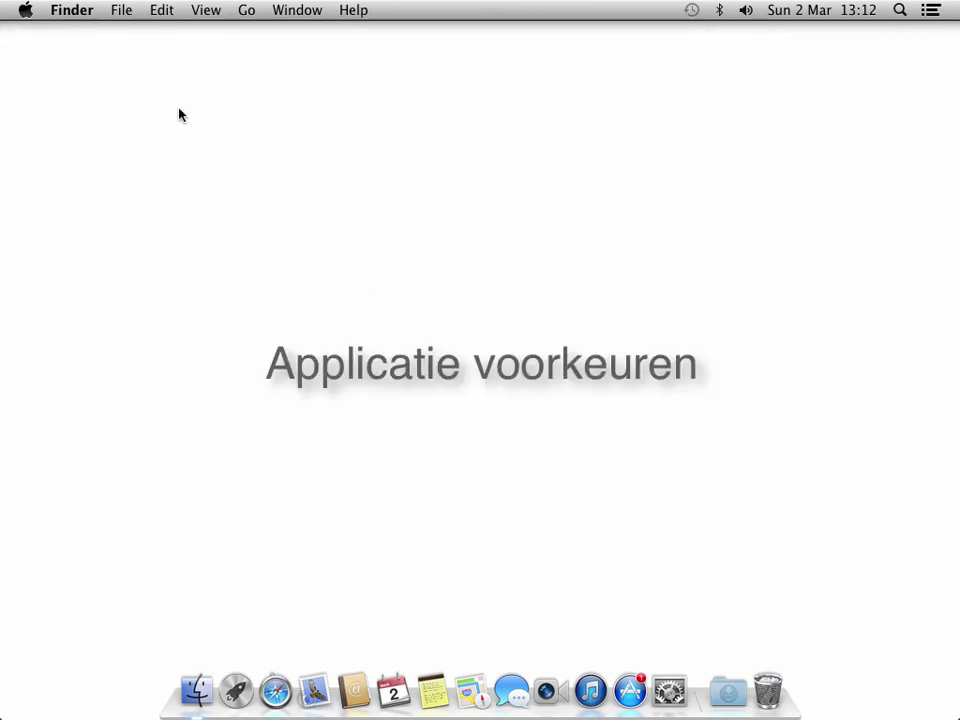
# Step: Open the Finder preferences, move the window toward the middle of the desktop and show the Sidebar settings
pyautogui.click(52, 13)
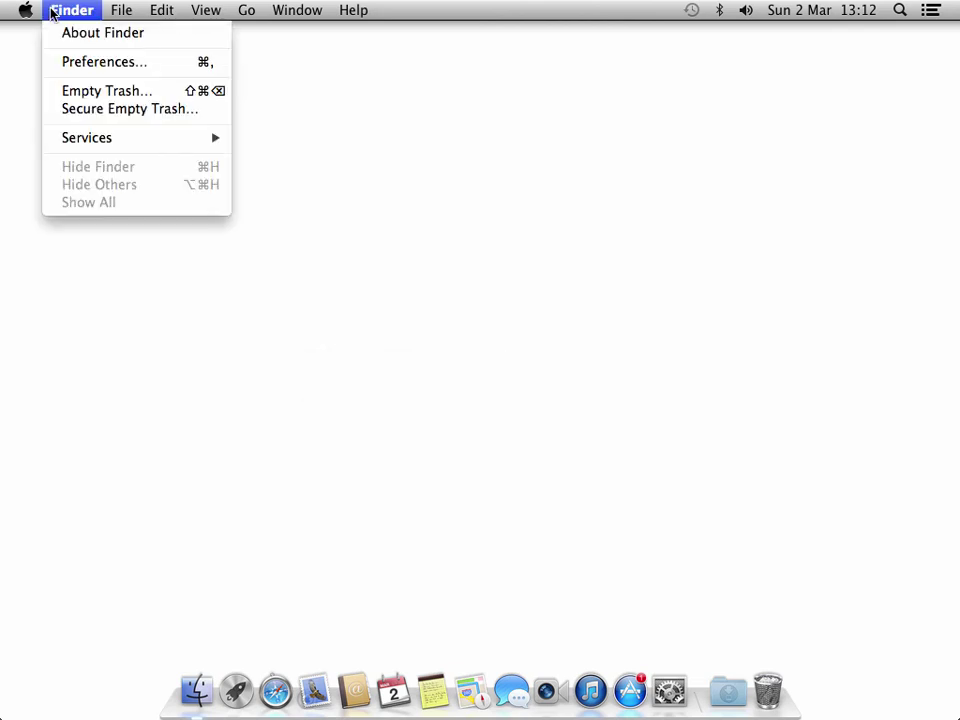
pyautogui.click(63, 63)
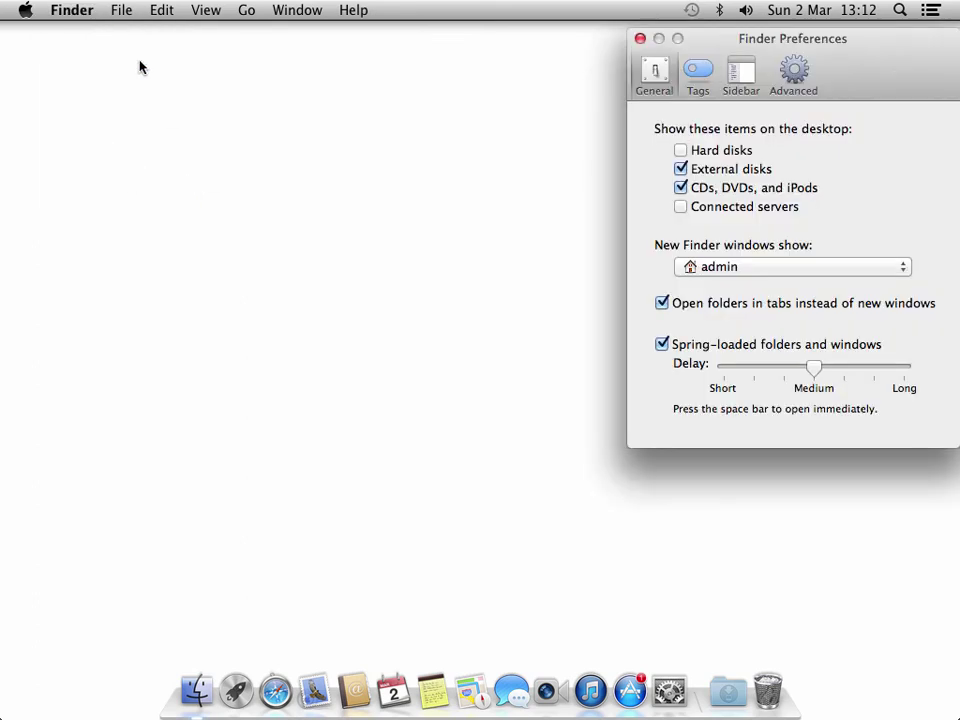
pyautogui.moveTo(788, 43); pyautogui.dragTo(368, 66)
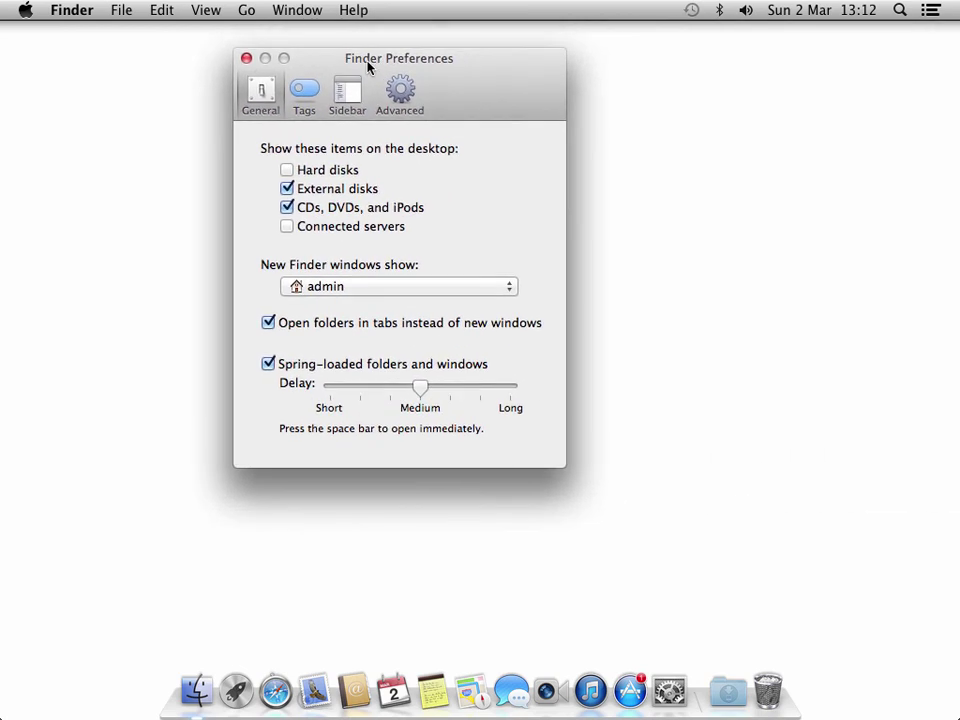
pyautogui.click(296, 228)
pyautogui.click(348, 100)
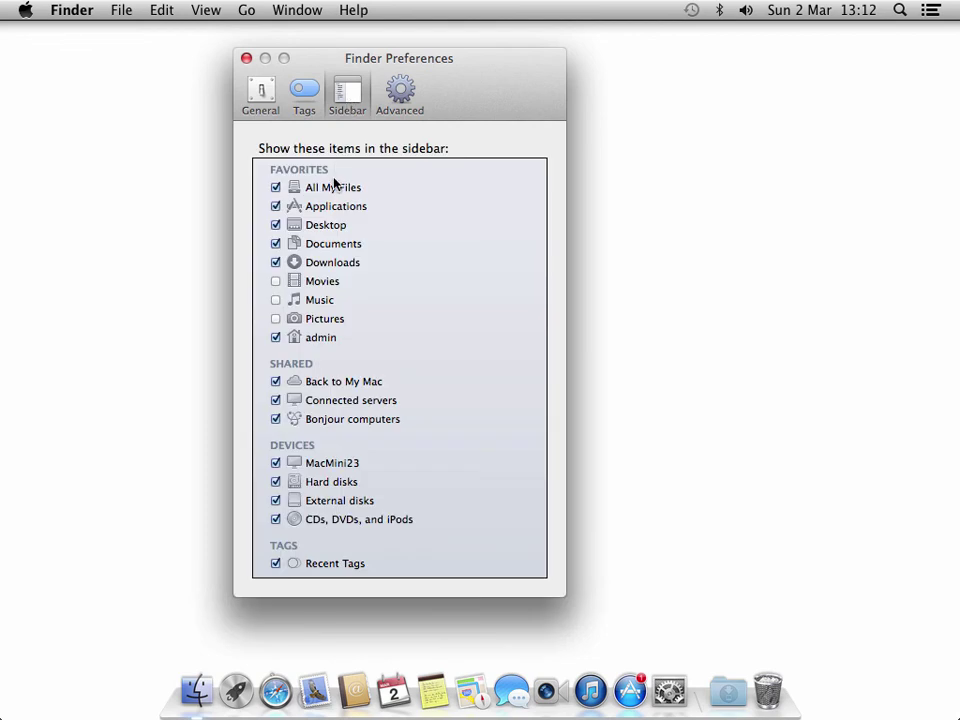
# Step: Open a new Finder window and arrange it beside the Finder preferences, narrowing it so the two do not overlap
pyautogui.moveTo(428, 71); pyautogui.dragTo(792, 68)
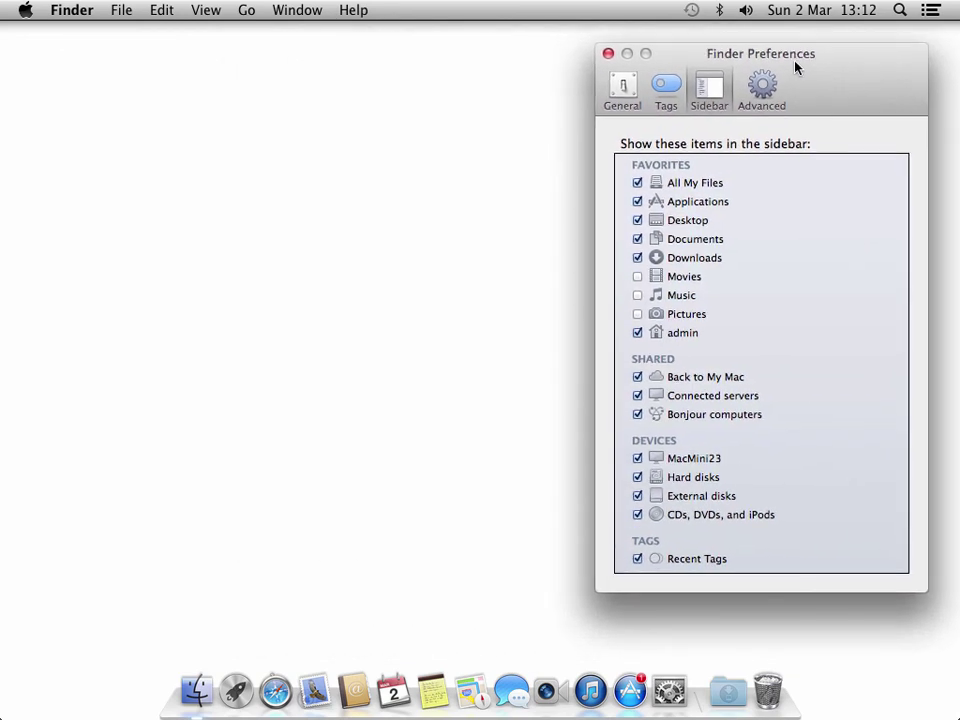
pyautogui.click(197, 690)
pyautogui.moveTo(343, 86); pyautogui.dragTo(249, 79)
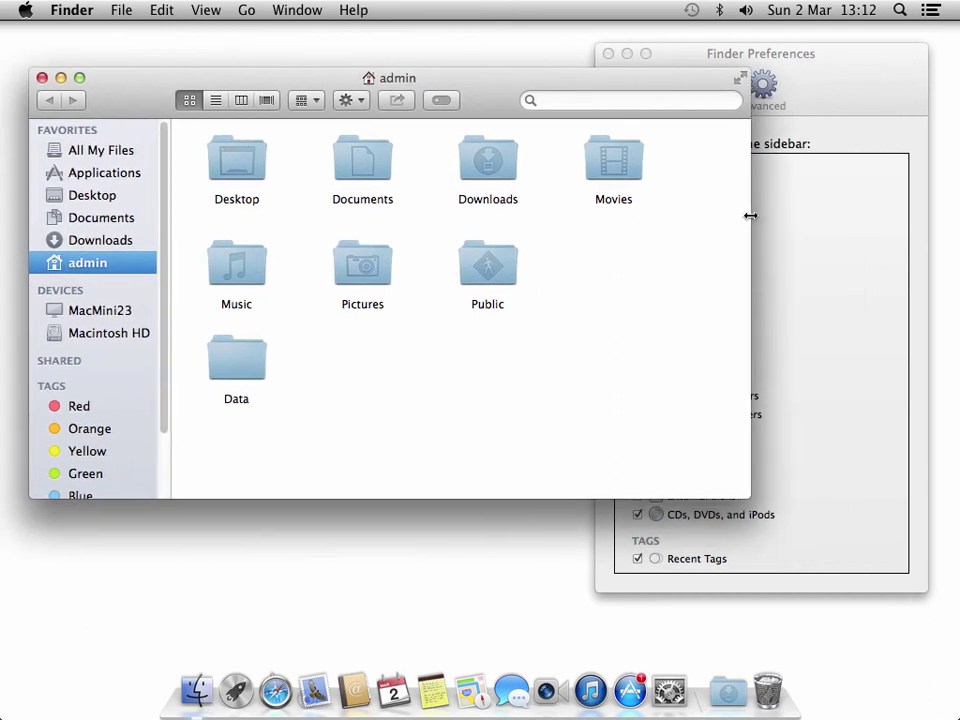
pyautogui.moveTo(749, 218); pyautogui.dragTo(585, 224)
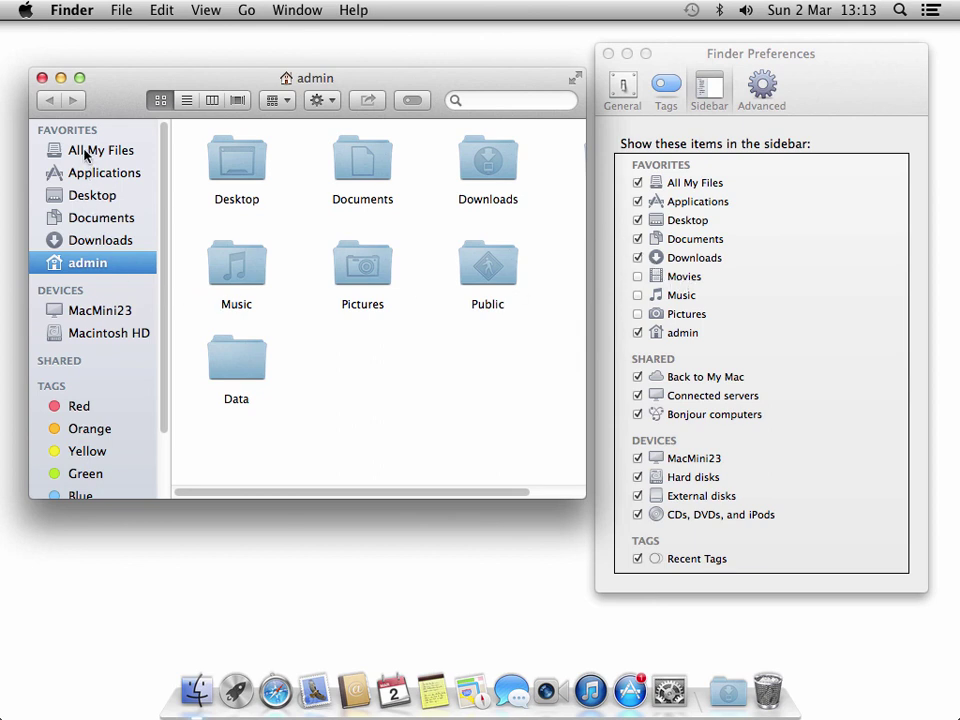
# Step: Add Movies to the Finder sidebar, open that folder and move its entry directly above the home folder
pyautogui.click(638, 276)
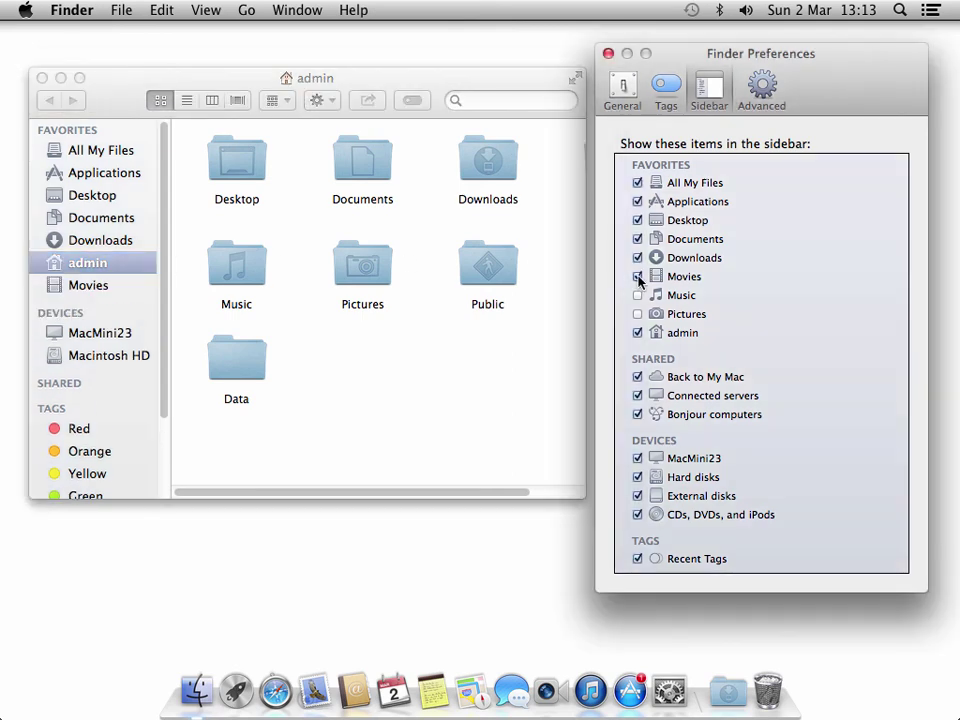
pyautogui.click(107, 289)
pyautogui.click(107, 289)
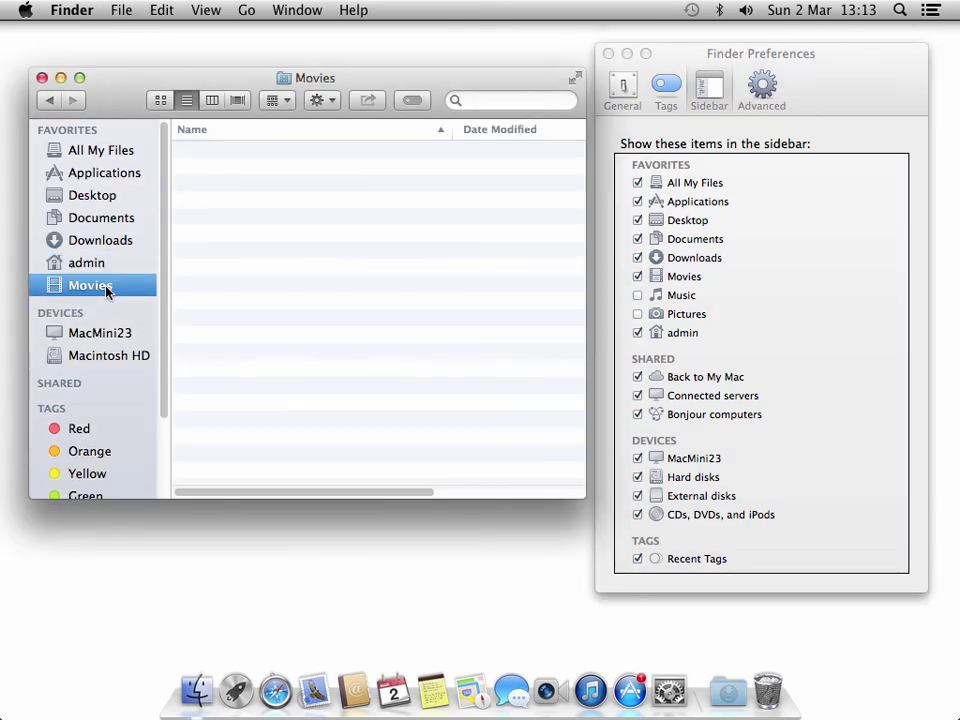
pyautogui.moveTo(107, 289); pyautogui.dragTo(107, 270)
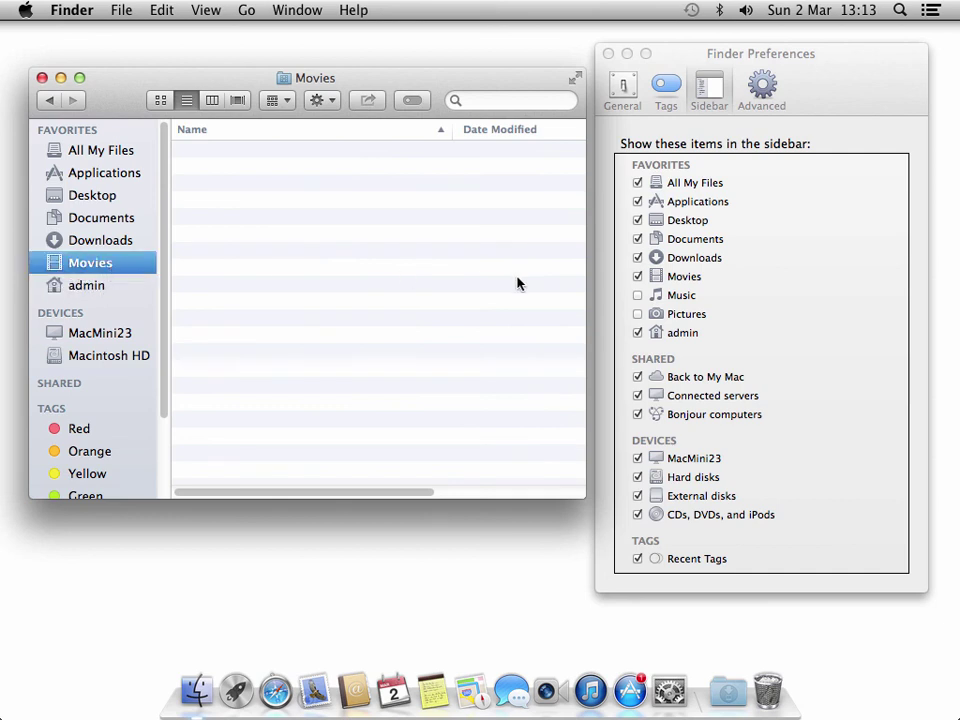
# Step: Remove Movies from the Finder sidebar and close both the Finder preferences and the Finder window
pyautogui.click(638, 279)
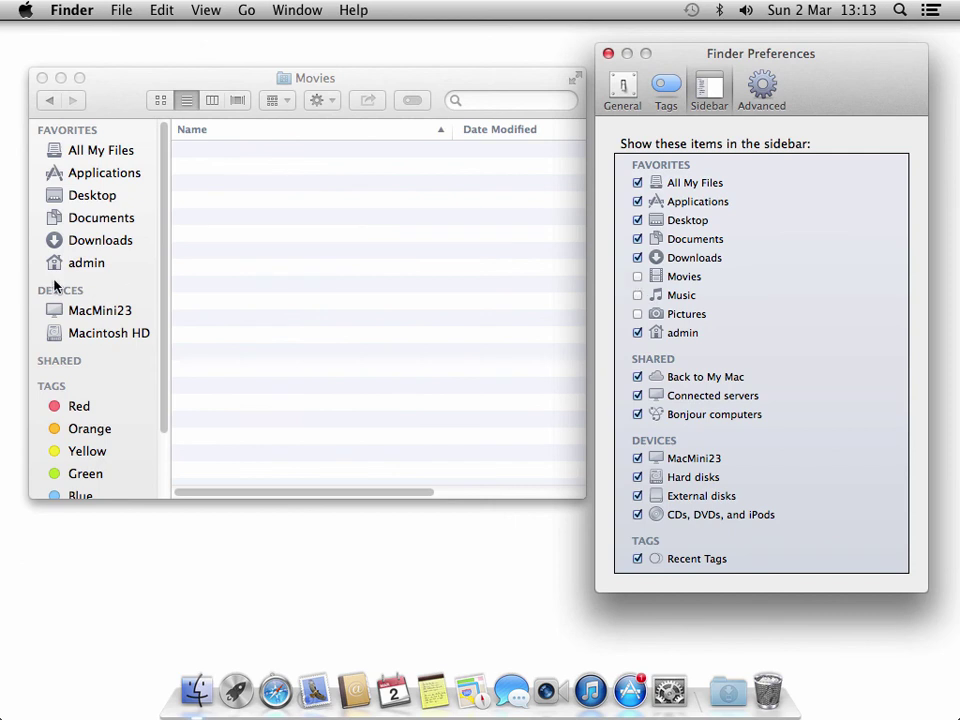
pyautogui.click(608, 53)
pyautogui.click(42, 78)
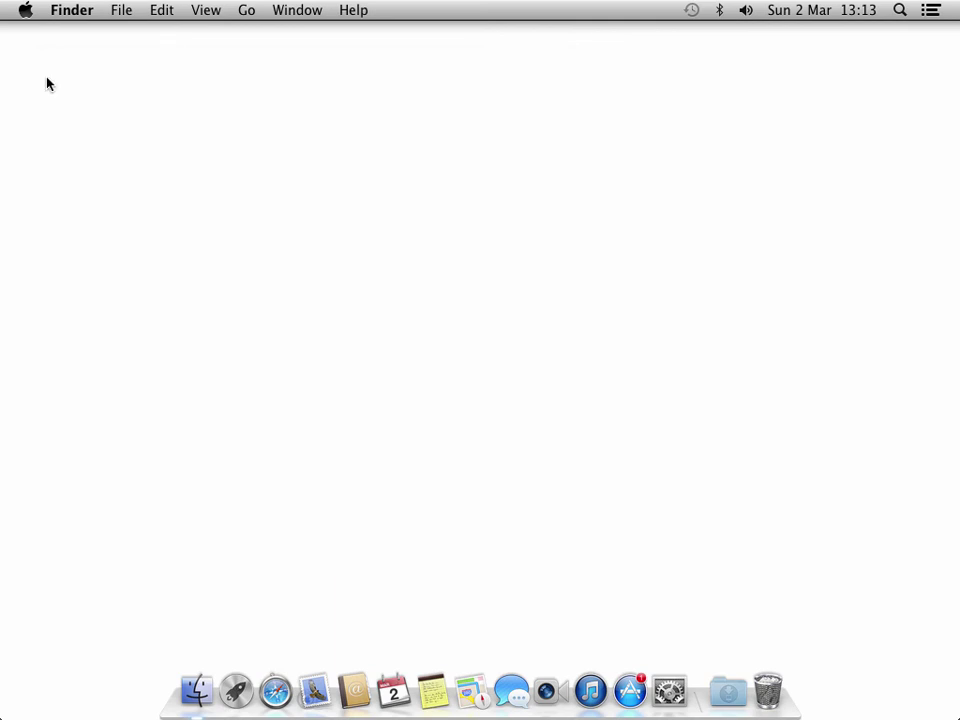
# Step: Open Safari, examine its AutoFill, General, Notifications, Extensions and Advanced preferences, and close the preferences window
pyautogui.click(277, 688)
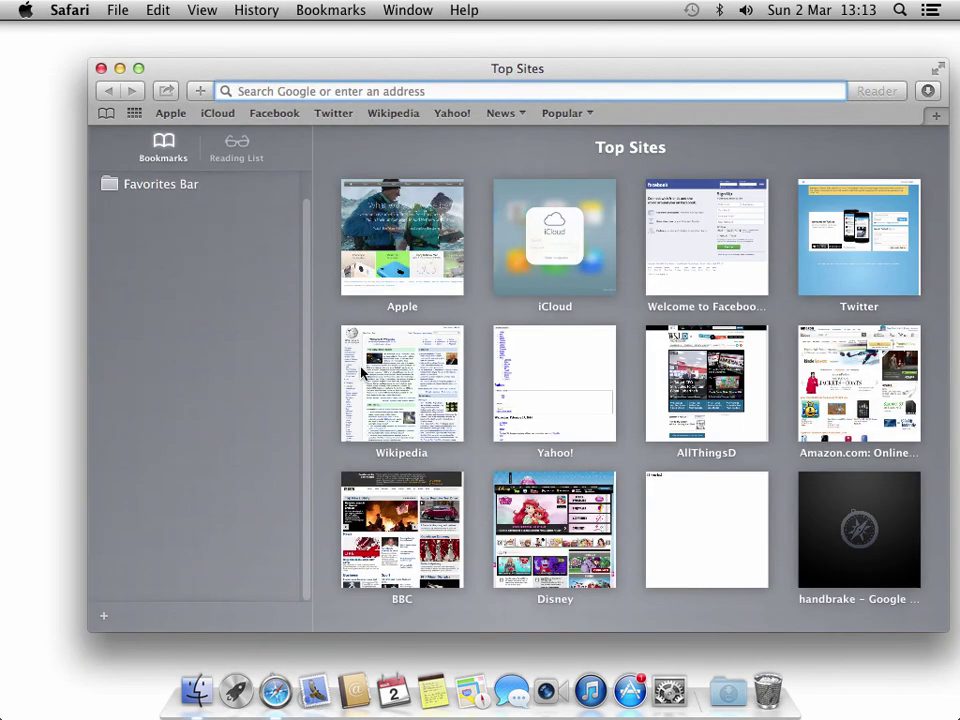
pyautogui.click(84, 16)
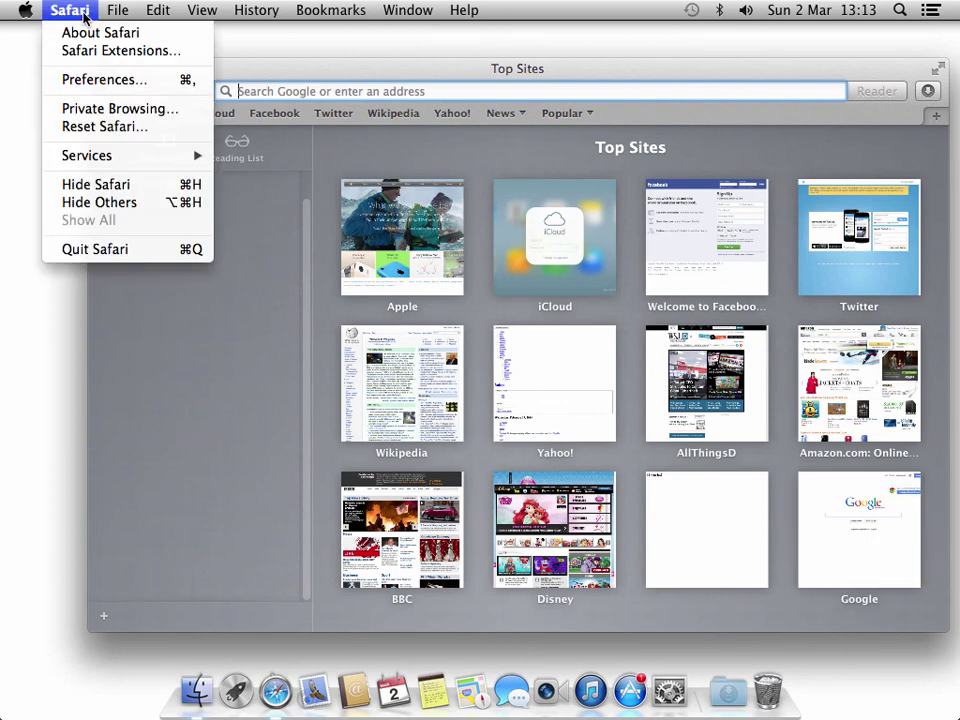
pyautogui.click(95, 80)
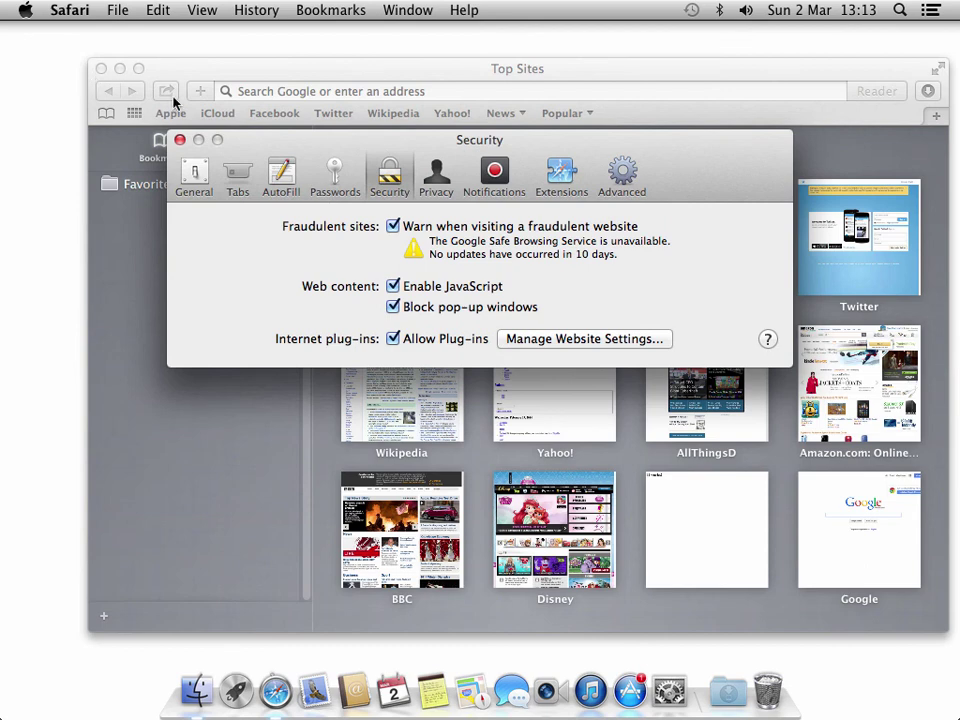
pyautogui.click(281, 175)
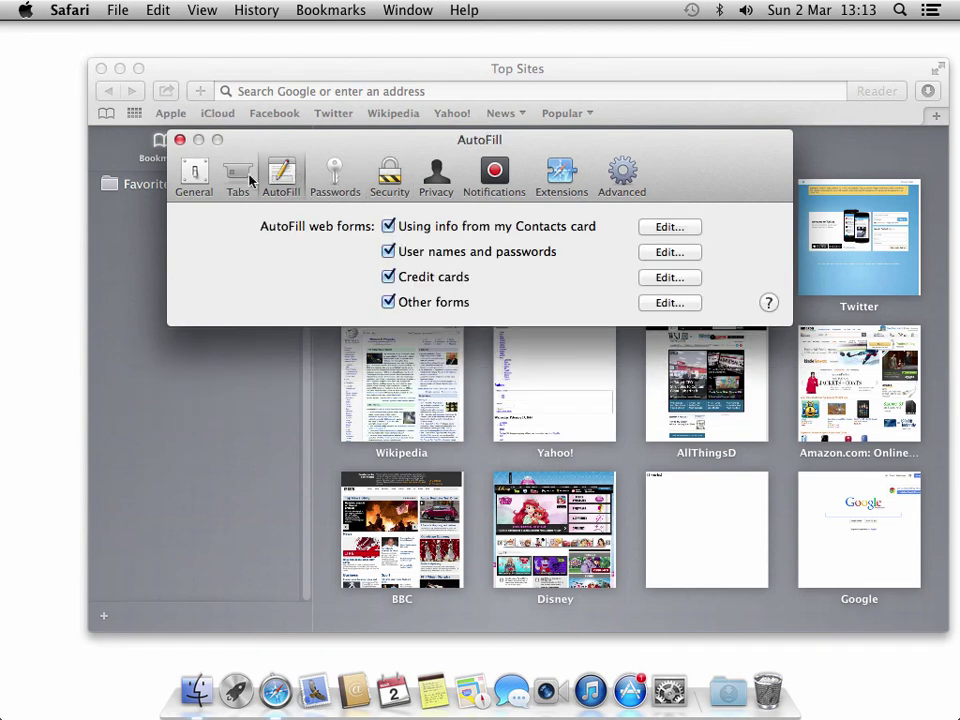
pyautogui.click(192, 176)
pyautogui.click(494, 176)
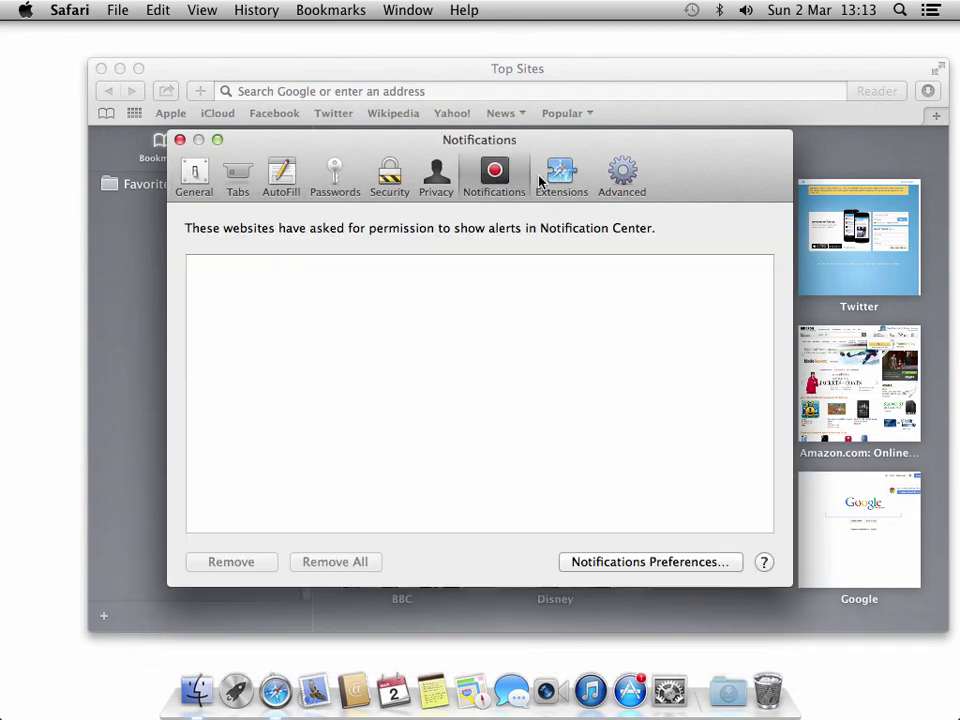
pyautogui.click(560, 176)
pyautogui.click(624, 176)
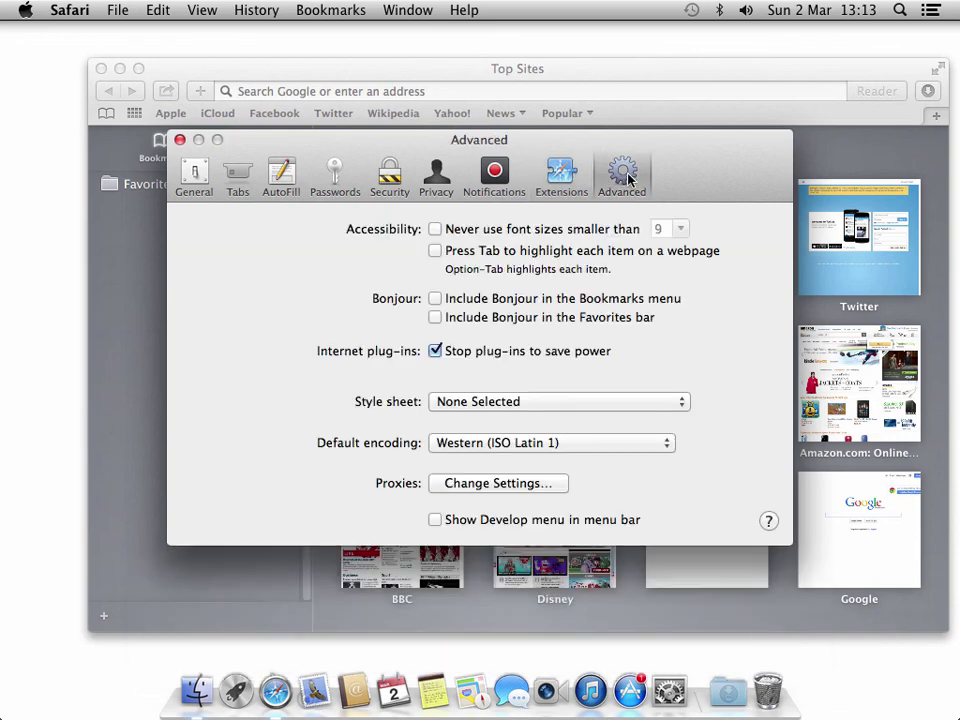
pyautogui.click(180, 139)
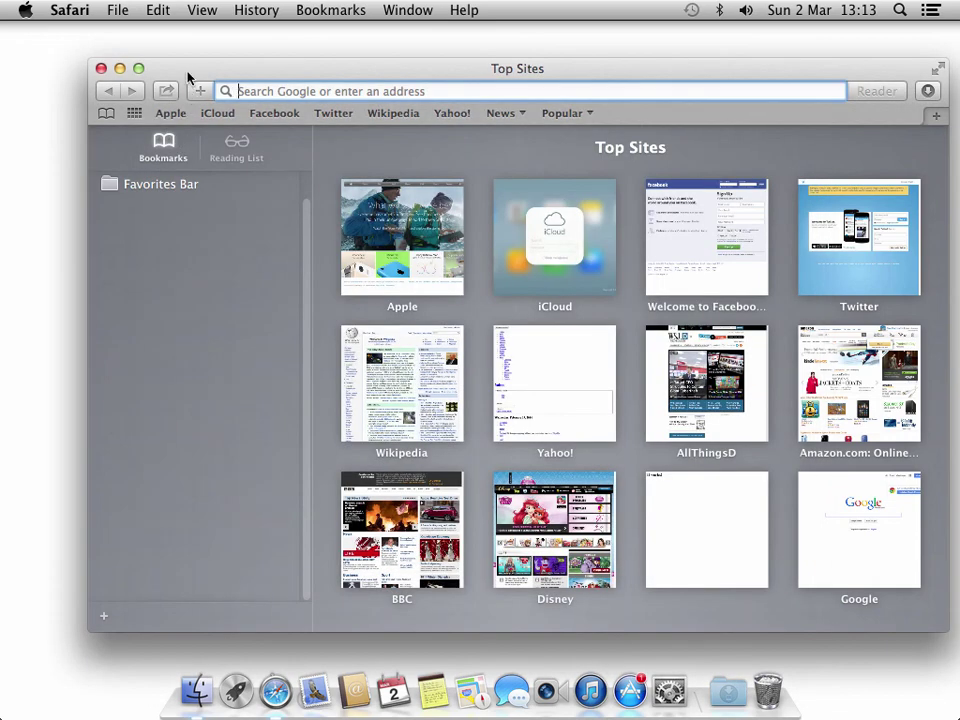
# Step: Dismiss the Safari application menu without opening the preferences and quit Safari
pyautogui.click(76, 16)
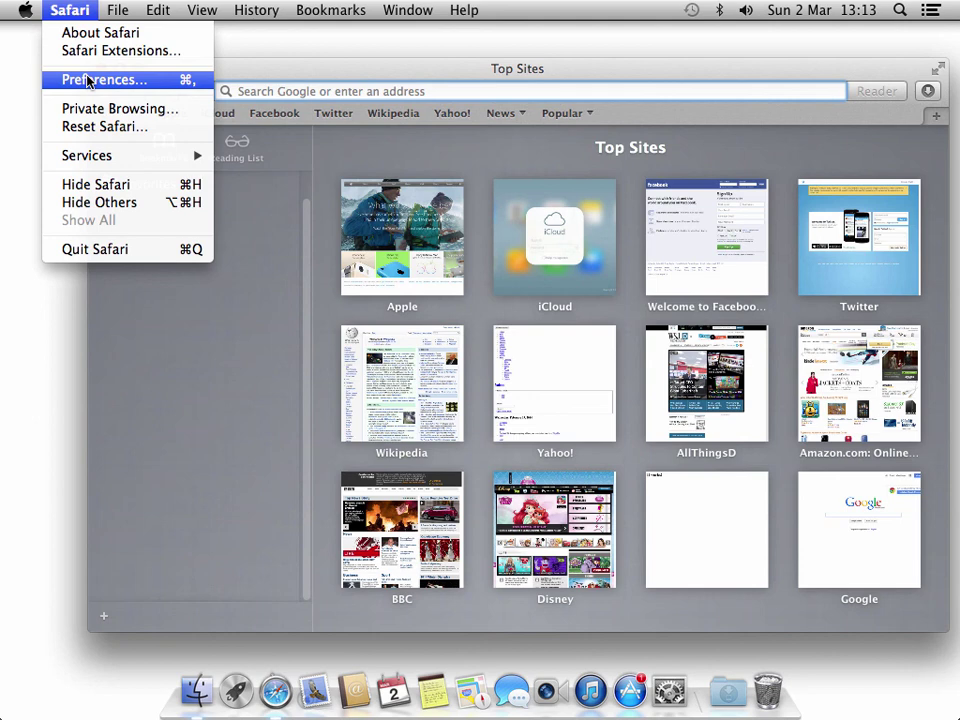
pyautogui.click(81, 300)
pyautogui.click(147, 69)
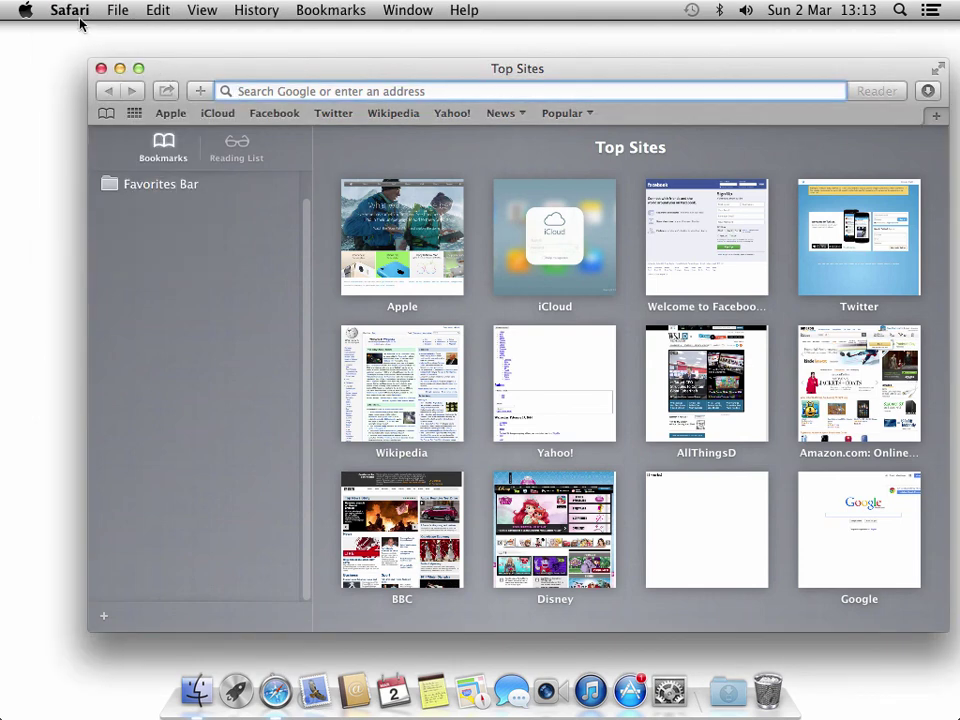
pyautogui.click(72, 12)
pyautogui.click(85, 249)
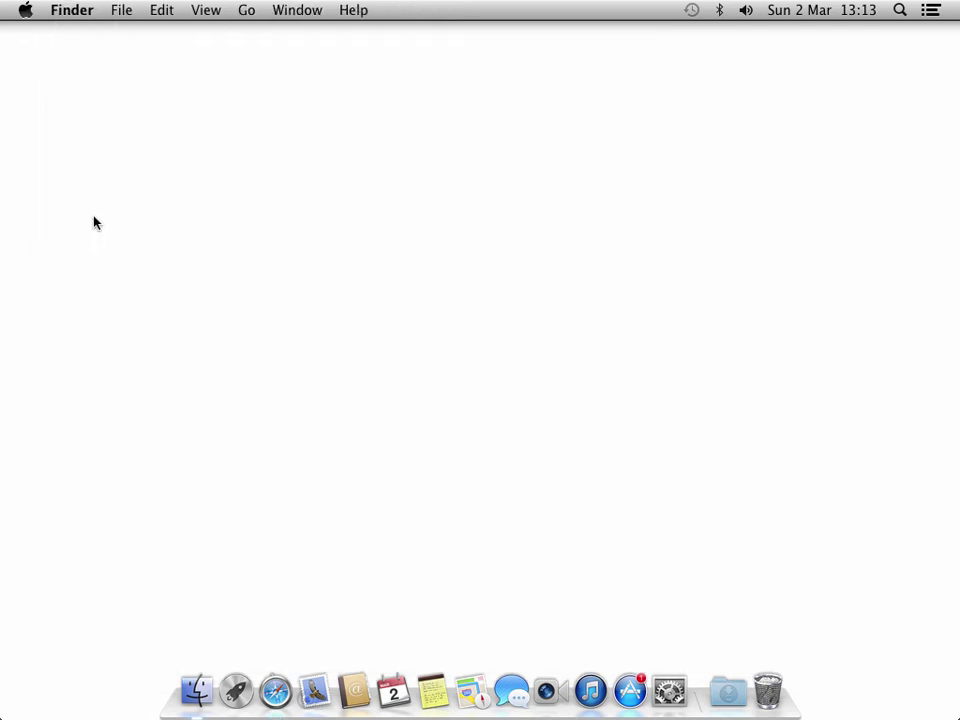